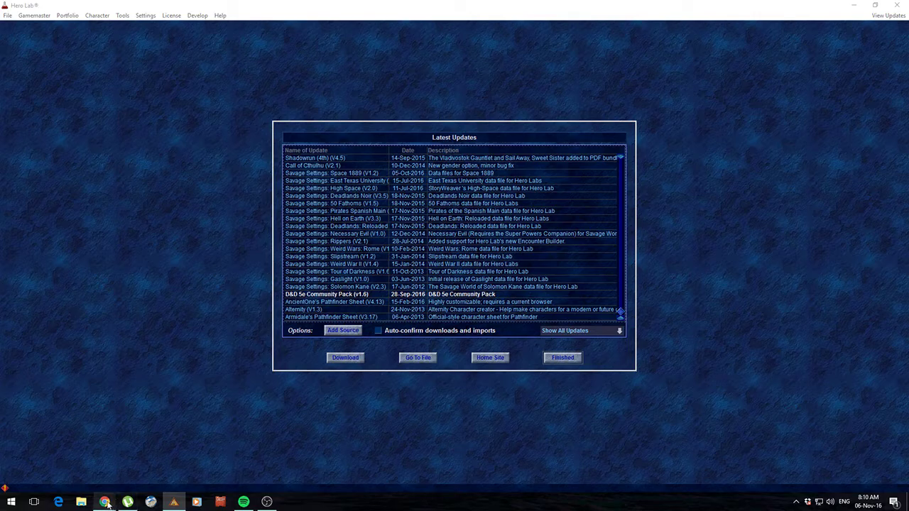
# Step: Switch to the browser and open the D&D 5e Community Pack thread in the HL - D&D 5th Edition SRD forum
pyautogui.moveTo(118, 498)
pyautogui.click(142, 455)
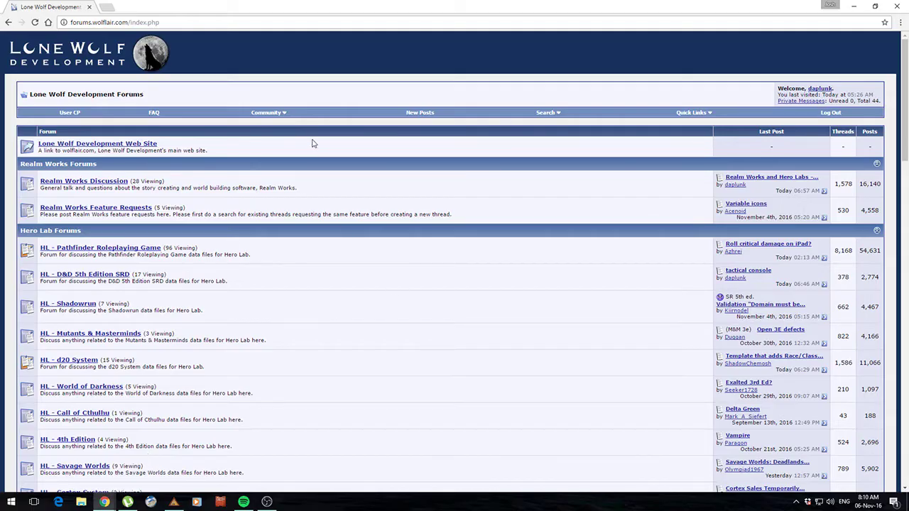
pyautogui.click(92, 275)
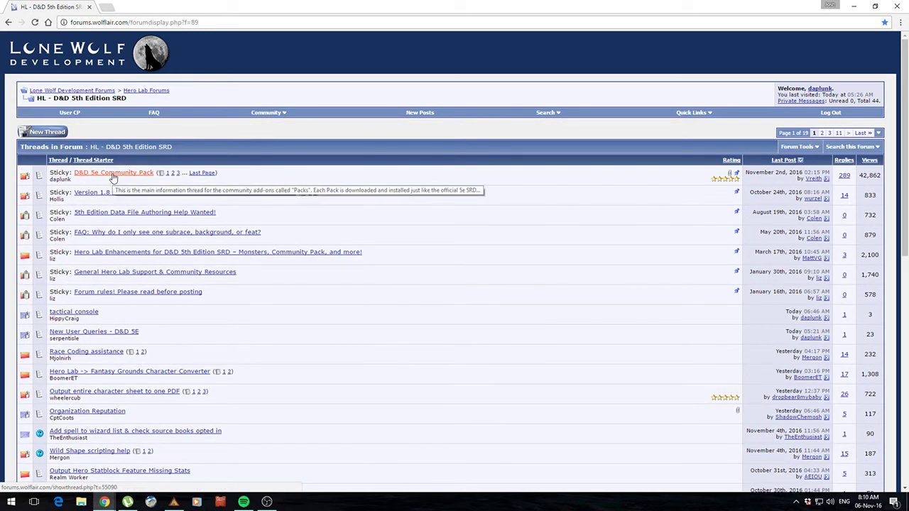
pyautogui.click(113, 176)
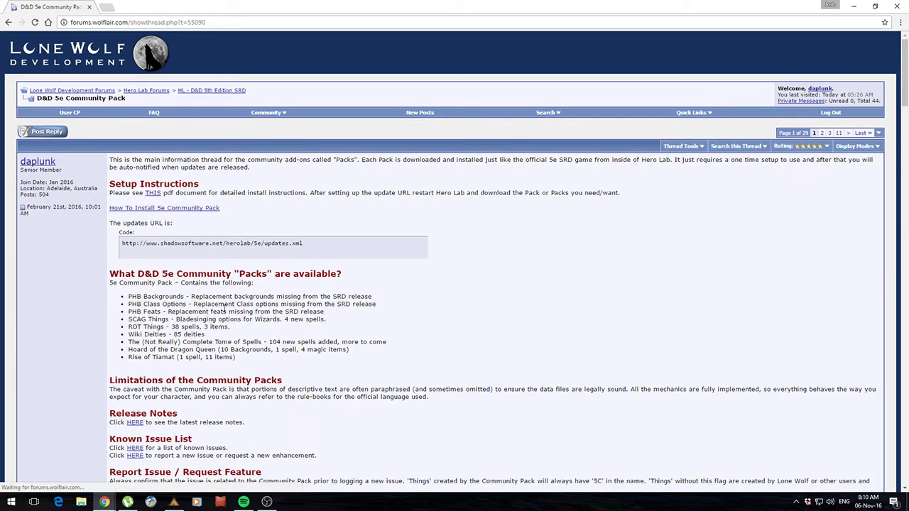
# Step: Copy the updates URL from the thread's setup instructions and return to Hero Lab
pyautogui.moveTo(321, 249); pyautogui.dragTo(117, 238)
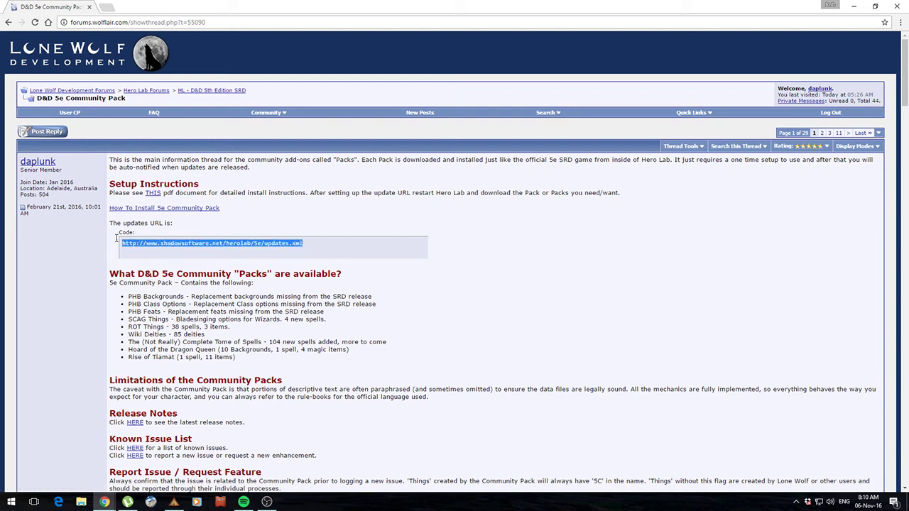
pyautogui.rightClick(245, 239)
pyautogui.click(264, 246)
pyautogui.tripleClick(443, 317)
pyautogui.click(851, 8)
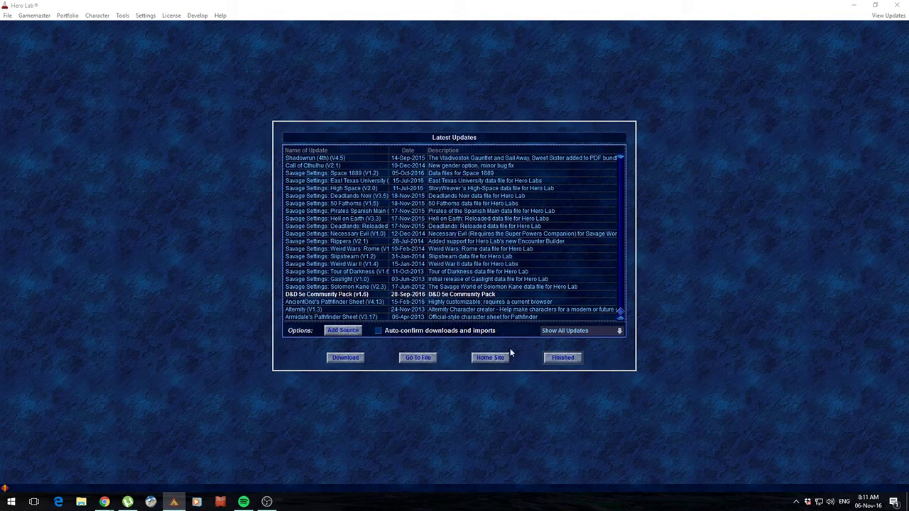
pyautogui.click(562, 357)
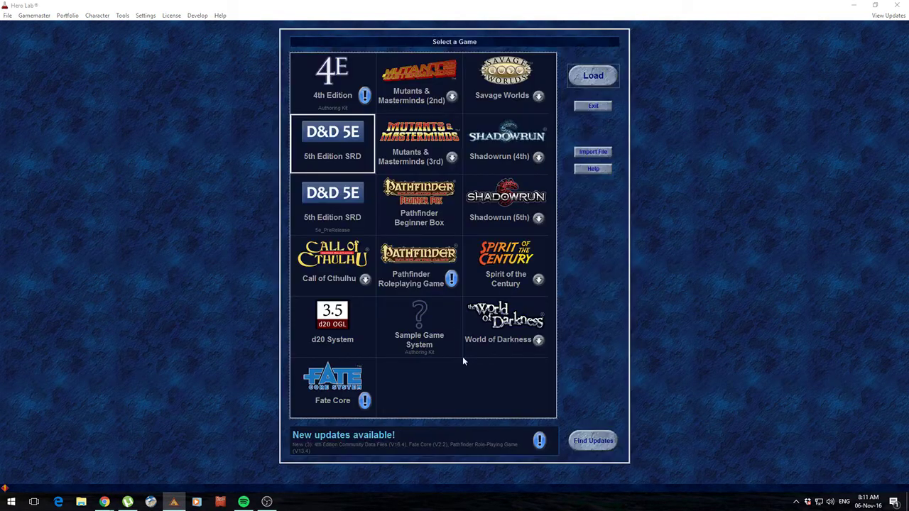
pyautogui.click(590, 440)
pyautogui.click(343, 331)
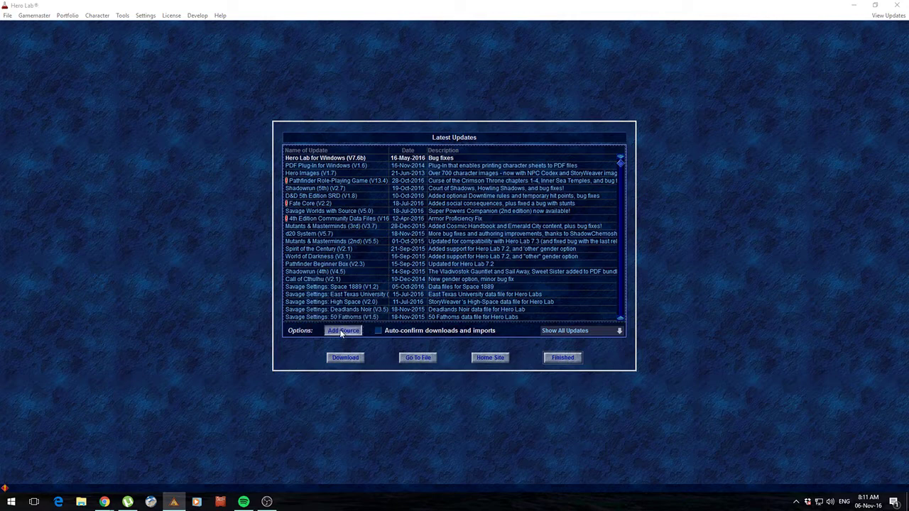
pyautogui.click(530, 268)
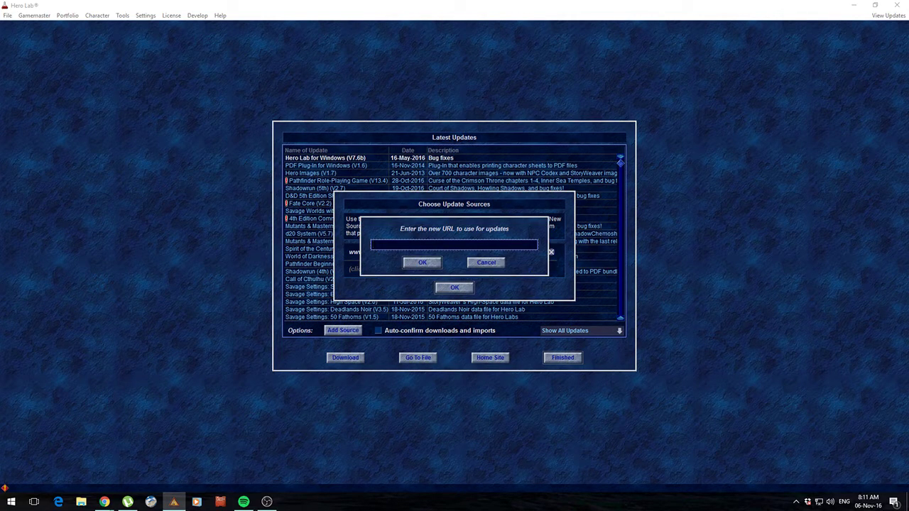
pyautogui.rightClick(434, 243)
pyautogui.click(457, 284)
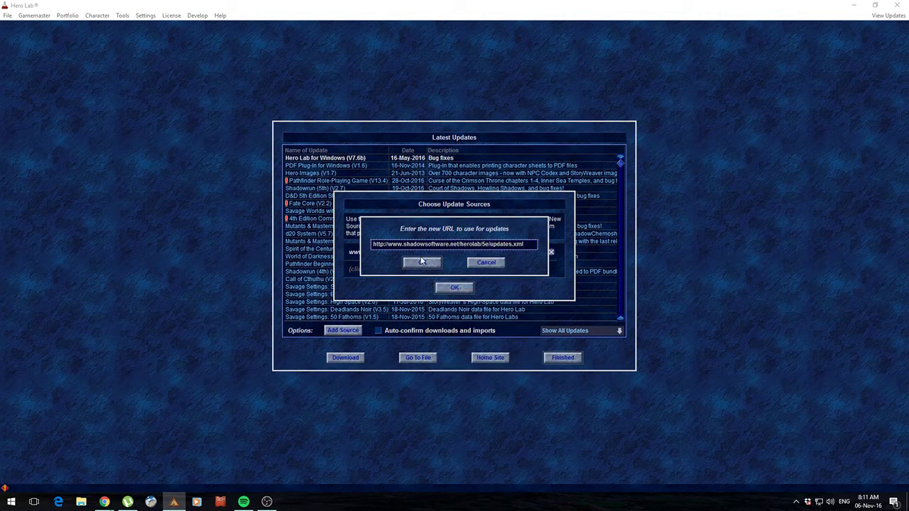
pyautogui.press('Return')
pyautogui.click(456, 285)
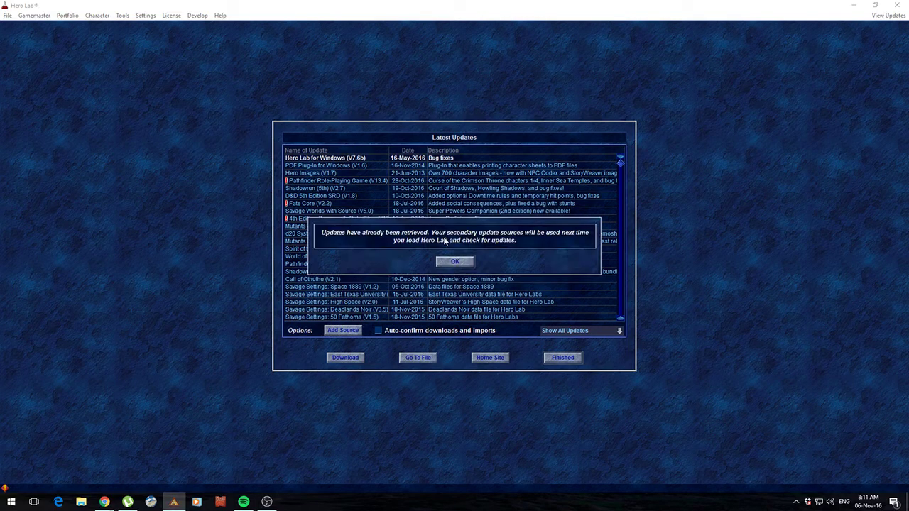
pyautogui.click(456, 259)
# Step: Download the D&D 5e Community Pack (v1.6), look over its import details and cancel the import
pyautogui.scroll(-5, 327, 309)
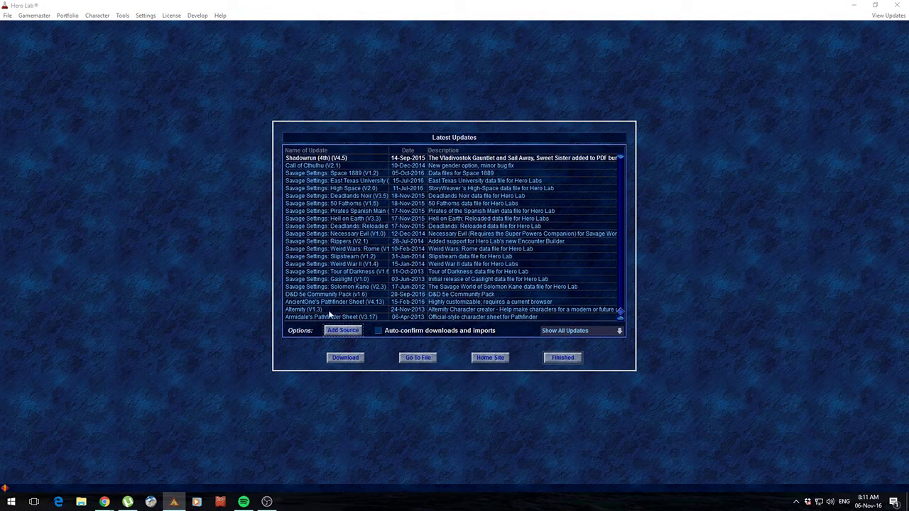
pyautogui.click(308, 296)
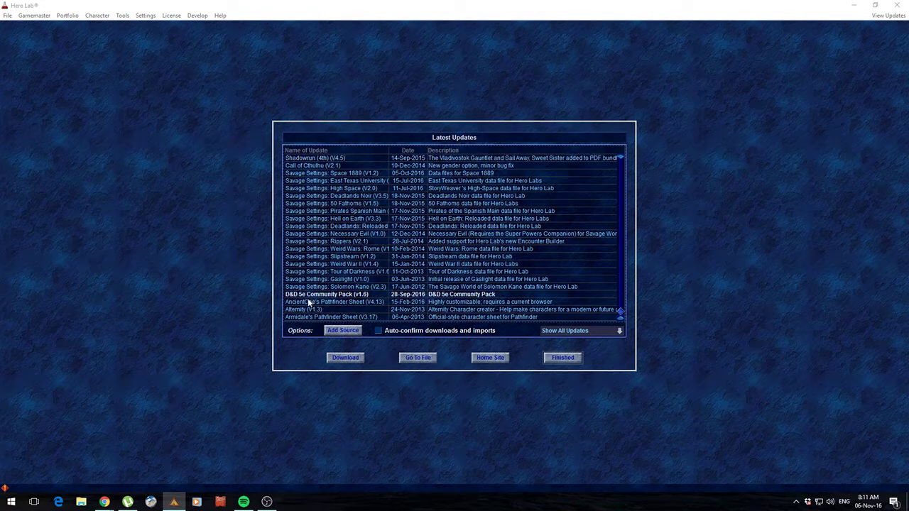
pyautogui.click(345, 358)
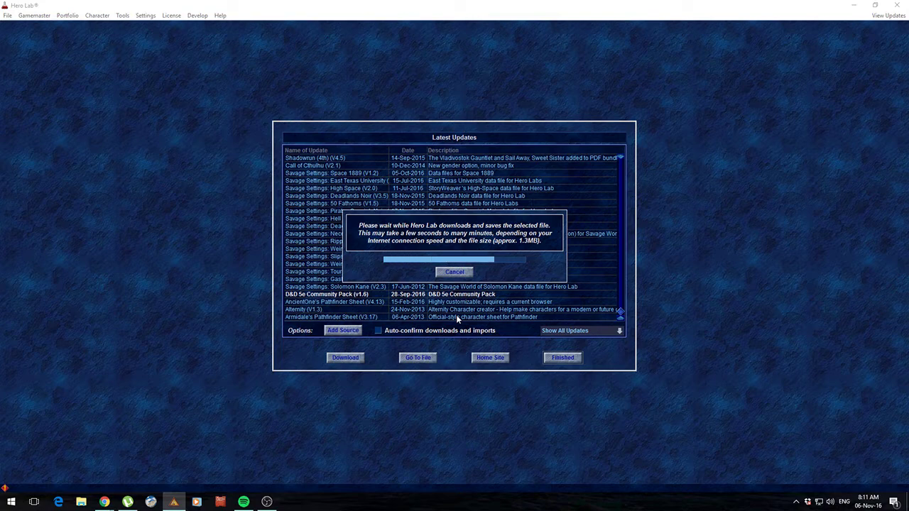
pyautogui.scroll(-3, 510, 263)
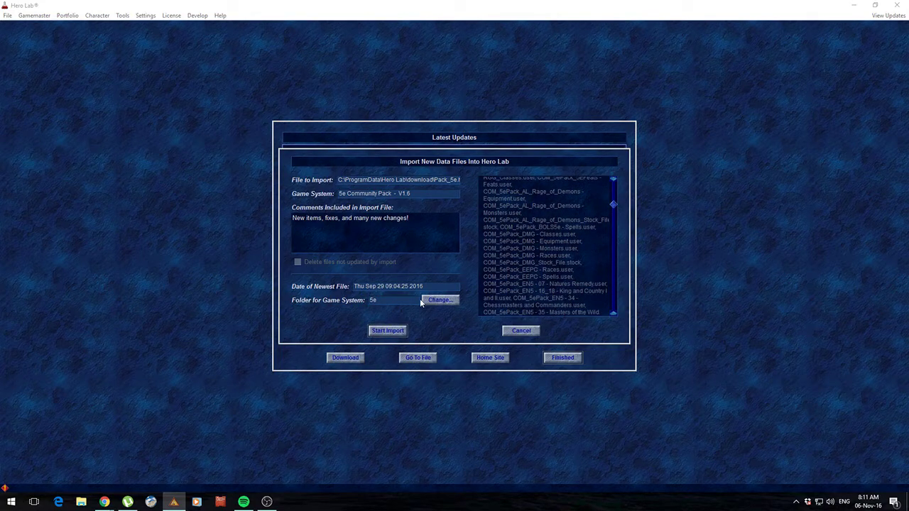
pyautogui.scroll(-5, 573, 253)
pyautogui.click(521, 330)
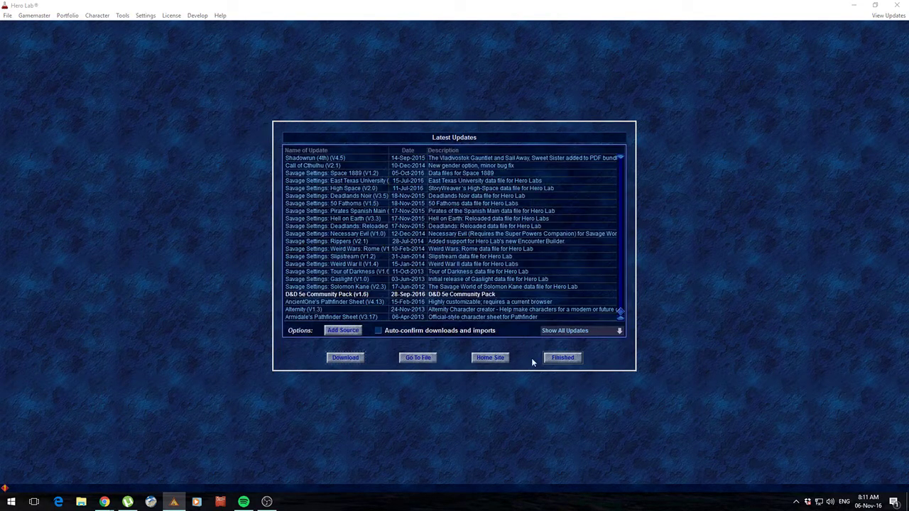
# Step: Close the updates list and load the 5th Edition SRD game system
pyautogui.click(561, 358)
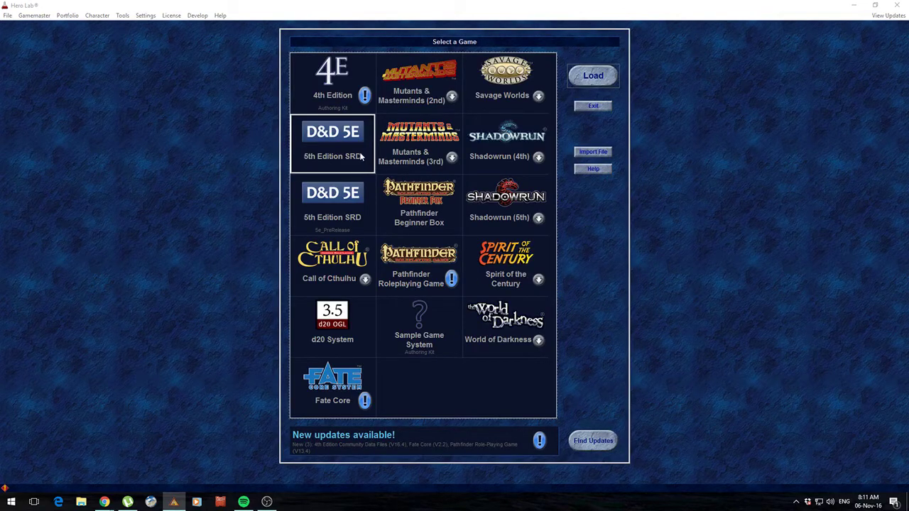
pyautogui.click(594, 76)
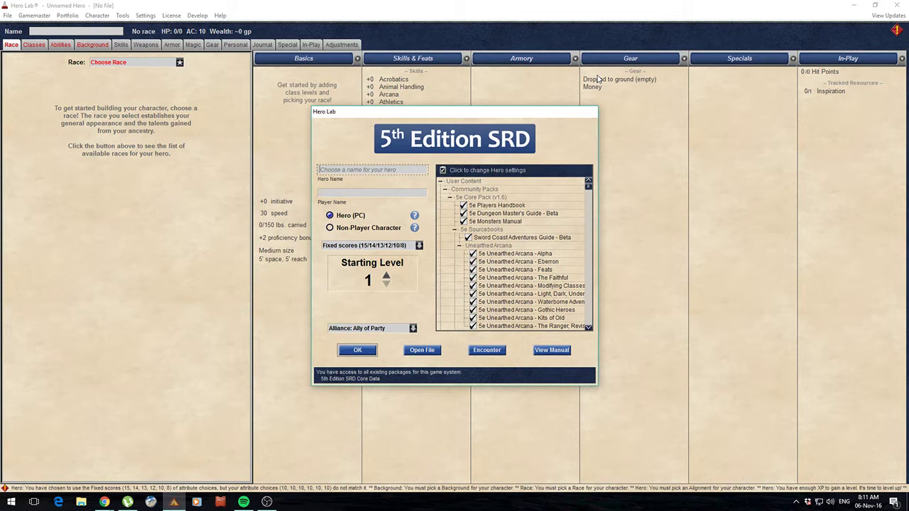
# Step: Name the new hero Bob The Hero, fill in the player's name and set the character type to Hero (PC)
pyautogui.write('Bob The')
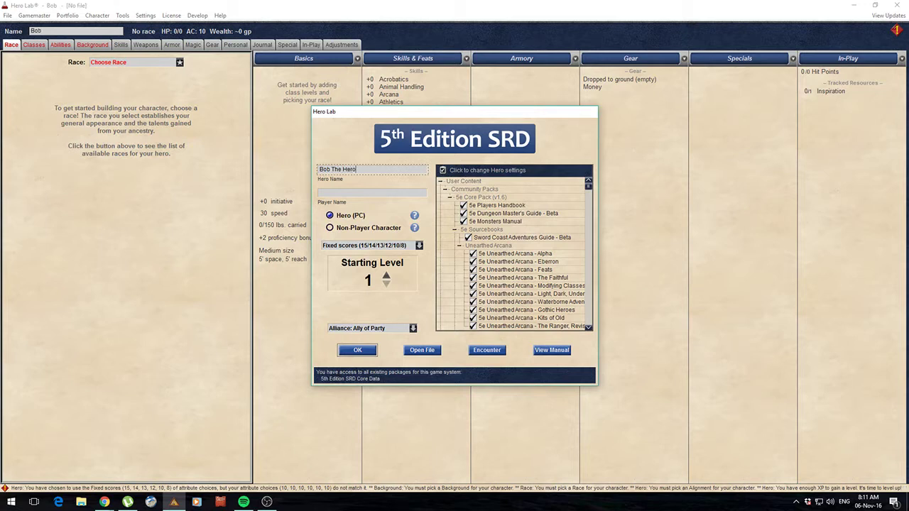
pyautogui.write(' Hero')
pyautogui.click(379, 194)
pyautogui.click(348, 229)
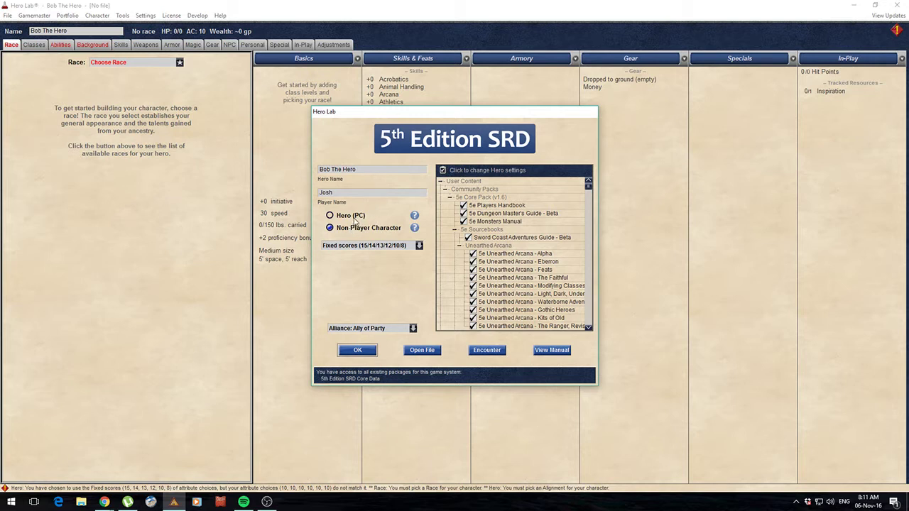
pyautogui.click(353, 220)
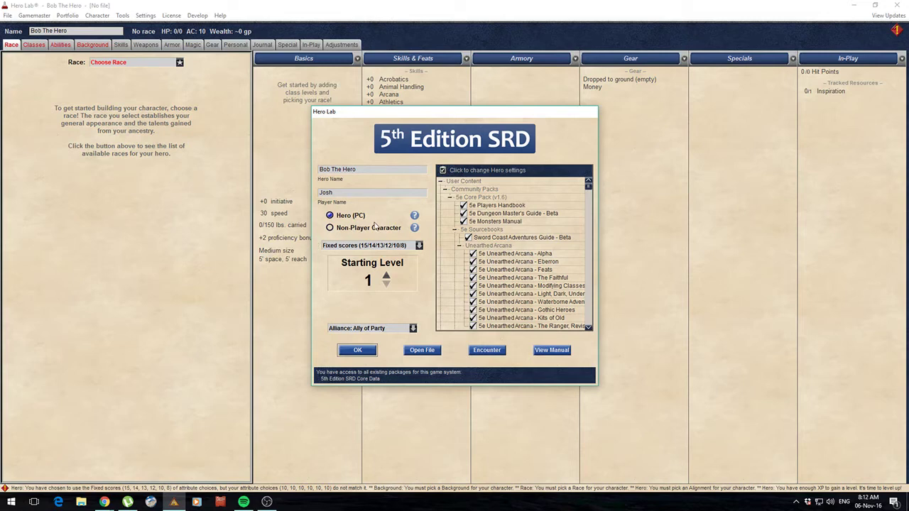
# Step: Set the hero's starting level to 5 and keep the alliance as Ally of Party
pyautogui.click(385, 277)
pyautogui.click(386, 276)
pyautogui.click(386, 277)
pyautogui.click(385, 276)
pyautogui.click(386, 276)
pyautogui.click(387, 285)
pyautogui.click(387, 285)
pyautogui.click(387, 285)
pyautogui.click(387, 285)
pyautogui.click(387, 285)
pyautogui.click(385, 276)
pyautogui.click(385, 277)
pyautogui.click(385, 276)
pyautogui.click(385, 276)
pyautogui.click(393, 329)
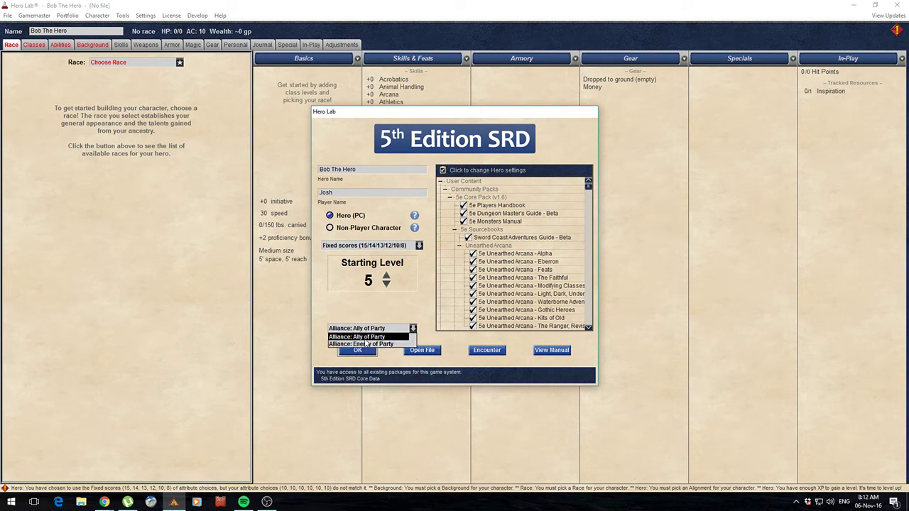
pyautogui.press('Escape')
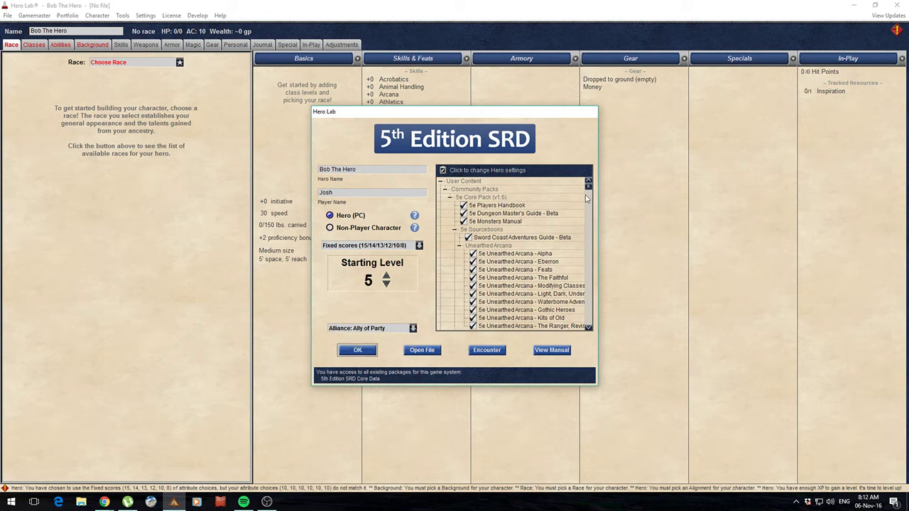
# Step: Look through the hero's source settings and collapse the Community Packs group
pyautogui.moveTo(589, 186); pyautogui.dragTo(577, 330)
pyautogui.scroll(10, 581, 293)
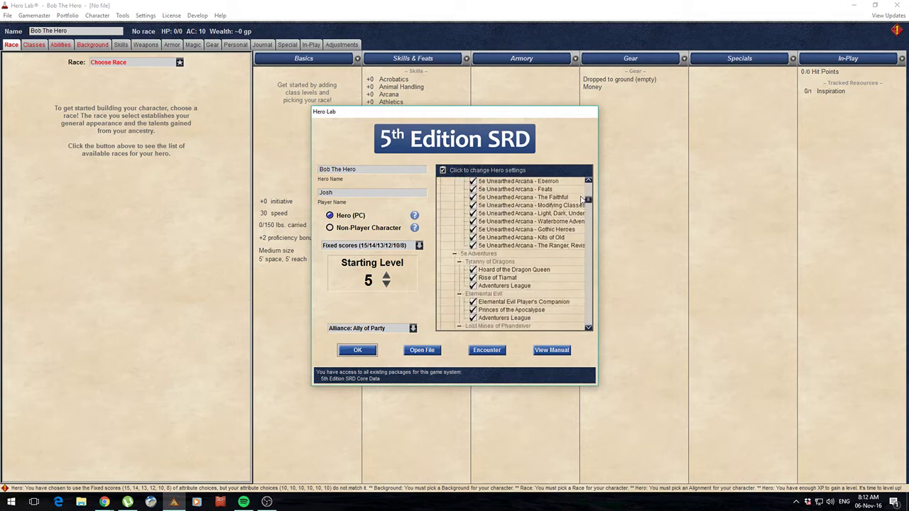
pyautogui.click(447, 190)
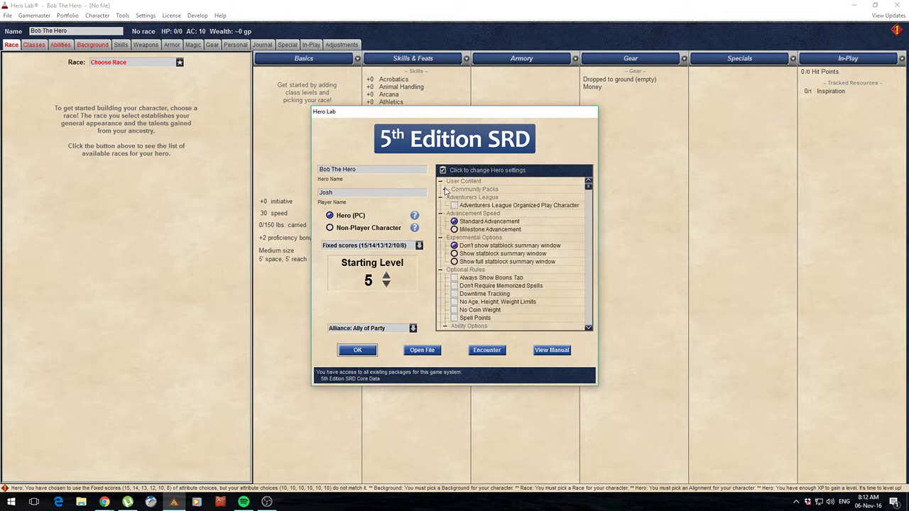
pyautogui.scroll(-3, 479, 276)
pyautogui.scroll(3, 480, 219)
# Step: Try the Adventurers League Organized Play Character setting, switch it off again, and examine the optional rules and output options
pyautogui.click(454, 206)
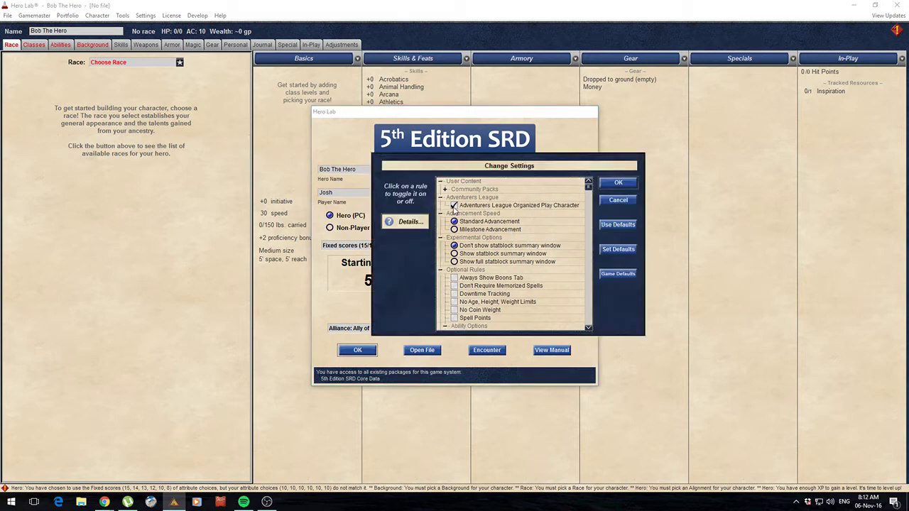
pyautogui.click(455, 206)
pyautogui.scroll(-1, 503, 263)
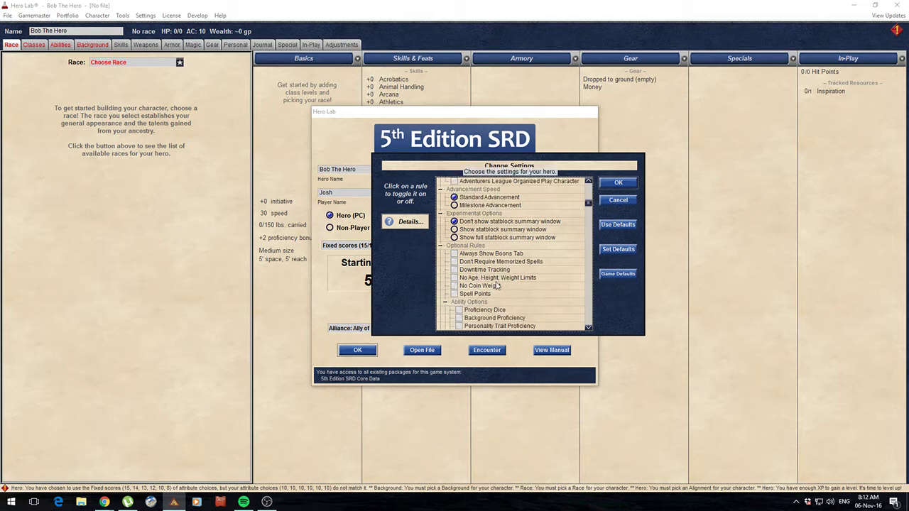
pyautogui.scroll(-1, 500, 264)
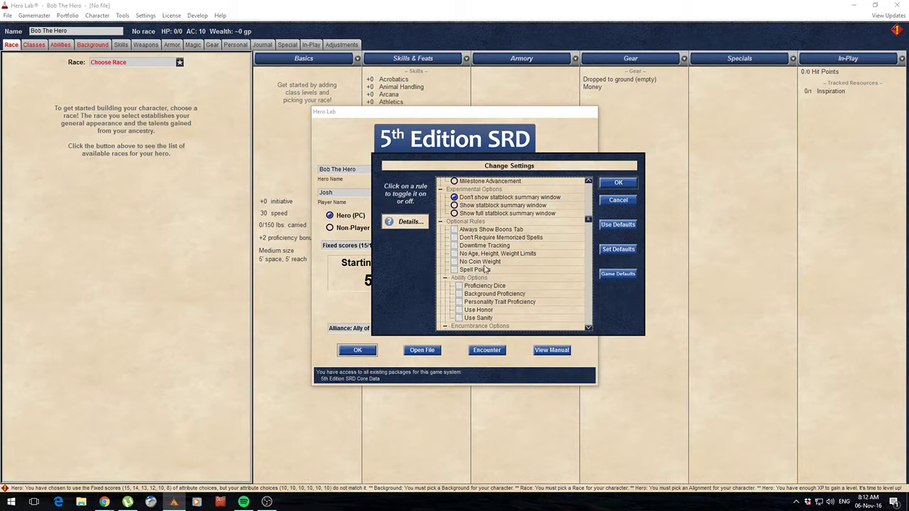
pyautogui.scroll(-2, 474, 271)
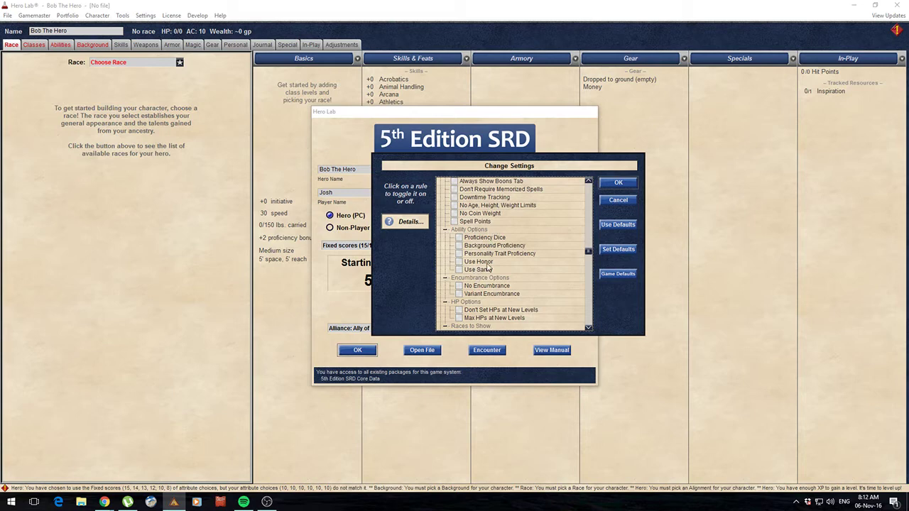
pyautogui.scroll(-2, 476, 278)
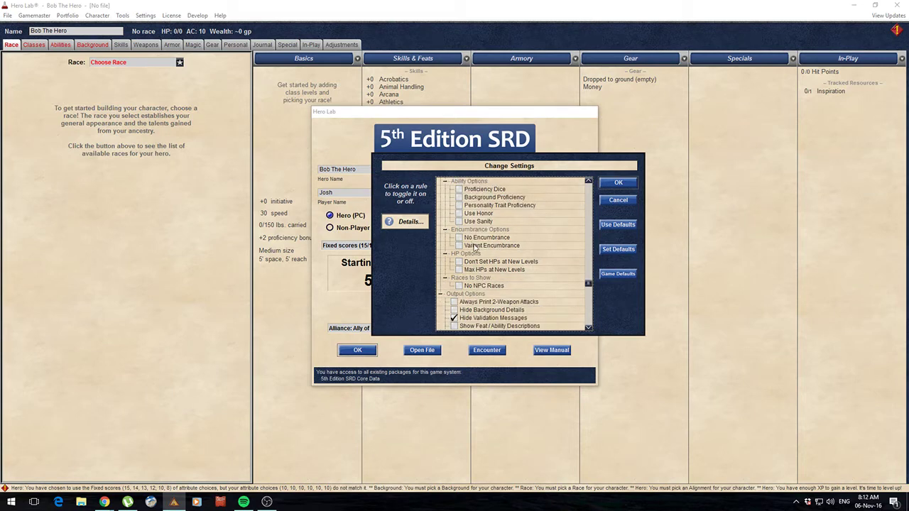
pyautogui.scroll(-2, 501, 274)
pyautogui.scroll(1, 501, 274)
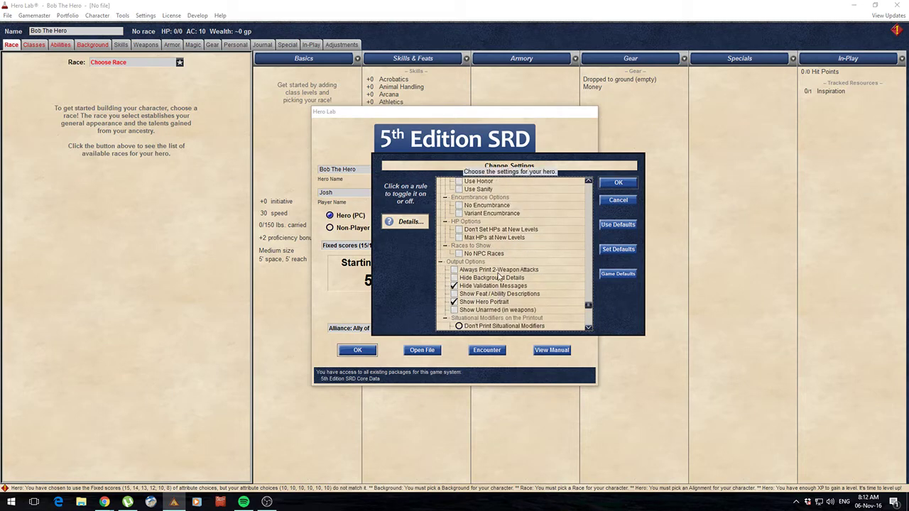
pyautogui.scroll(6, 497, 249)
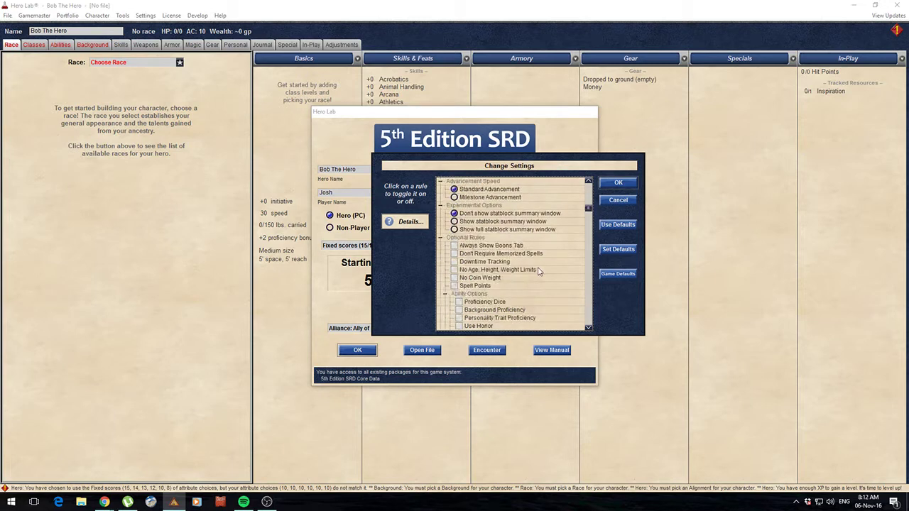
# Step: Expand the Community Packs group and look through its sourcebooks, adventures, third-party publishers and homebrew options
pyautogui.click(445, 189)
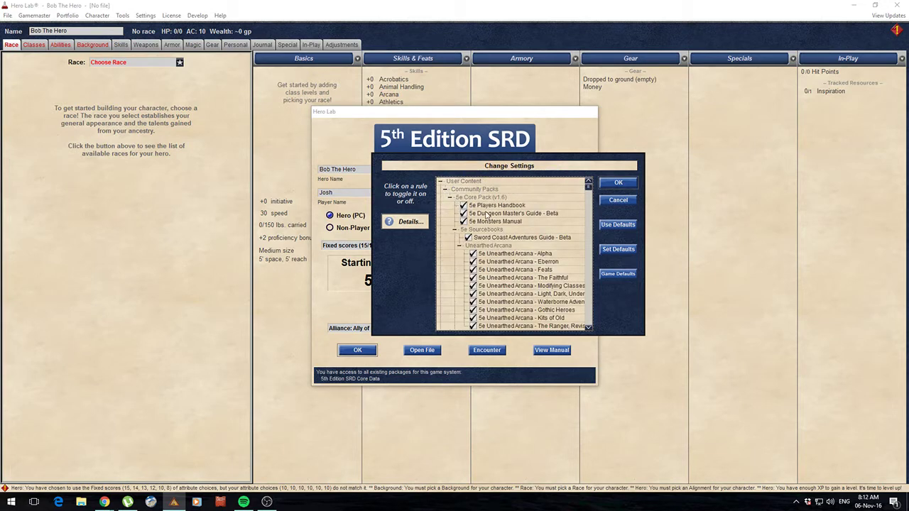
pyautogui.scroll(-5, 500, 245)
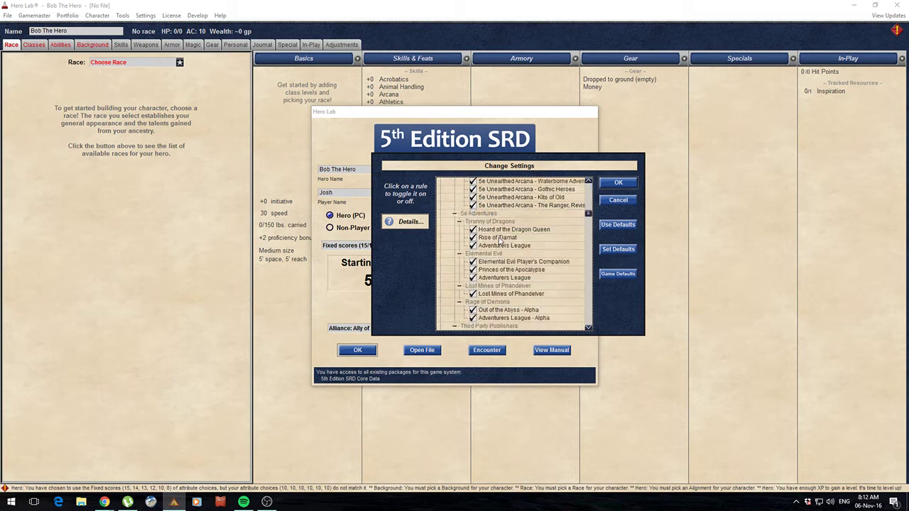
pyautogui.scroll(5, 497, 242)
pyautogui.scroll(-3, 496, 243)
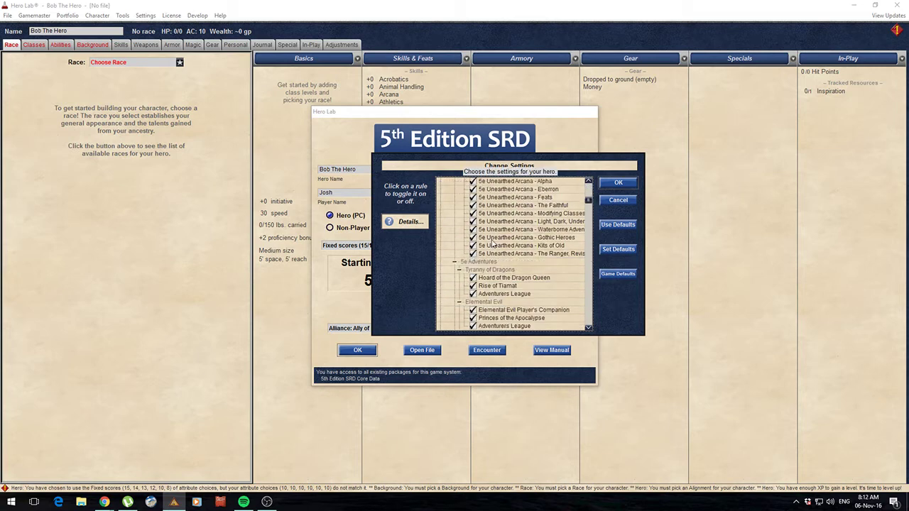
pyautogui.scroll(-3, 496, 243)
pyautogui.scroll(-2, 479, 280)
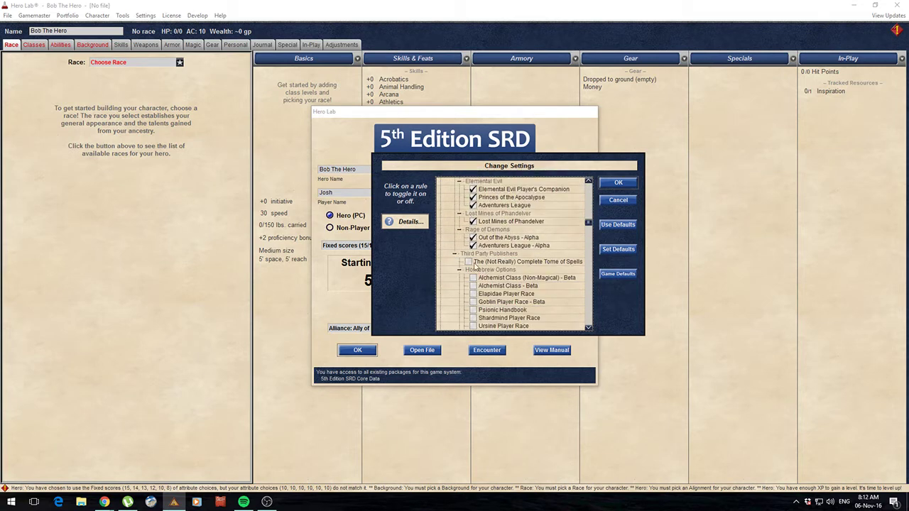
# Step: Enable The (Not Really) Complete Tome of Spells and every homebrew option, from Alchemist Class (Non-Magical) through Various Homebrew Options
pyautogui.click(468, 262)
pyautogui.click(472, 278)
pyautogui.click(473, 285)
pyautogui.click(473, 301)
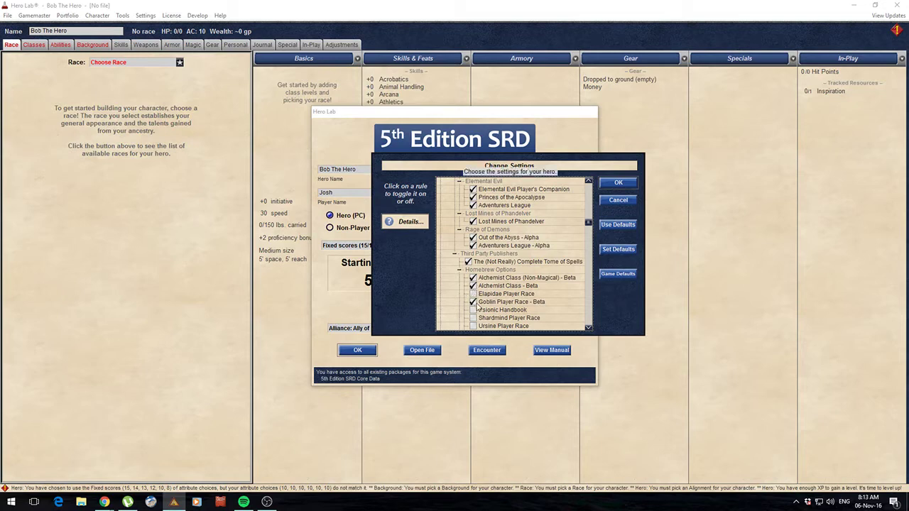
pyautogui.click(473, 294)
pyautogui.click(472, 309)
pyautogui.click(473, 318)
pyautogui.click(473, 325)
pyautogui.scroll(-3, 490, 302)
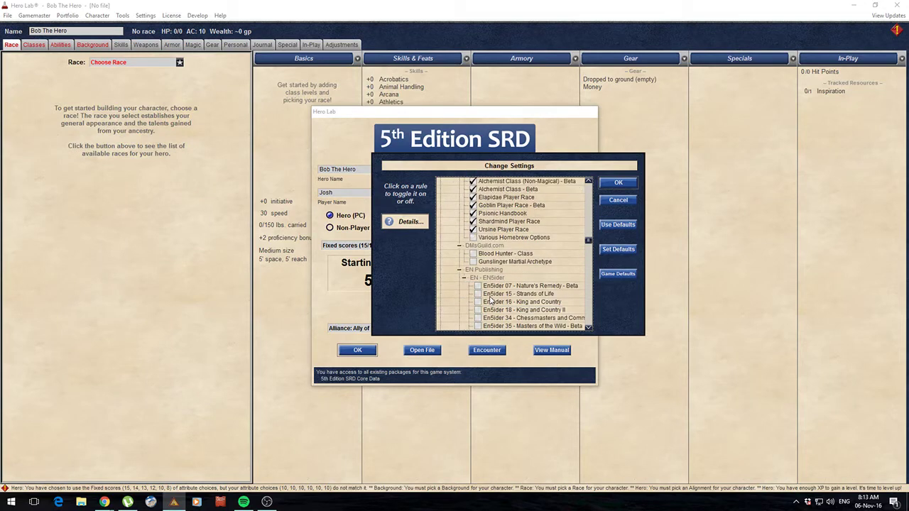
pyautogui.click(473, 237)
# Step: Enable the DMsGuild.com Blood Hunter class and Gunslinger archetype, plus all EN5ider sources from 07 - Nature's Remedy through 58 - It's Never Over
pyautogui.click(473, 253)
pyautogui.click(473, 261)
pyautogui.click(477, 285)
pyautogui.click(477, 293)
pyautogui.click(477, 302)
pyautogui.click(477, 309)
pyautogui.click(477, 317)
pyautogui.scroll(-2, 497, 301)
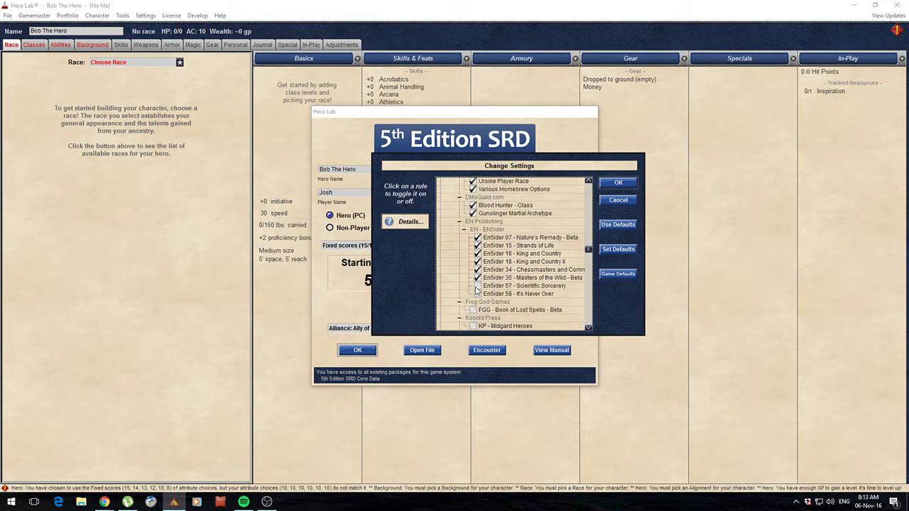
pyautogui.click(478, 286)
pyautogui.click(478, 293)
# Step: Enable Book of Lost Spells, Midgard Heroes, RGG Shadow Warrior, TPK Fifth Edition Feats and Archfey Patrons I
pyautogui.click(473, 310)
pyautogui.click(474, 327)
pyautogui.scroll(-3, 474, 327)
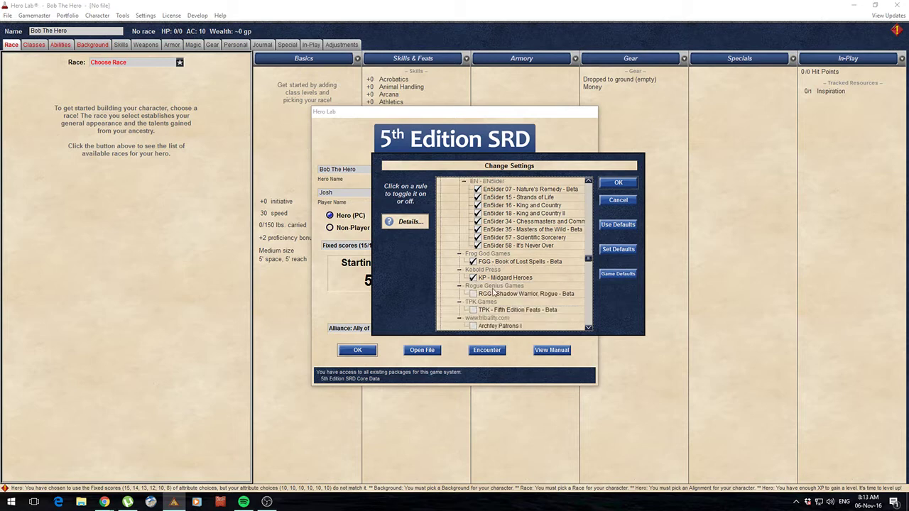
pyautogui.click(473, 269)
pyautogui.click(473, 286)
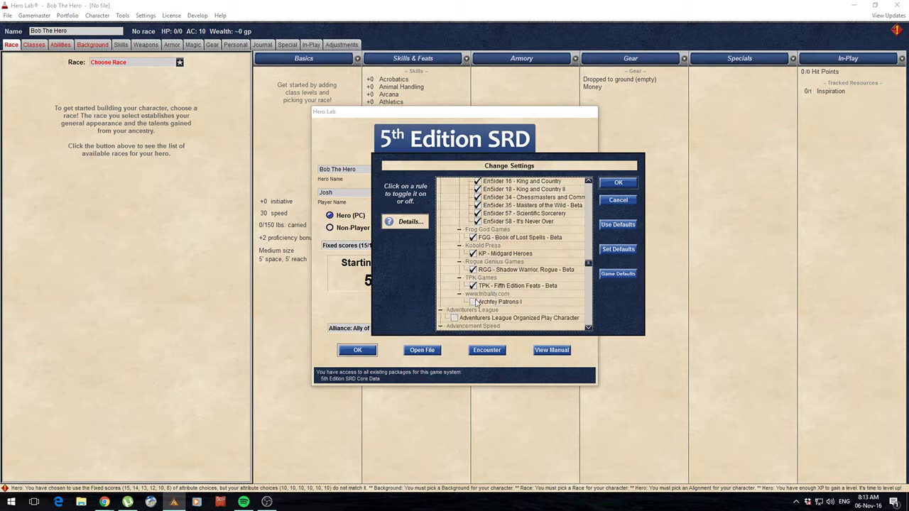
pyautogui.click(473, 302)
# Step: Review the enabled core, sourcebook and adventure sources, accept the settings and confirm the hero's configuration
pyautogui.scroll(10, 483, 284)
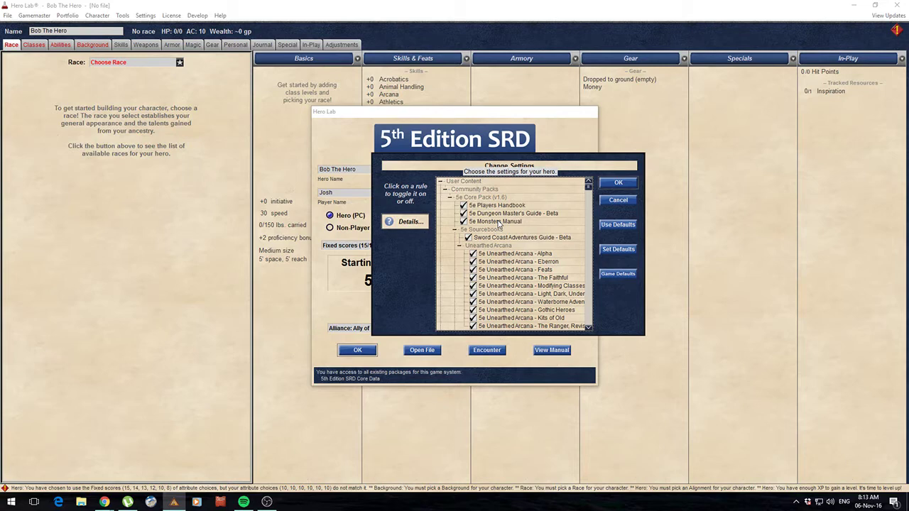
pyautogui.scroll(-3, 500, 234)
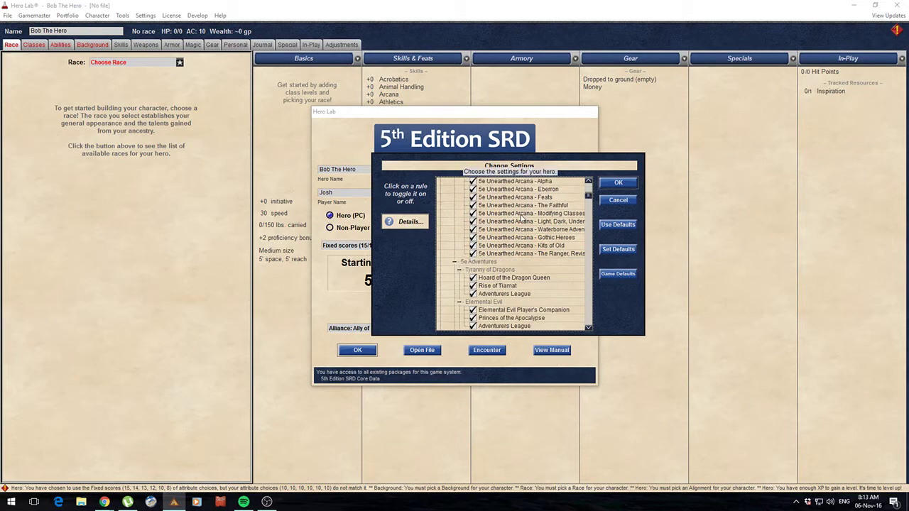
pyautogui.scroll(3, 503, 266)
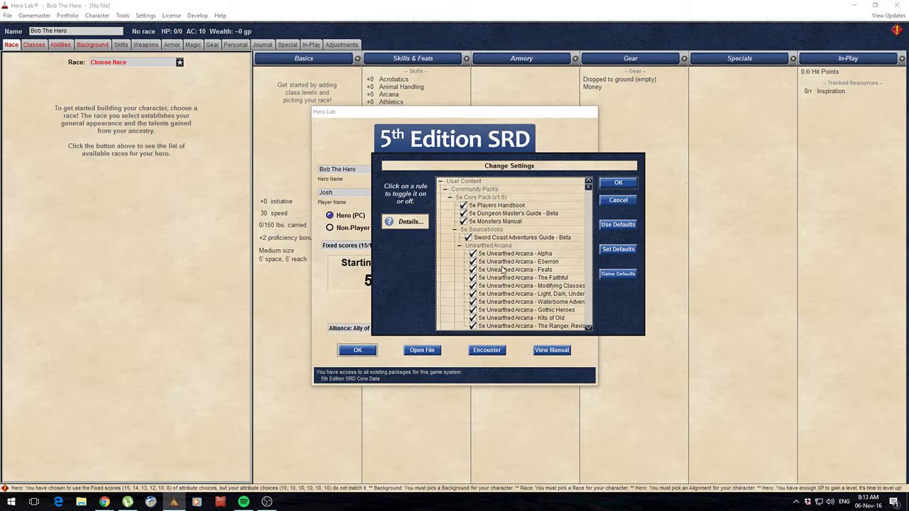
pyautogui.click(616, 183)
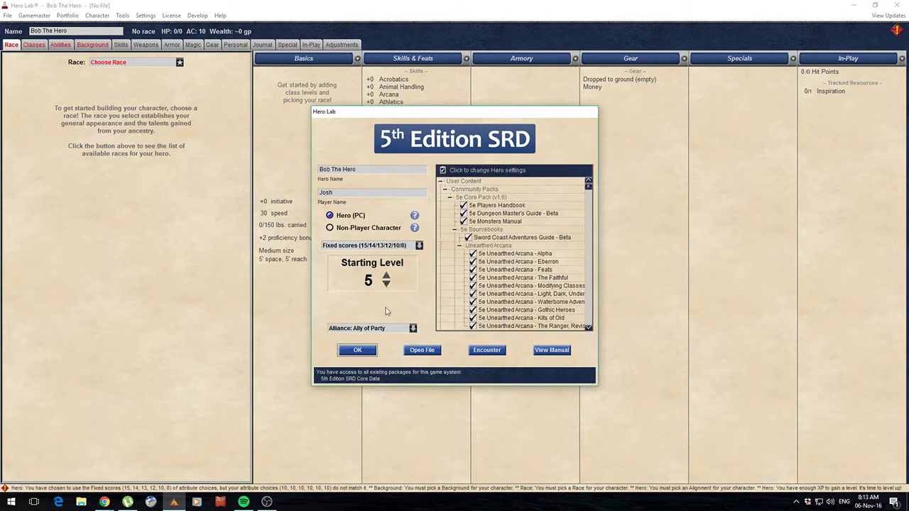
pyautogui.click(364, 351)
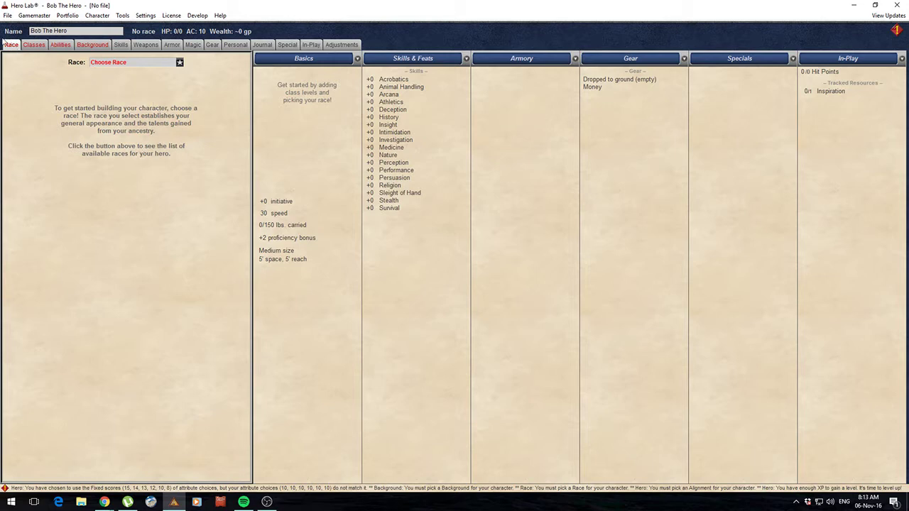
# Step: Browse the available races and read the descriptions of Dragonborn, Goblin, Human, Revenant, Shifter, Half-Orc and Gearforged
pyautogui.click(137, 64)
pyautogui.scroll(-5, 373, 233)
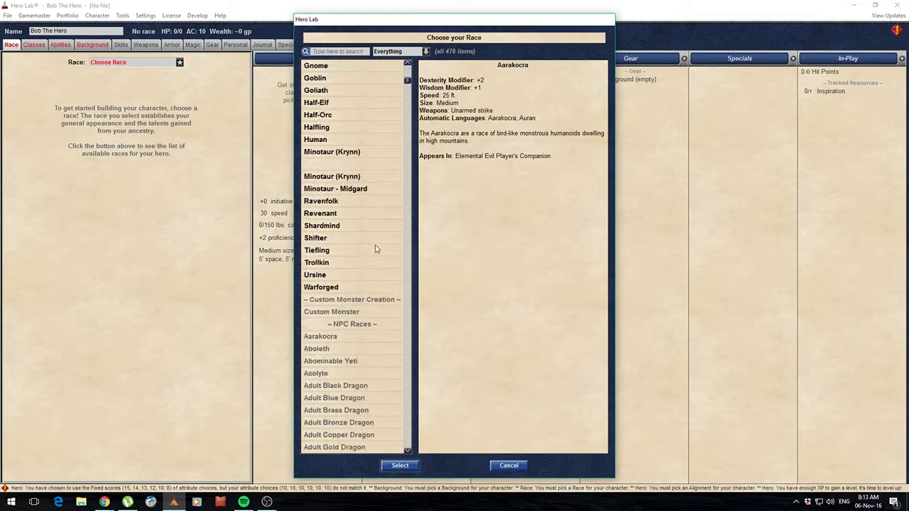
pyautogui.scroll(5, 371, 288)
pyautogui.click(339, 129)
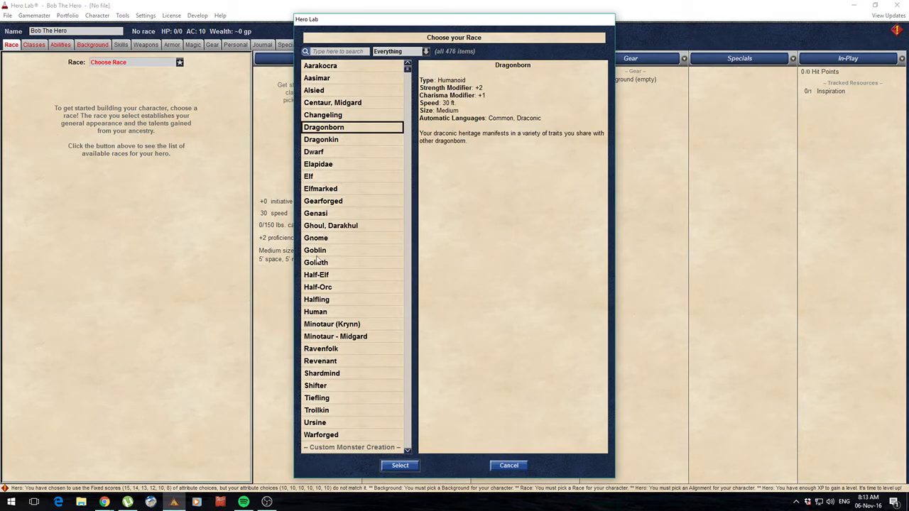
pyautogui.click(317, 252)
pyautogui.click(321, 312)
pyautogui.click(321, 362)
pyautogui.click(326, 387)
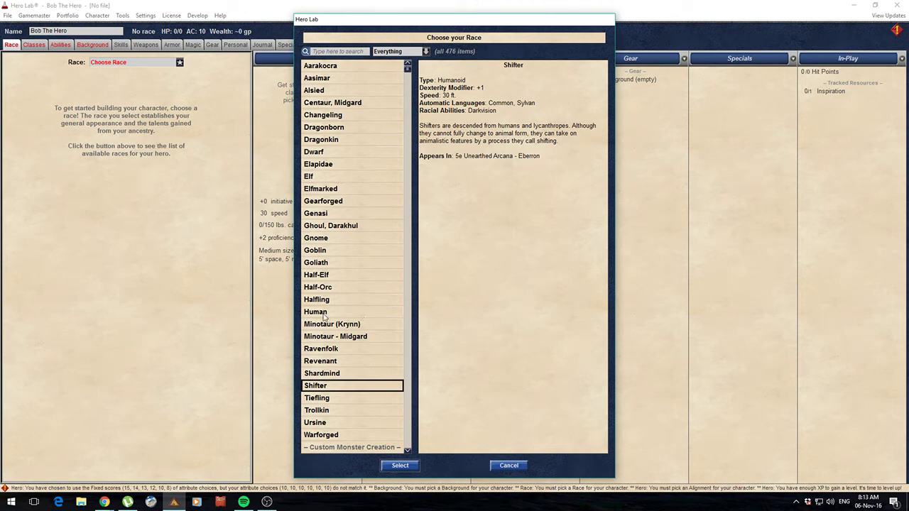
pyautogui.click(321, 291)
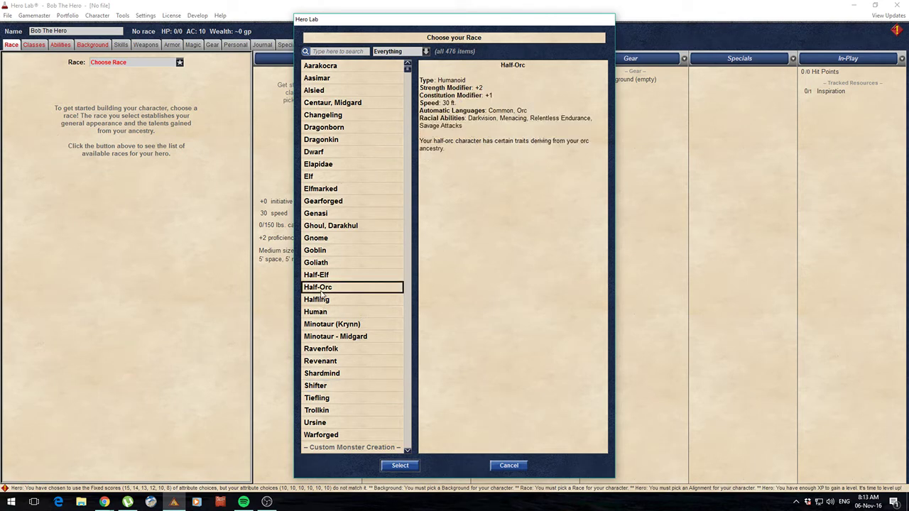
pyautogui.click(327, 204)
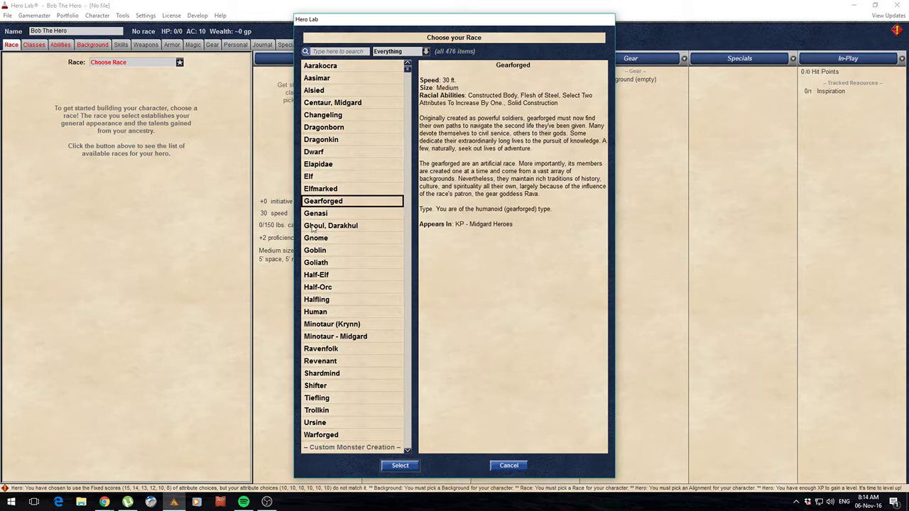
# Step: Look over the NPC races in the race list and choose Goblin as the hero's race
pyautogui.click(326, 251)
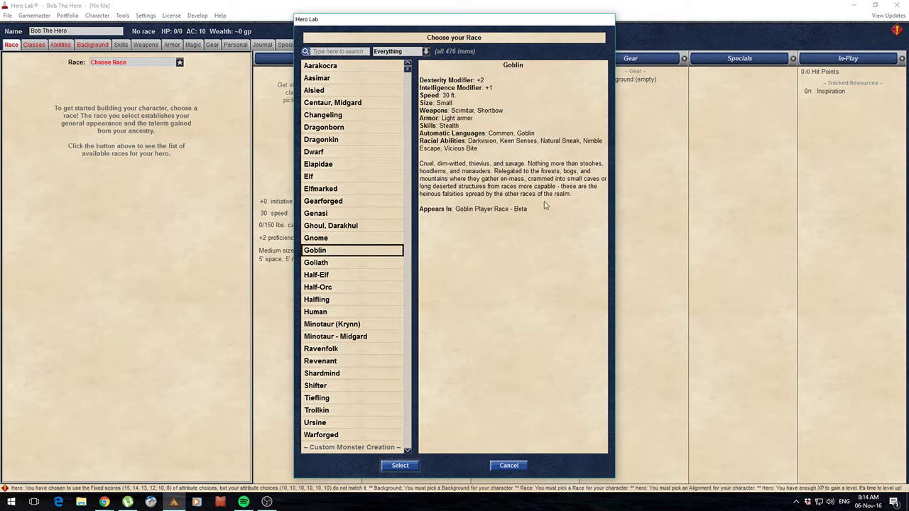
pyautogui.scroll(-5, 379, 290)
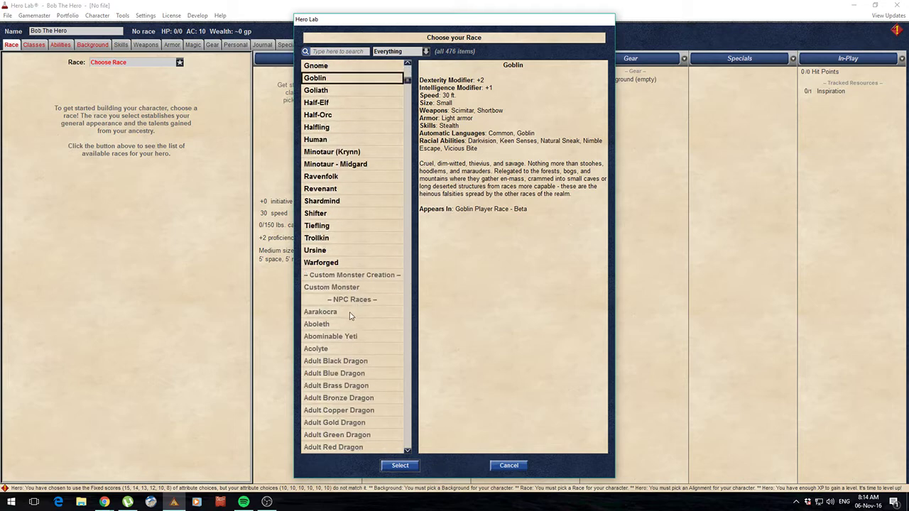
pyautogui.scroll(4, 341, 313)
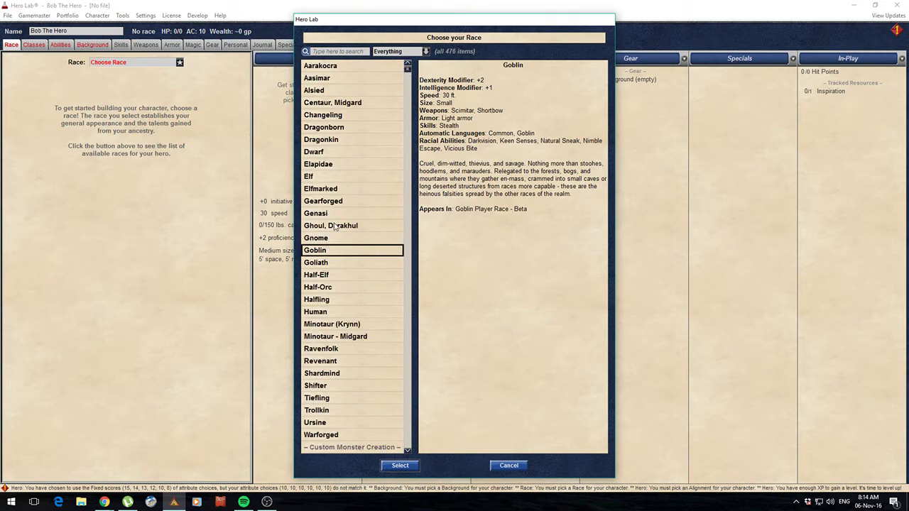
pyautogui.scroll(-10, 316, 238)
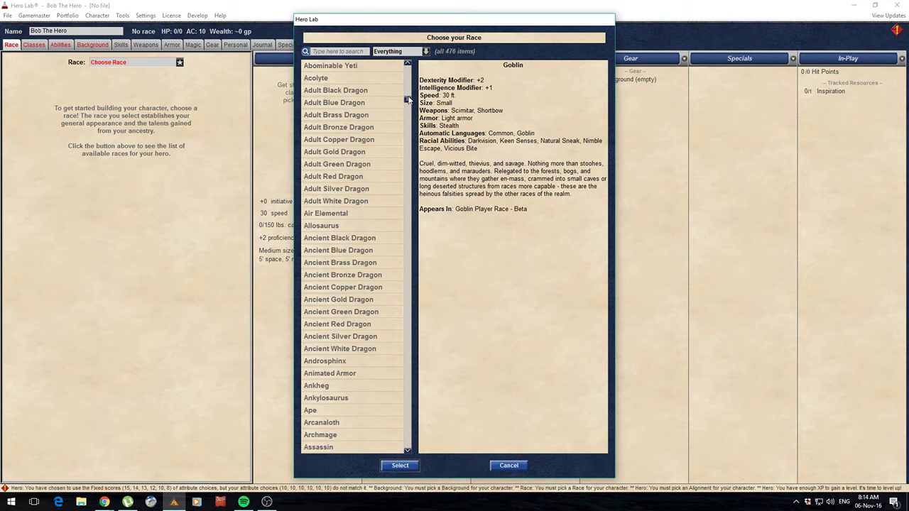
pyautogui.moveTo(409, 100); pyautogui.dragTo(401, 51)
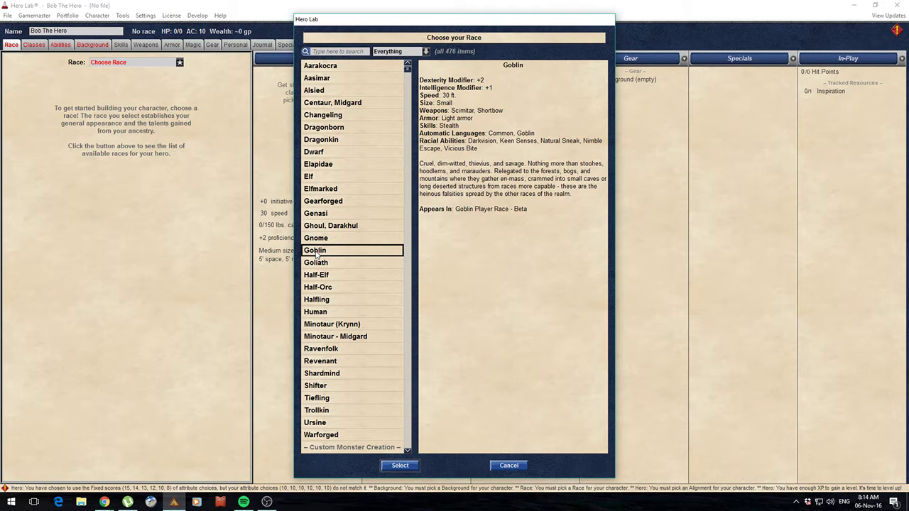
pyautogui.click(399, 466)
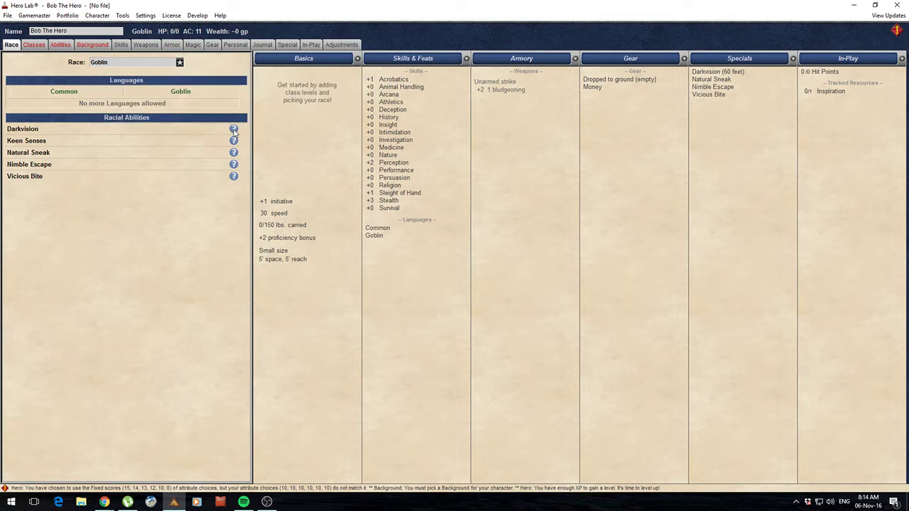
pyautogui.moveTo(235, 132)
# Step: Browse the available classes and read the descriptions of both Alchemists, Barbarian, Bard, Blood Hunter, Ranger (Sept 2016) and Mystic
pyautogui.click(32, 45)
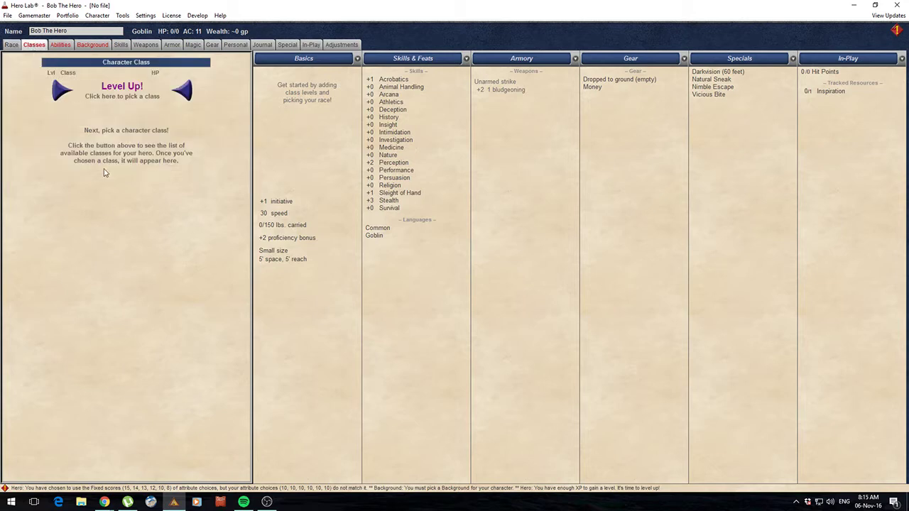
pyautogui.click(134, 90)
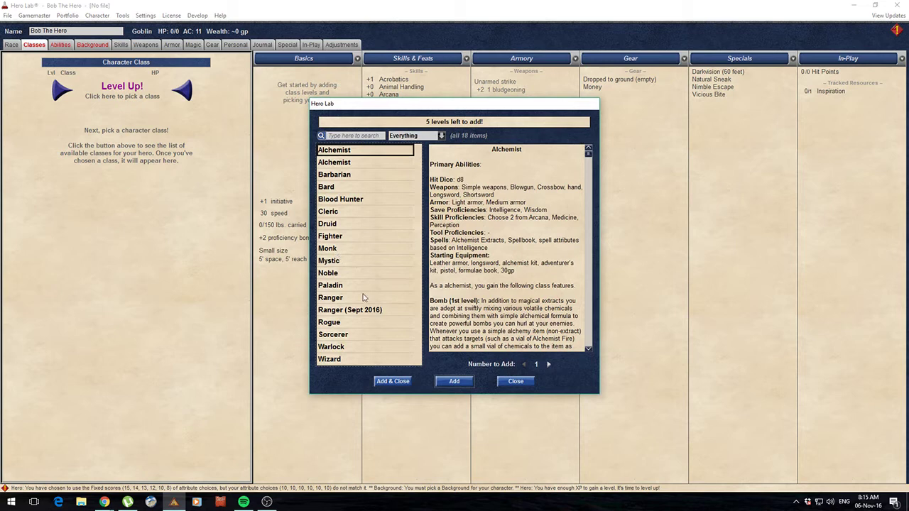
pyautogui.click(349, 162)
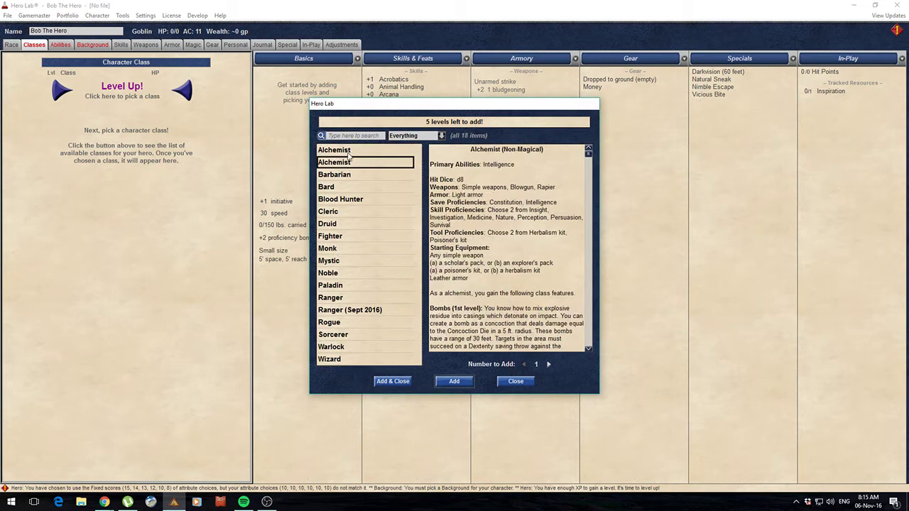
pyautogui.click(350, 150)
pyautogui.click(345, 176)
pyautogui.click(332, 187)
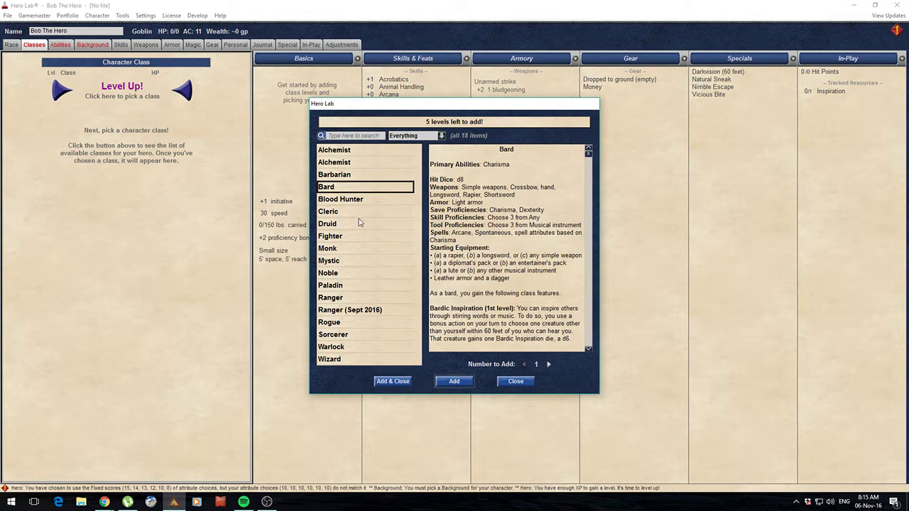
pyautogui.click(342, 199)
pyautogui.scroll(-10, 540, 236)
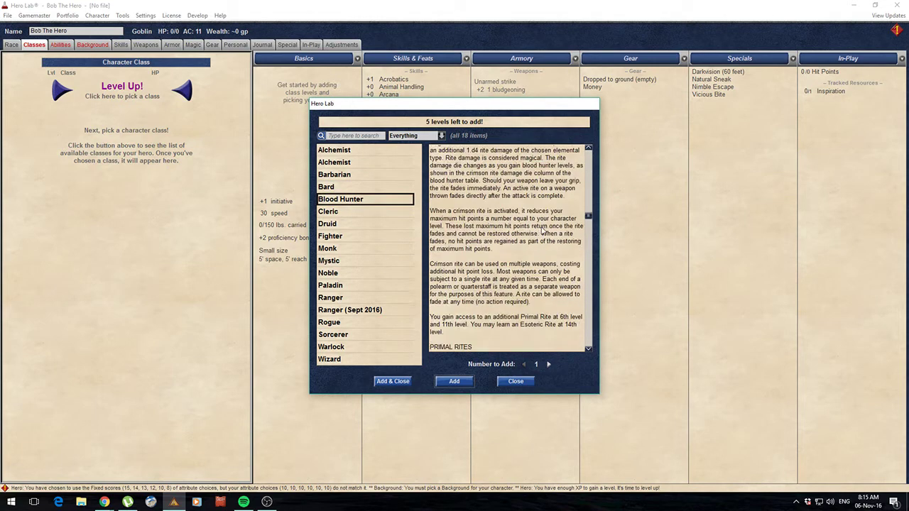
pyautogui.scroll(10, 540, 235)
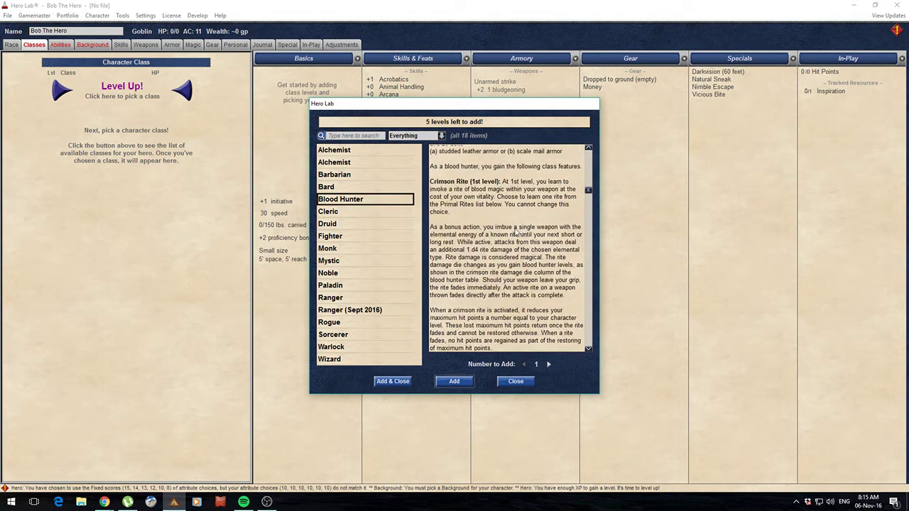
pyautogui.click(357, 311)
pyautogui.scroll(-15, 530, 240)
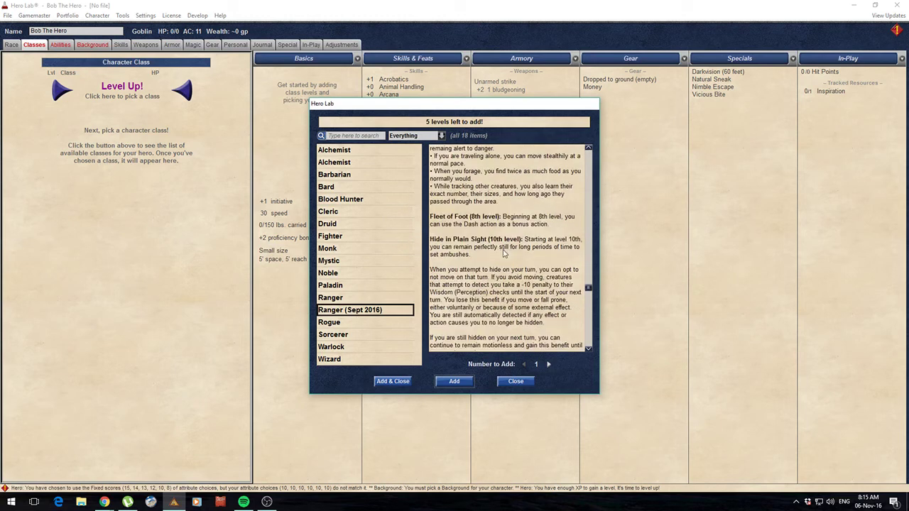
pyautogui.scroll(15, 503, 258)
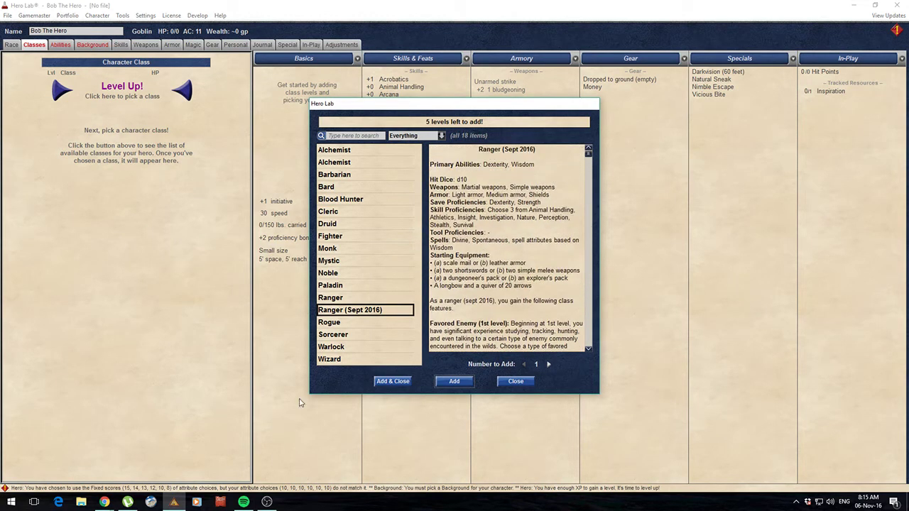
pyautogui.click(334, 261)
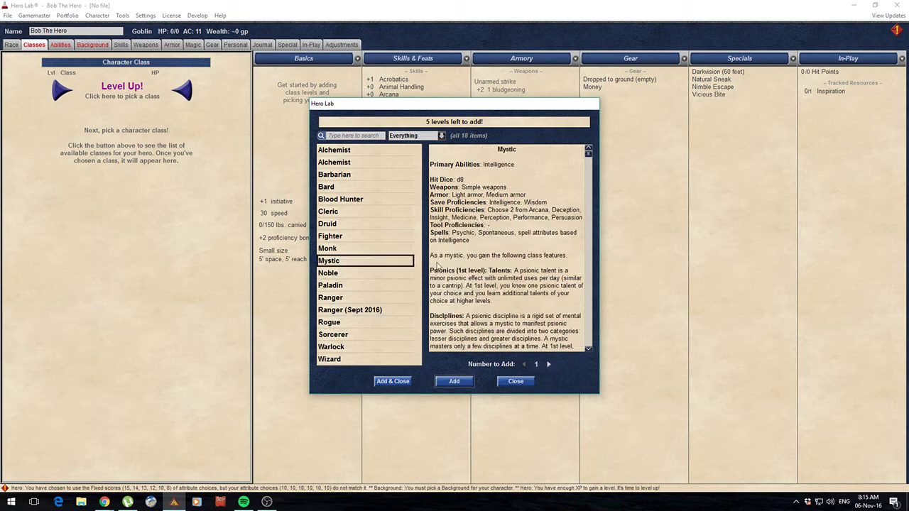
pyautogui.scroll(-5, 465, 242)
pyautogui.scroll(5, 465, 241)
# Step: Add one level of Ranger (Sept 2016) to the hero and roll the starting cash
pyautogui.click(347, 312)
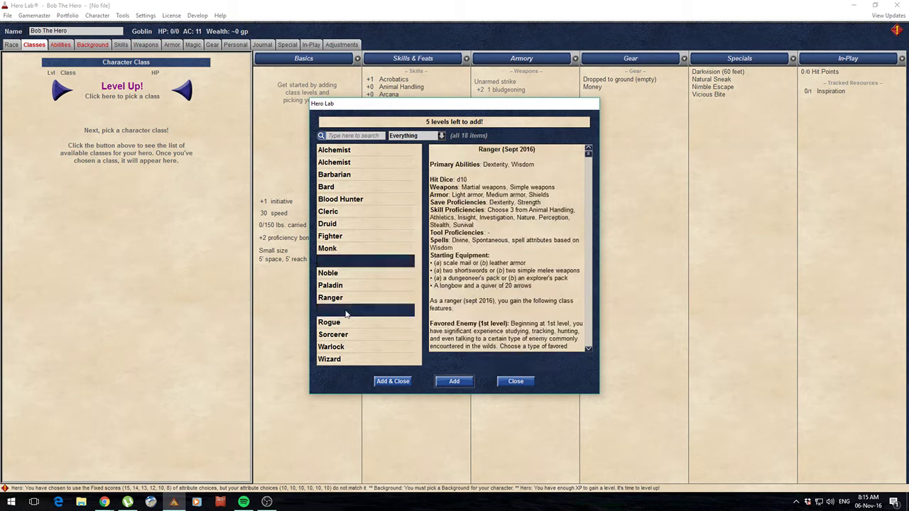
pyautogui.click(455, 381)
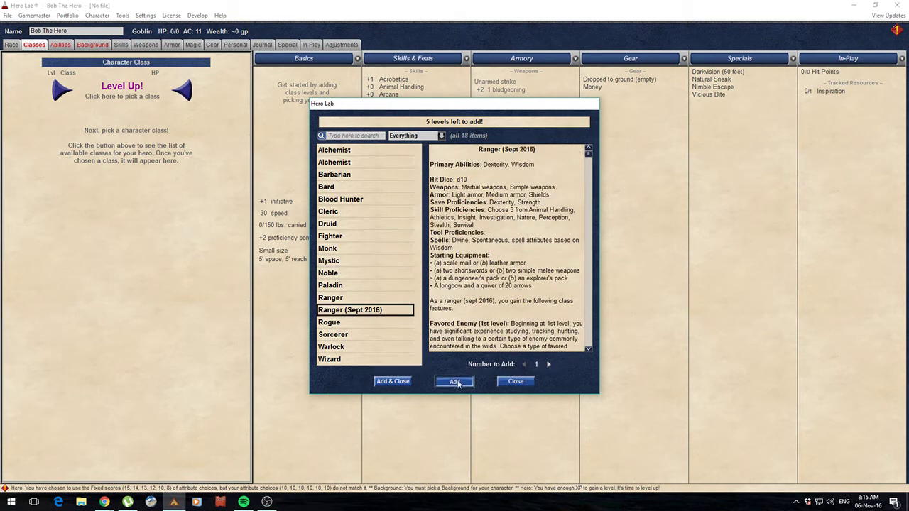
pyautogui.click(514, 383)
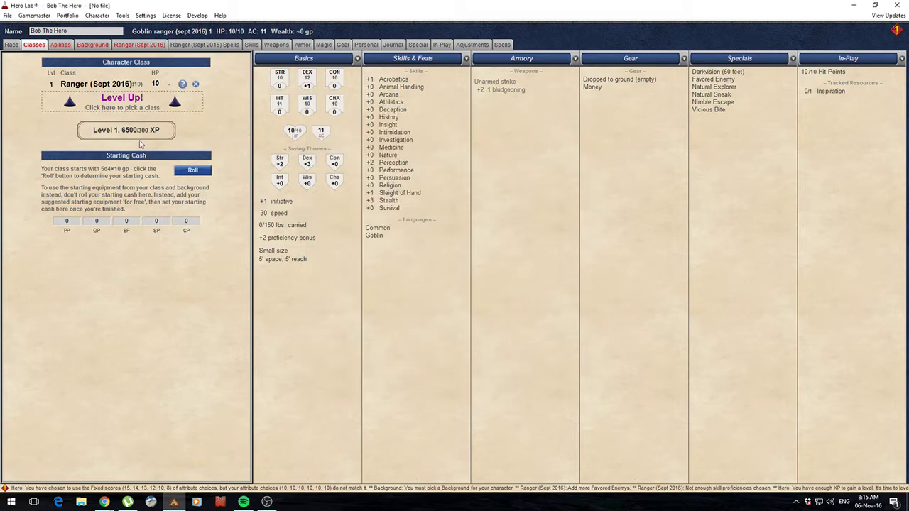
pyautogui.click(191, 170)
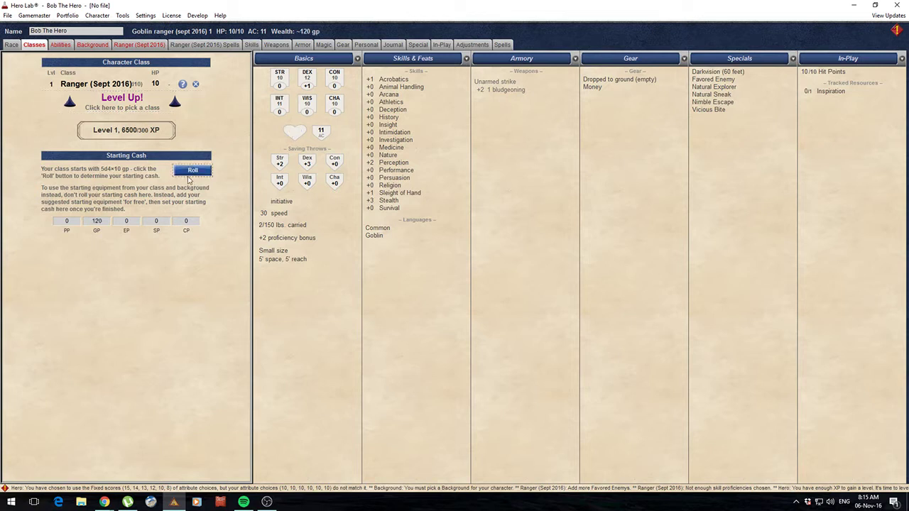
# Step: Review the ability score methods in the hero's configuration and keep Fixed scores (15/14/13/12/10/8)
pyautogui.click(60, 45)
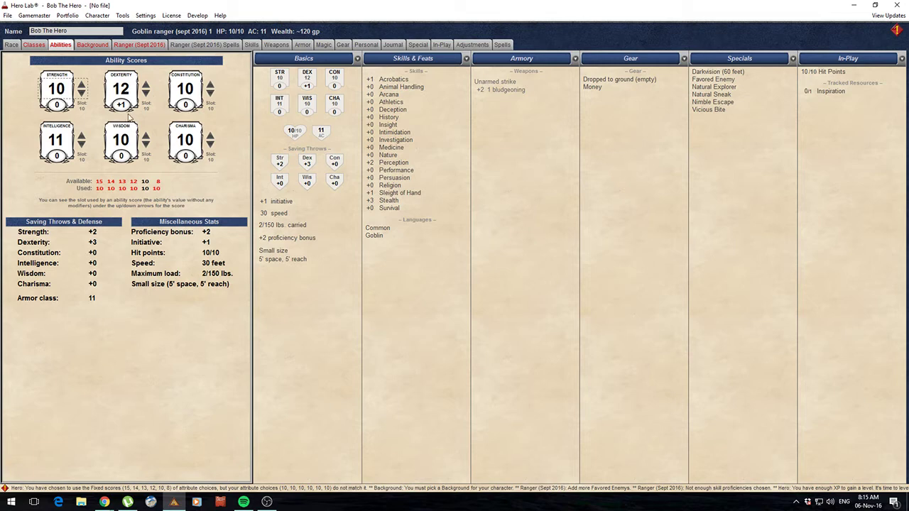
pyautogui.click(96, 15)
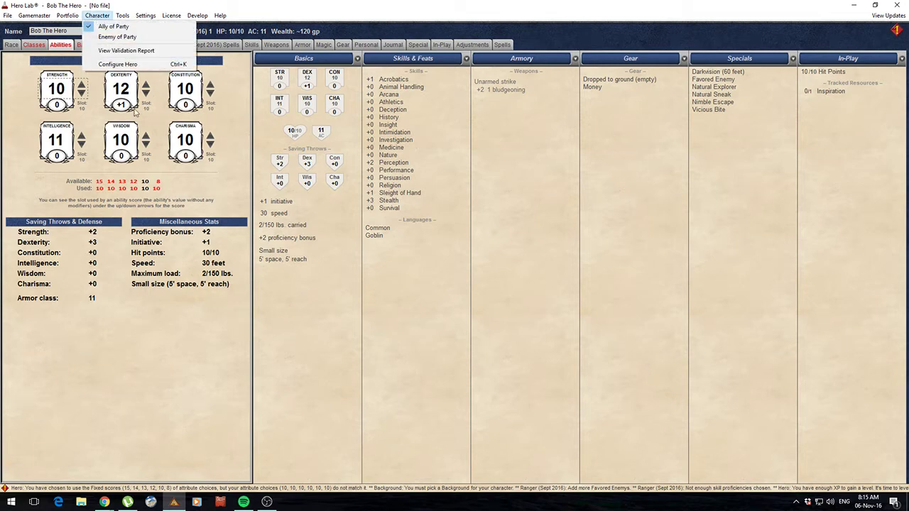
pyautogui.click(131, 66)
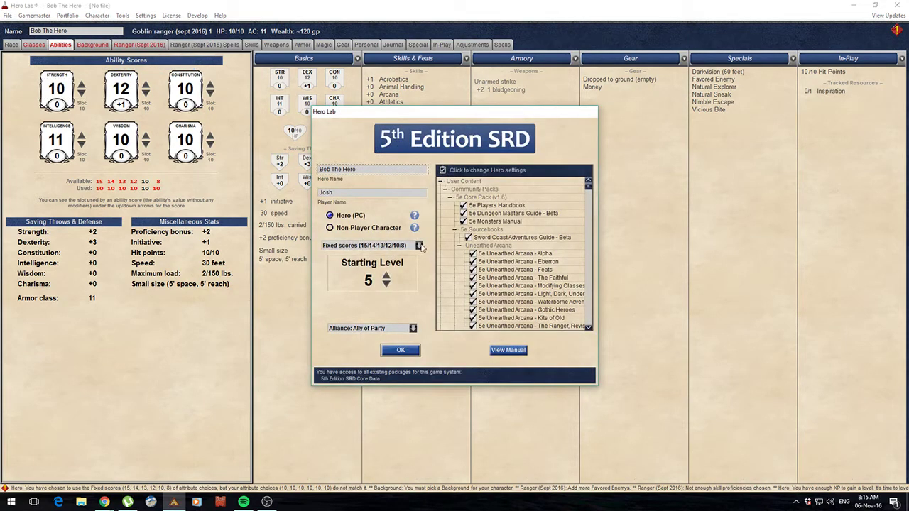
pyautogui.click(419, 245)
pyautogui.click(344, 265)
pyautogui.click(342, 247)
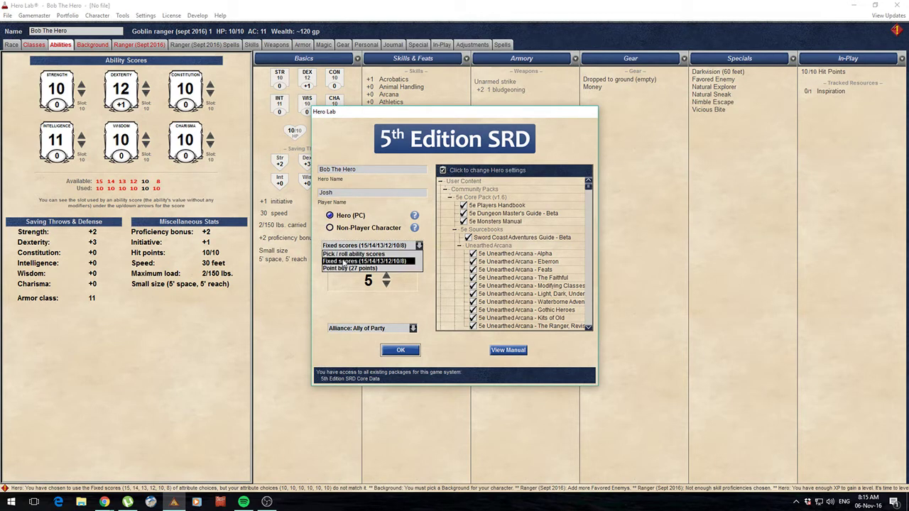
pyautogui.click(344, 261)
pyautogui.click(401, 350)
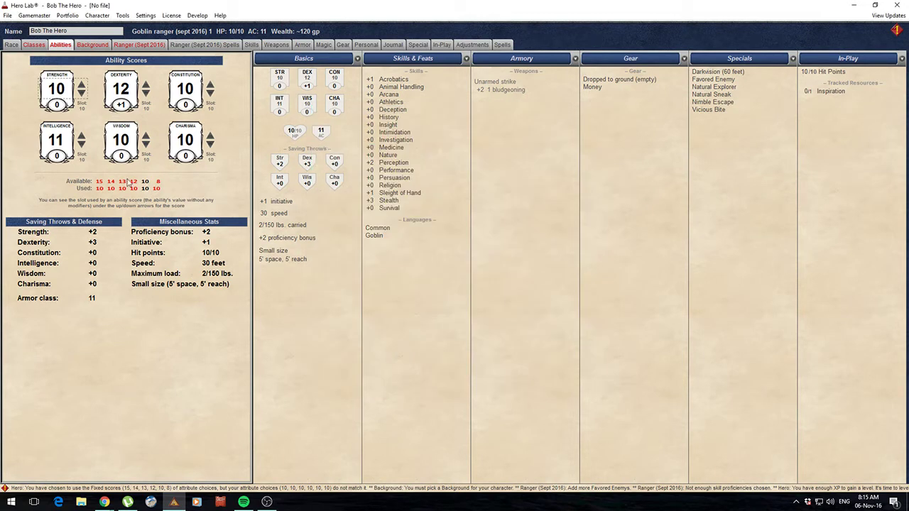
# Step: Raise the hero's Dexterity to 17 and Strength to 14 using the highest fixed scores
pyautogui.click(146, 83)
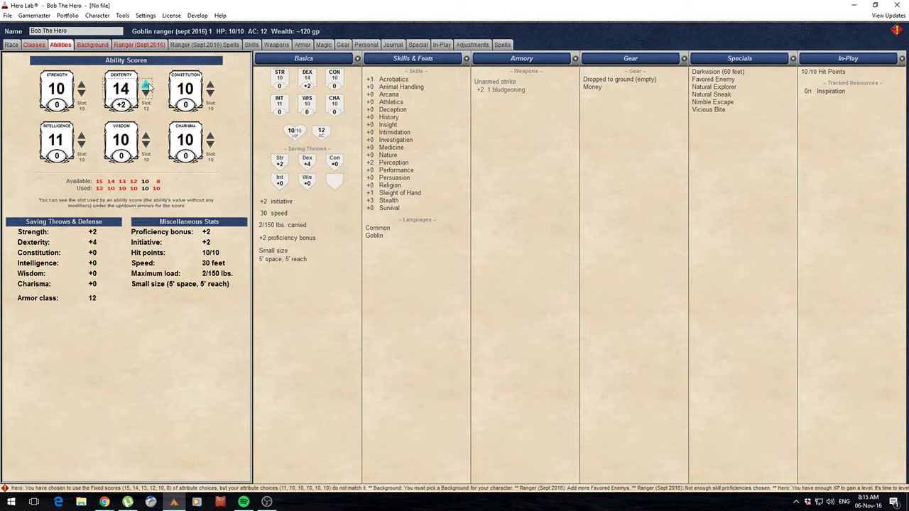
pyautogui.click(145, 83)
pyautogui.click(146, 83)
pyautogui.click(146, 83)
pyautogui.click(82, 84)
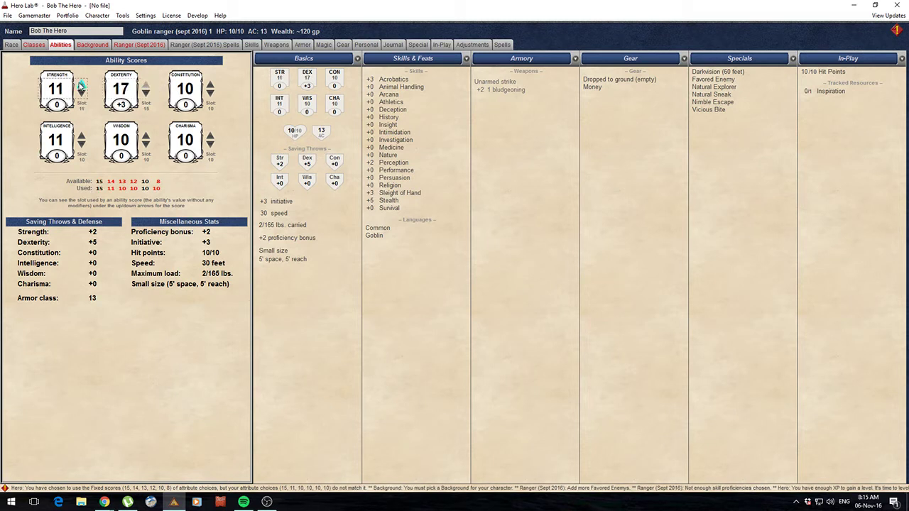
pyautogui.click(82, 85)
pyautogui.click(82, 84)
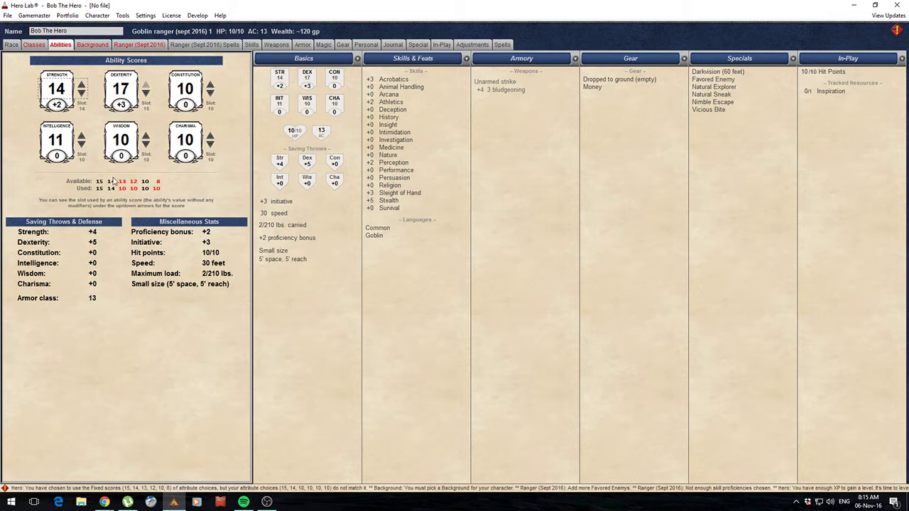
# Step: Set Constitution to 13, Intelligence to 13 and Charisma to 8 to use up the remaining fixed scores
pyautogui.click(211, 84)
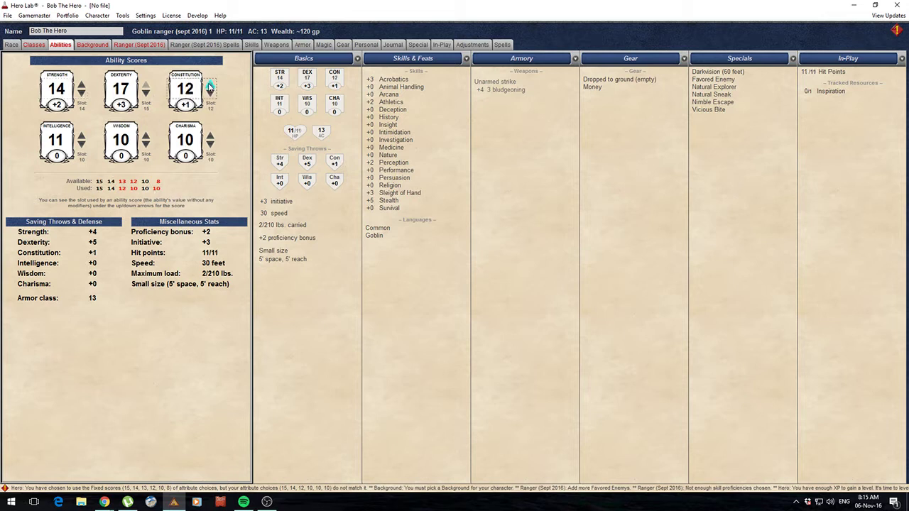
pyautogui.click(210, 85)
pyautogui.click(82, 137)
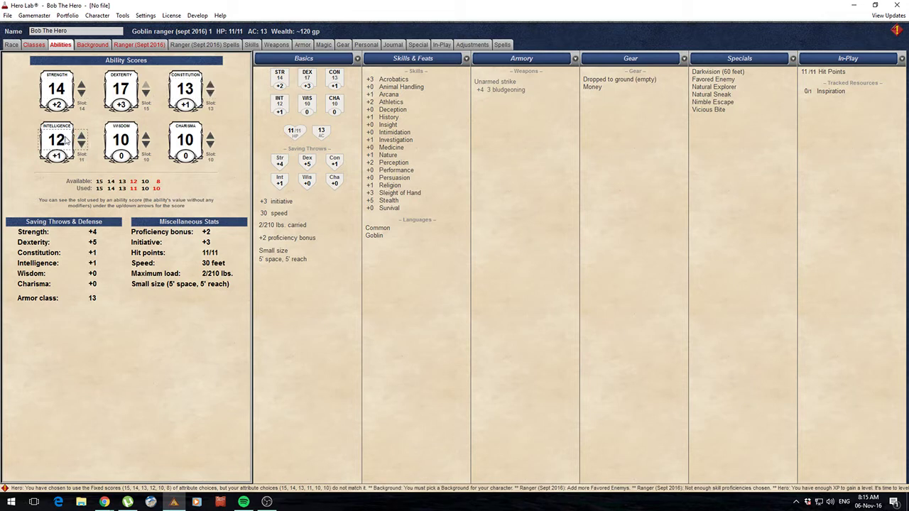
pyautogui.click(81, 137)
pyautogui.click(210, 143)
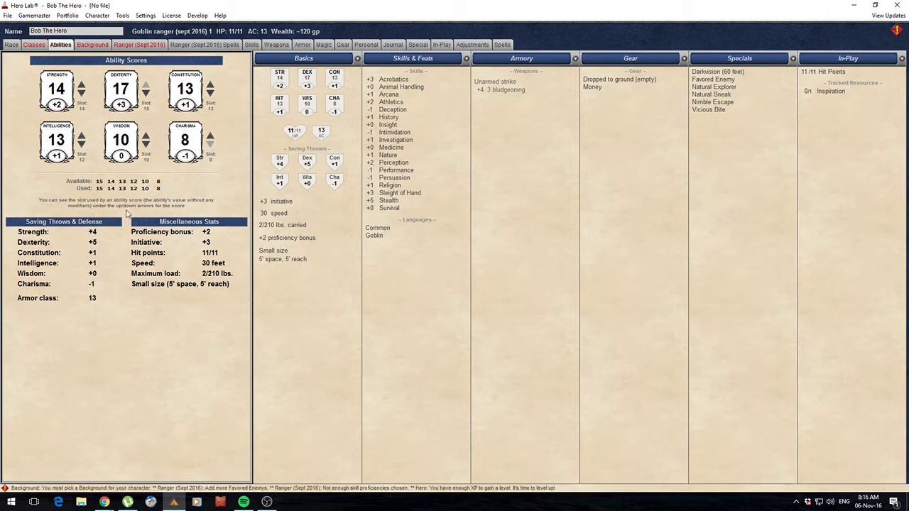
# Step: Look through the available backgrounds and choose Sailor as the hero's background
pyautogui.click(93, 45)
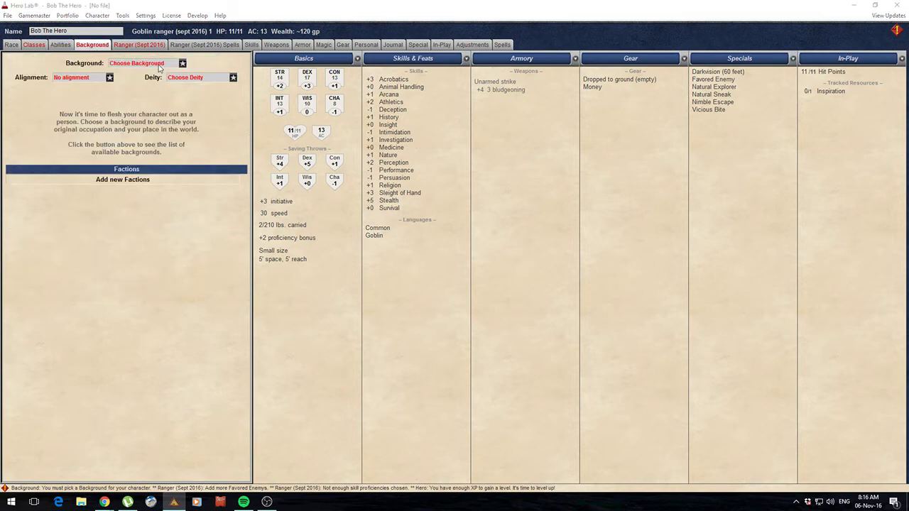
pyautogui.click(156, 64)
pyautogui.scroll(-3, 364, 219)
pyautogui.scroll(-9, 363, 218)
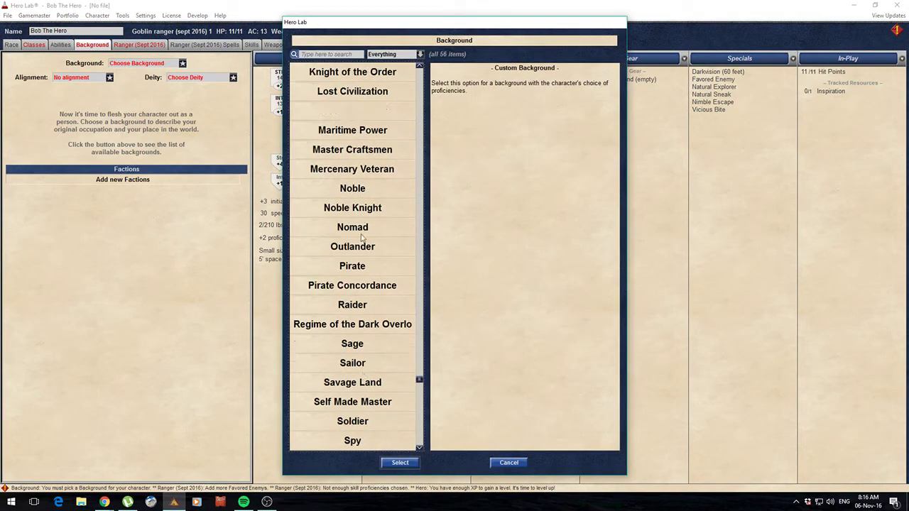
pyautogui.doubleClick(359, 232)
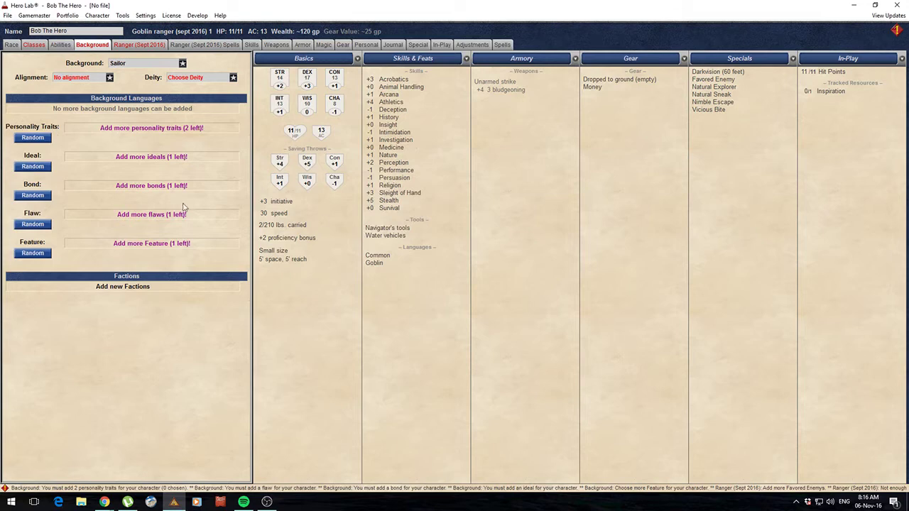
# Step: Set the hero's alignment to Neutral
pyautogui.click(79, 80)
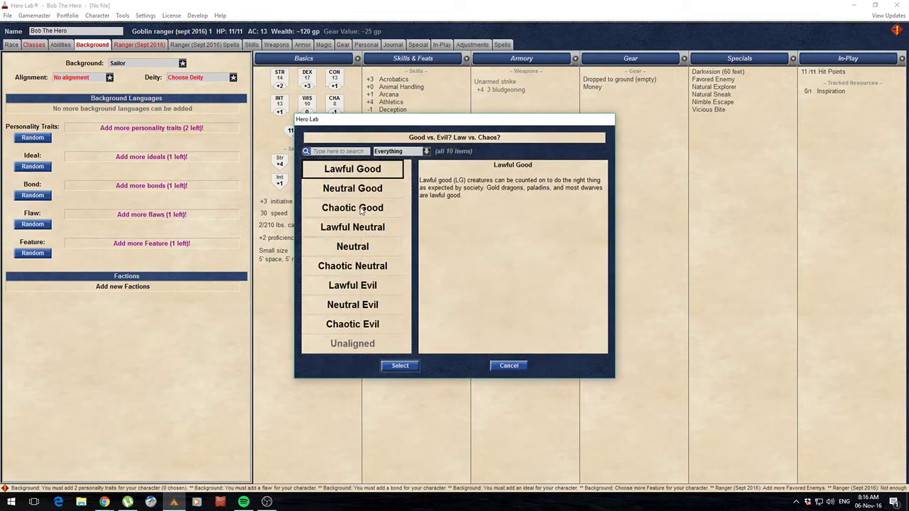
pyautogui.click(366, 248)
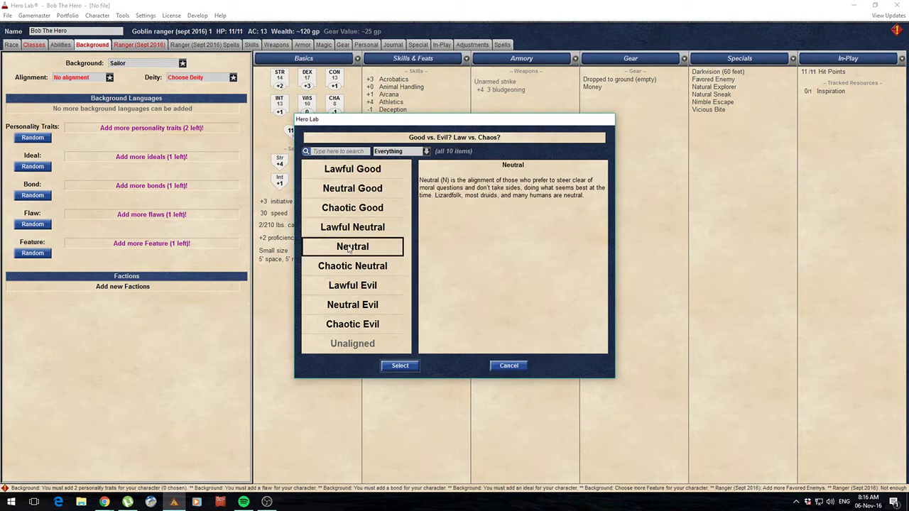
pyautogui.doubleClick(348, 248)
# Step: Browse the deities, read the descriptions of Azuth and Chauntea, and choose Deneir as the hero's deity
pyautogui.click(192, 77)
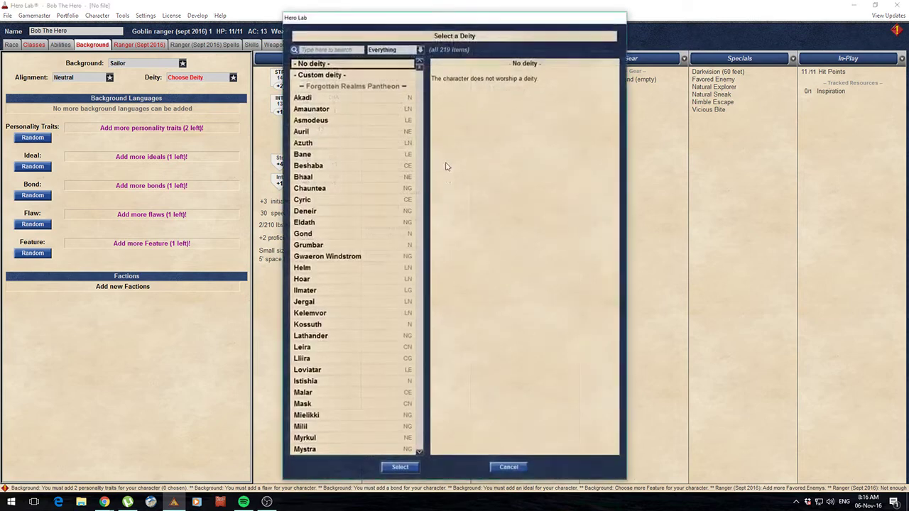
pyautogui.moveTo(420, 71); pyautogui.dragTo(438, 219)
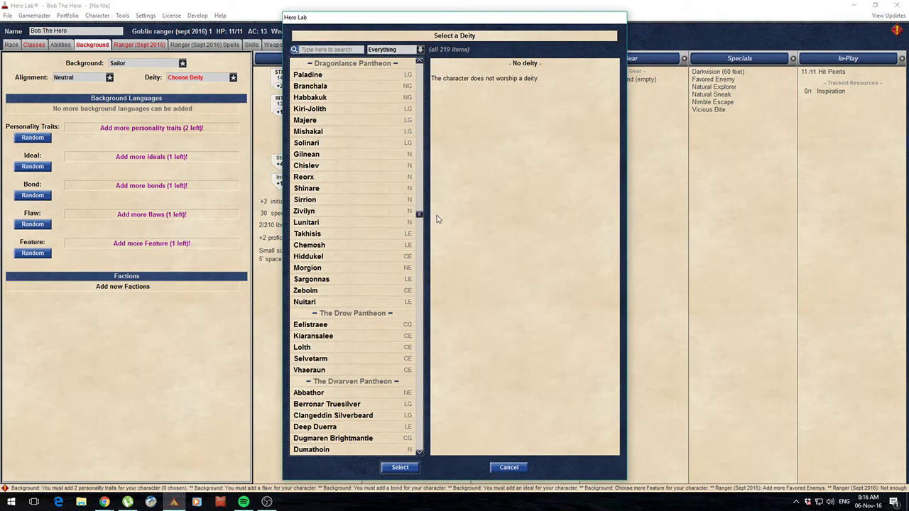
pyautogui.moveTo(430, 343); pyautogui.dragTo(420, 65)
pyautogui.click(308, 144)
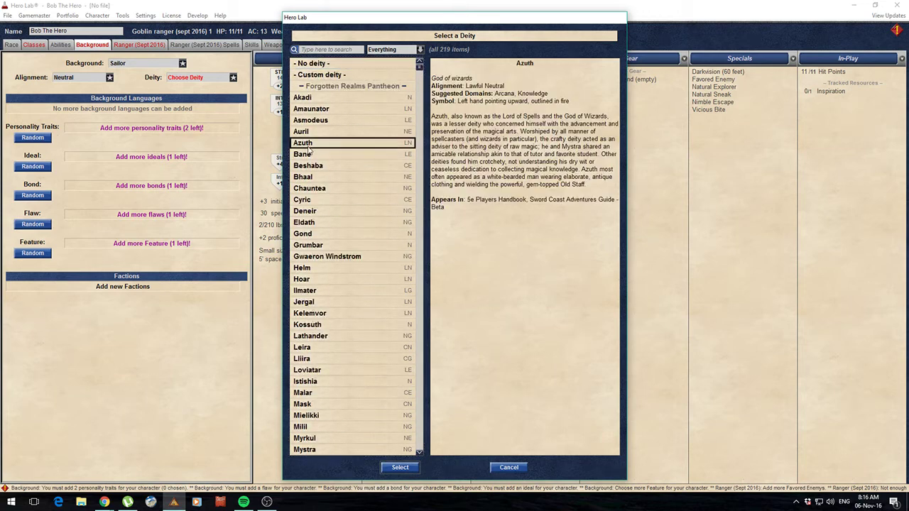
pyautogui.click(309, 187)
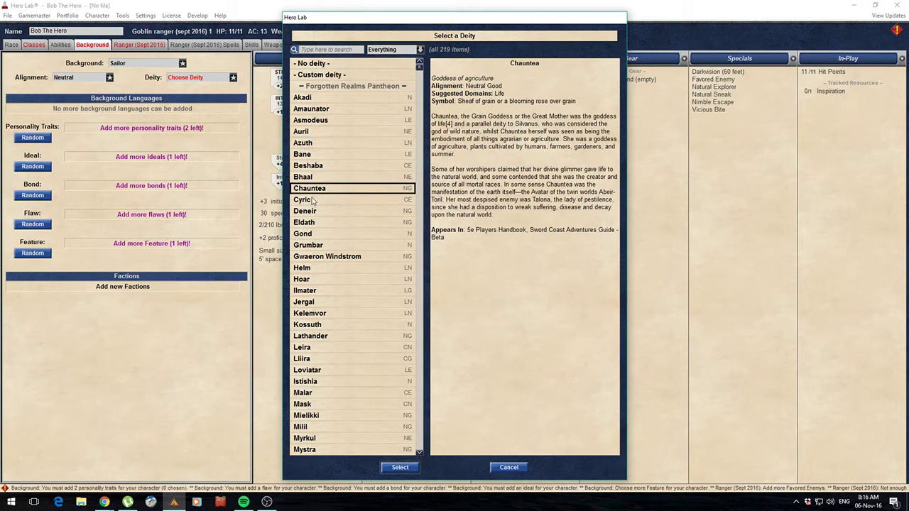
pyautogui.doubleClick(310, 211)
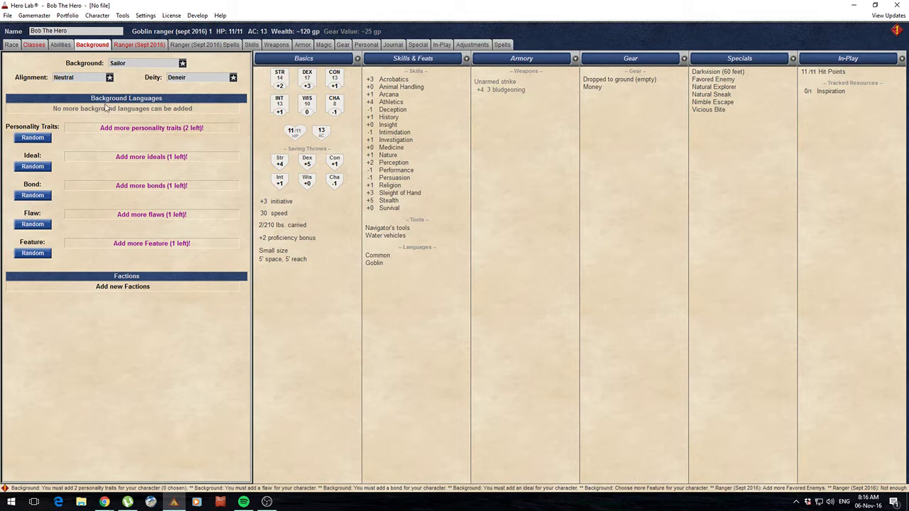
# Step: Glance over the background languages and randomly generate two personality traits, an ideal, a bond, a flaw and a feature
pyautogui.click(183, 108)
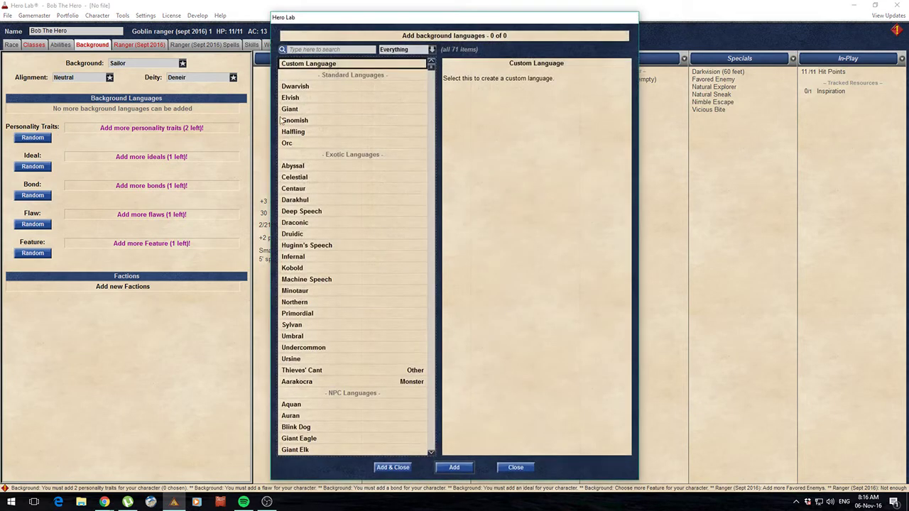
pyautogui.click(517, 470)
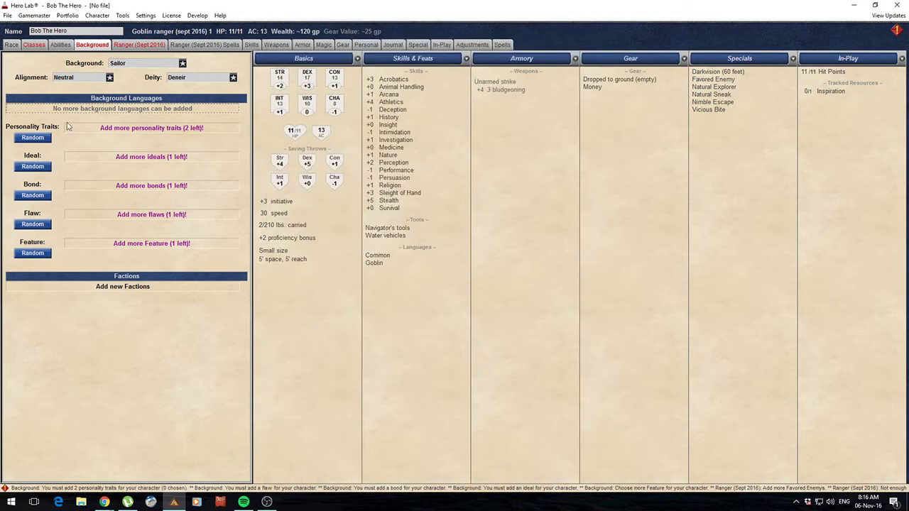
pyautogui.click(39, 139)
pyautogui.click(39, 141)
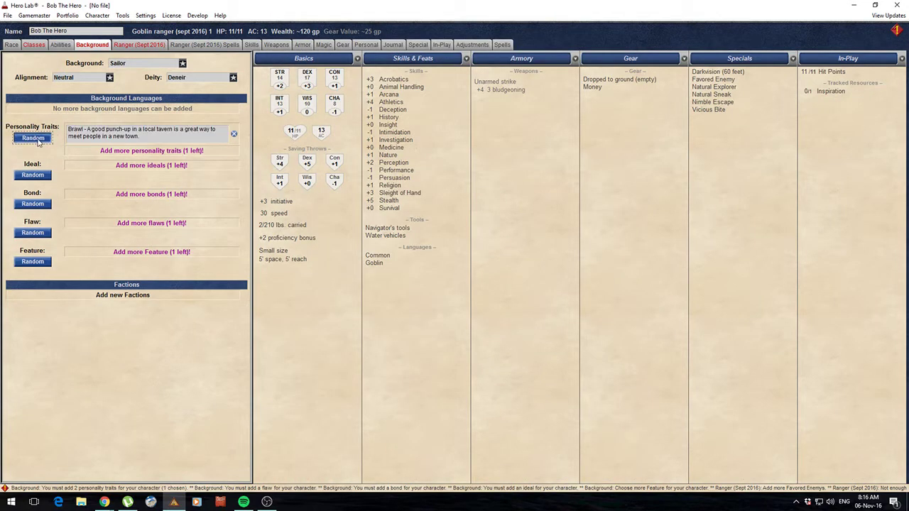
pyautogui.click(39, 199)
pyautogui.click(32, 236)
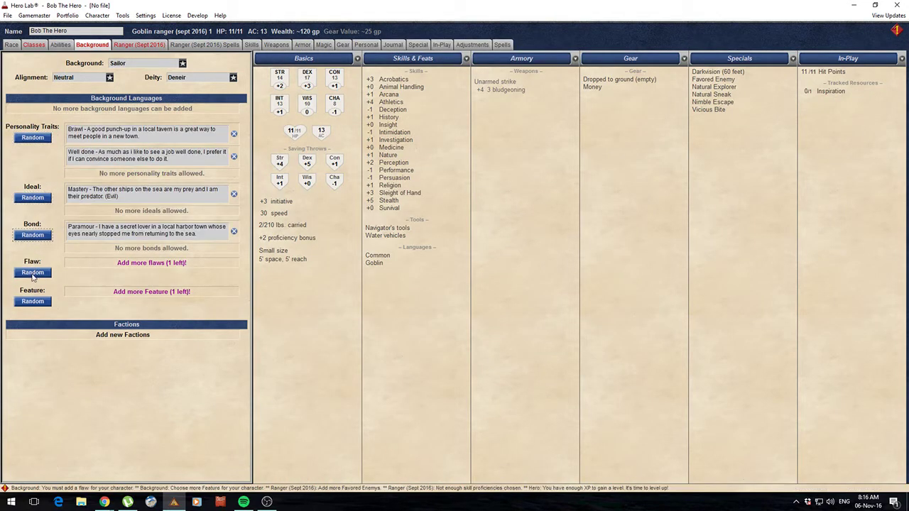
pyautogui.click(33, 275)
pyautogui.click(29, 310)
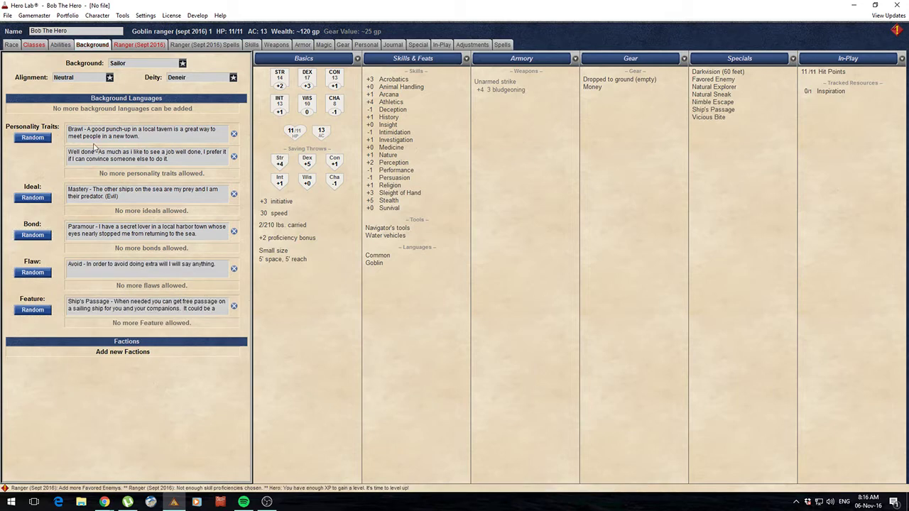
# Step: Read the Work, Sailing and I Don't Talk Much personality traits without adding any of them
pyautogui.click(135, 178)
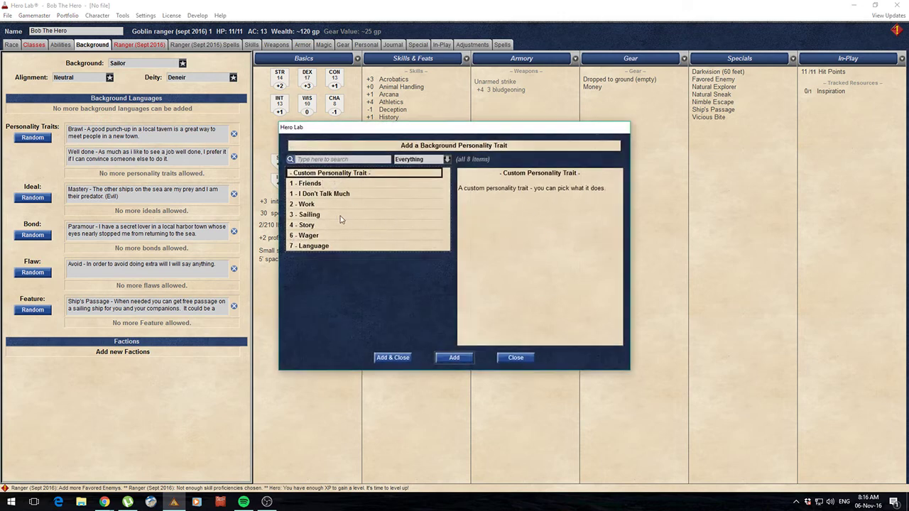
pyautogui.click(324, 205)
pyautogui.click(318, 215)
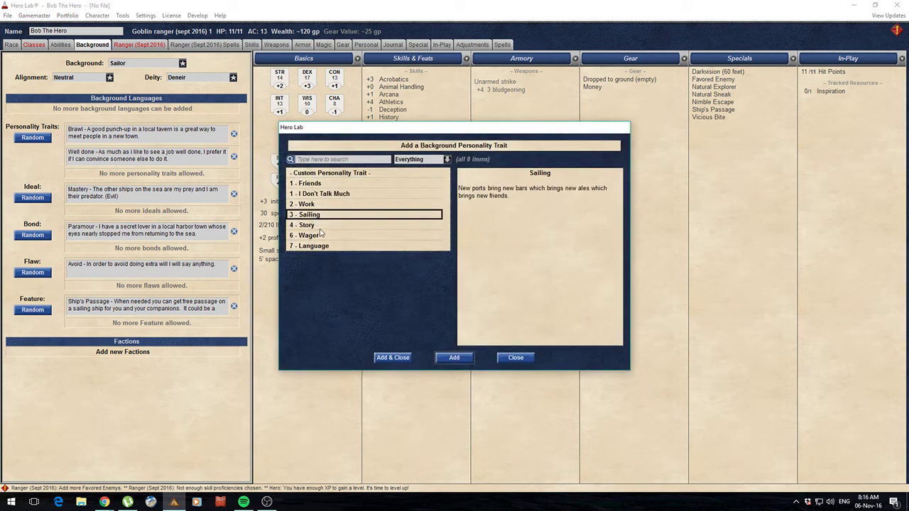
pyautogui.click(313, 194)
pyautogui.click(513, 358)
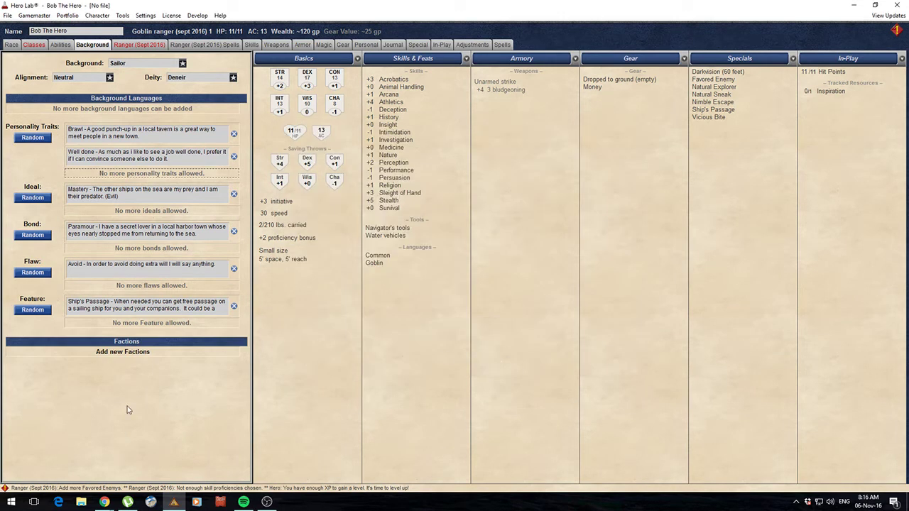
# Step: Add a custom faction named "Thieve's Guild" to the hero's background and look at its edit options
pyautogui.click(123, 352)
pyautogui.doubleClick(327, 184)
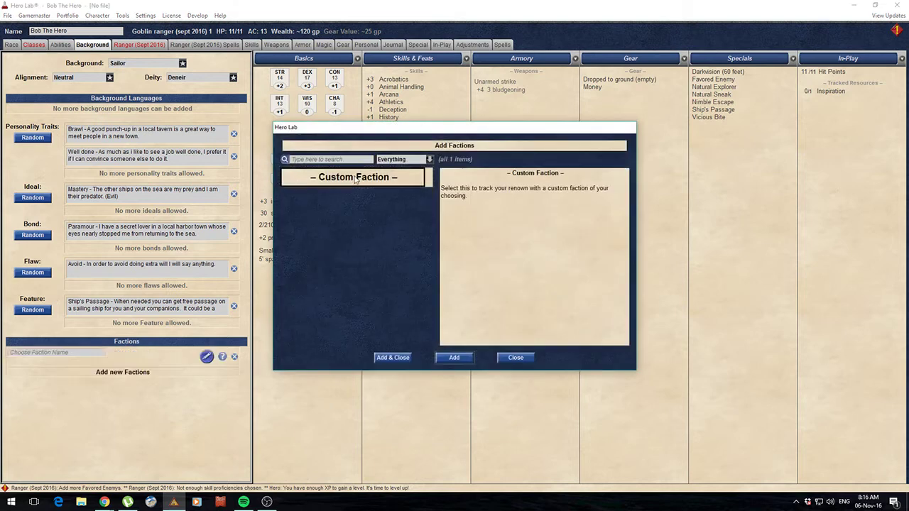
pyautogui.click(516, 357)
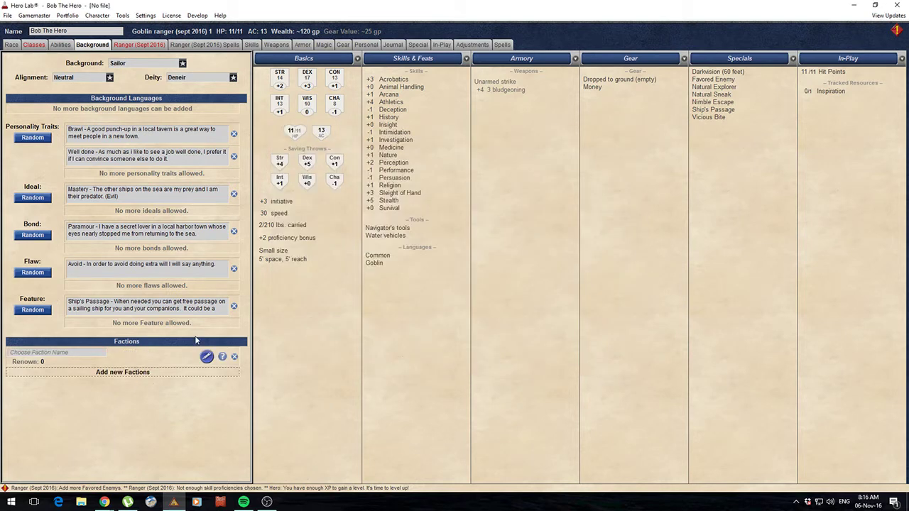
pyautogui.click(43, 353)
pyautogui.write("Thieve's Guild")
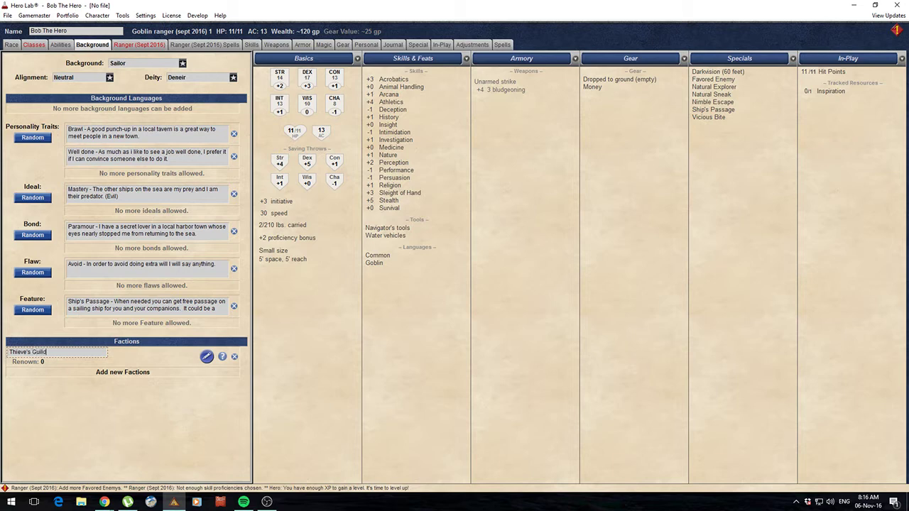
pyautogui.click(111, 419)
pyautogui.click(206, 357)
pyautogui.click(497, 327)
# Step: Add Animal Handling, Survival and Nature as the Ranger's three class skill proficiencies
pyautogui.click(141, 45)
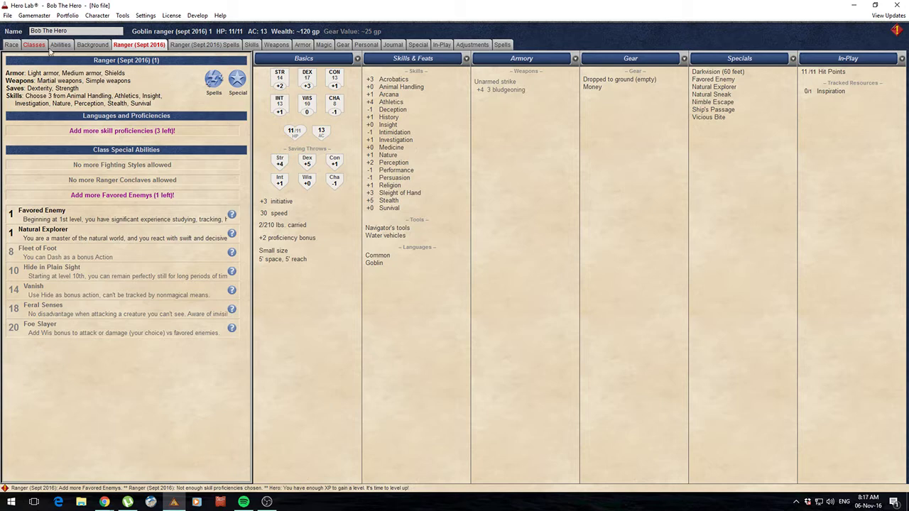
pyautogui.click(119, 132)
pyautogui.doubleClick(329, 175)
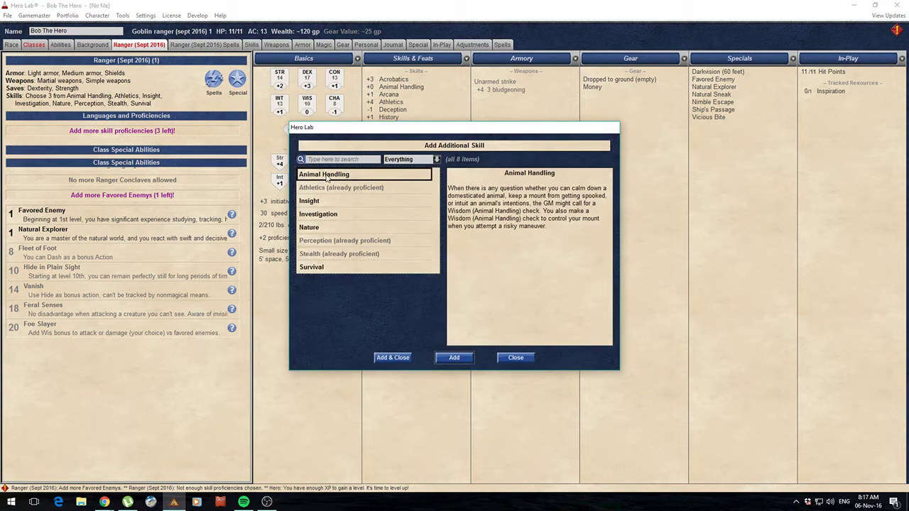
pyautogui.doubleClick(325, 255)
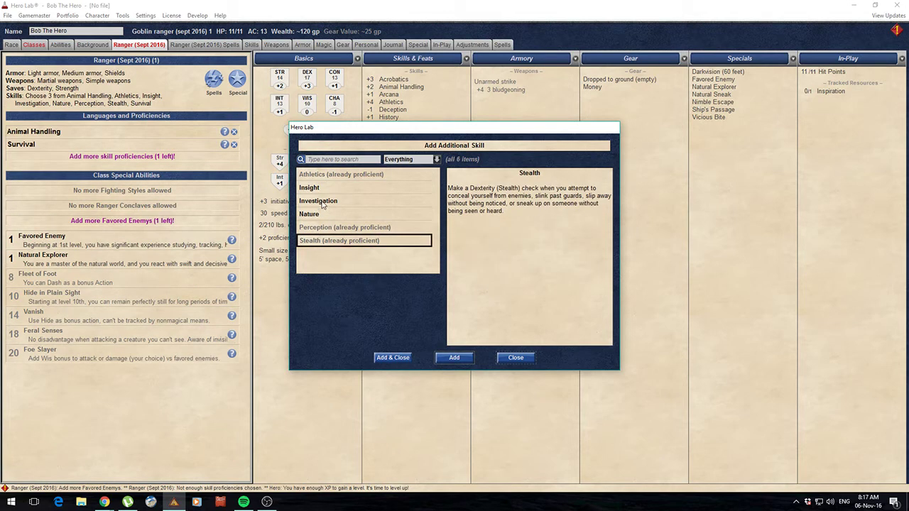
pyautogui.doubleClick(322, 214)
pyautogui.click(511, 359)
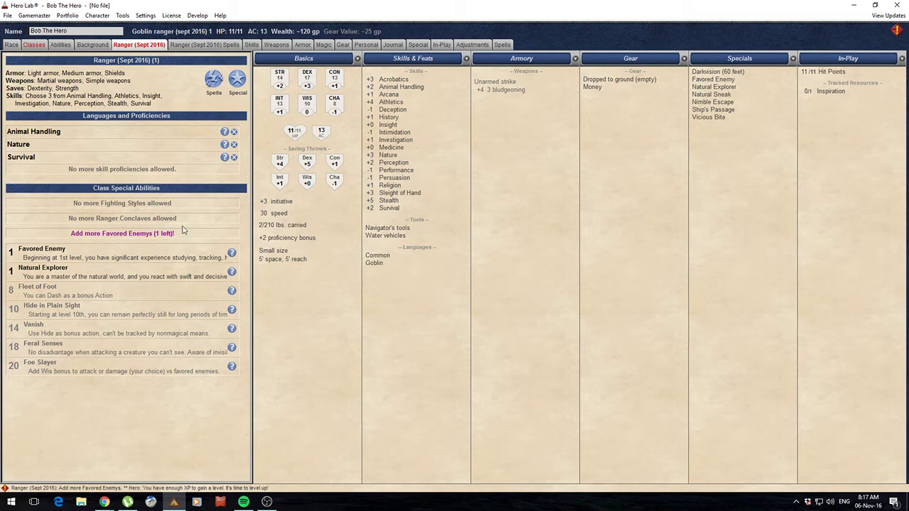
# Step: Choose Giants as the Ranger's favored enemy
pyautogui.click(126, 234)
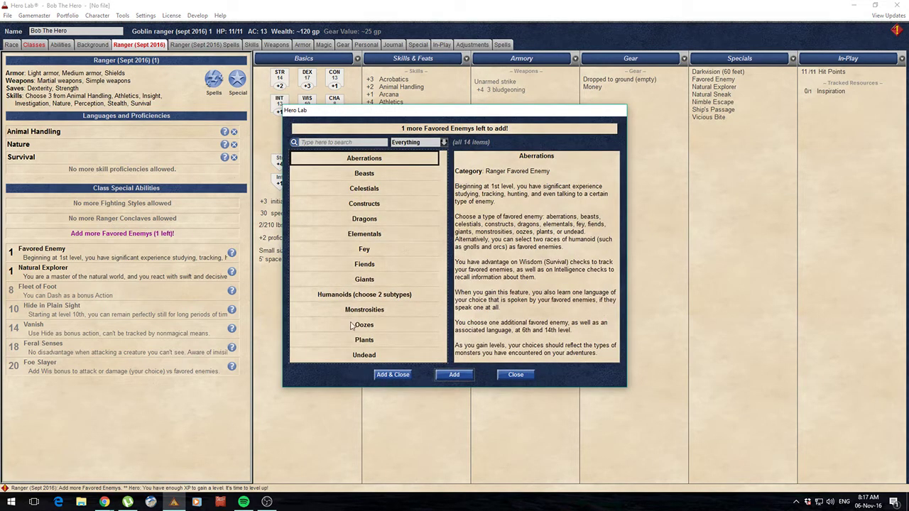
pyautogui.doubleClick(363, 281)
pyautogui.click(516, 375)
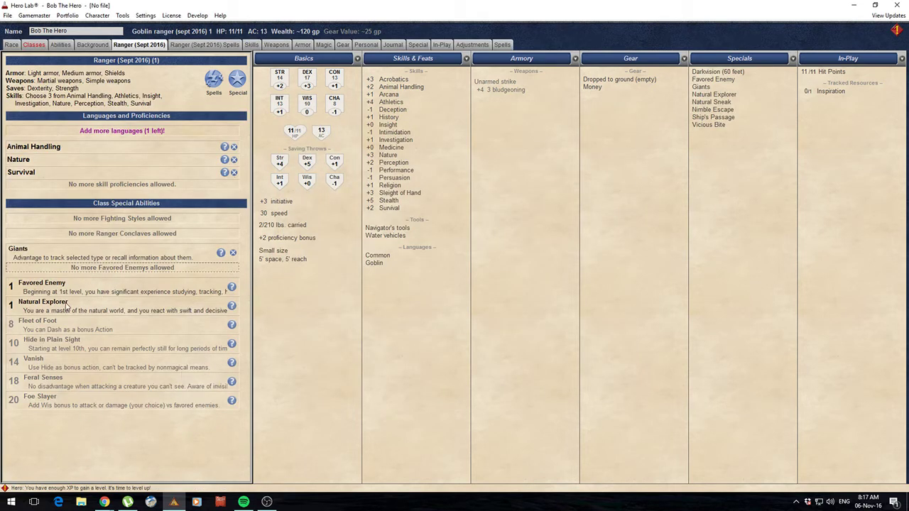
# Step: Read the Favored Enemy and Natural Explorer descriptions and add Giant as the Ranger's extra language
pyautogui.moveTo(234, 289)
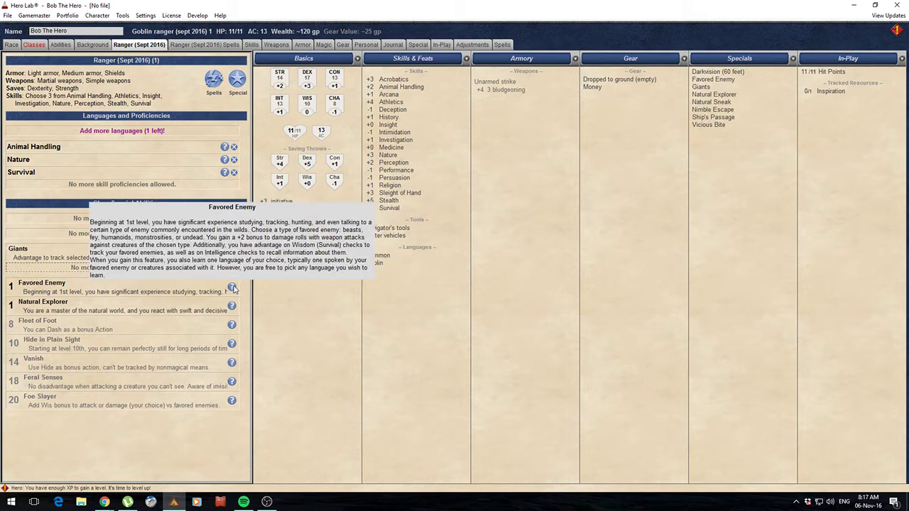
pyautogui.moveTo(234, 310)
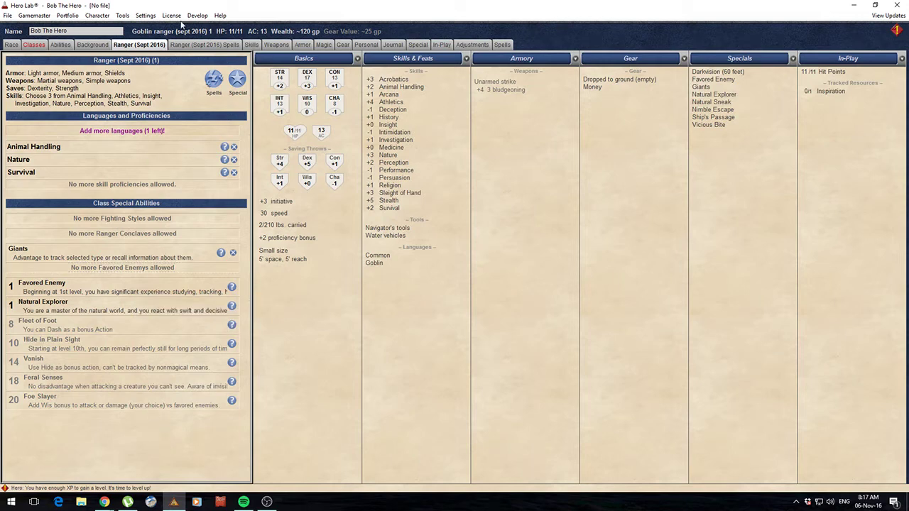
pyautogui.click(115, 132)
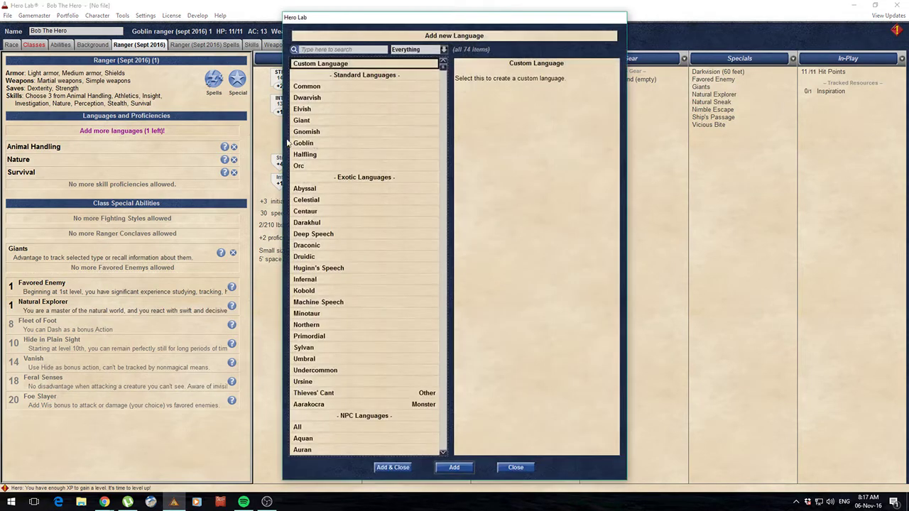
pyautogui.doubleClick(304, 119)
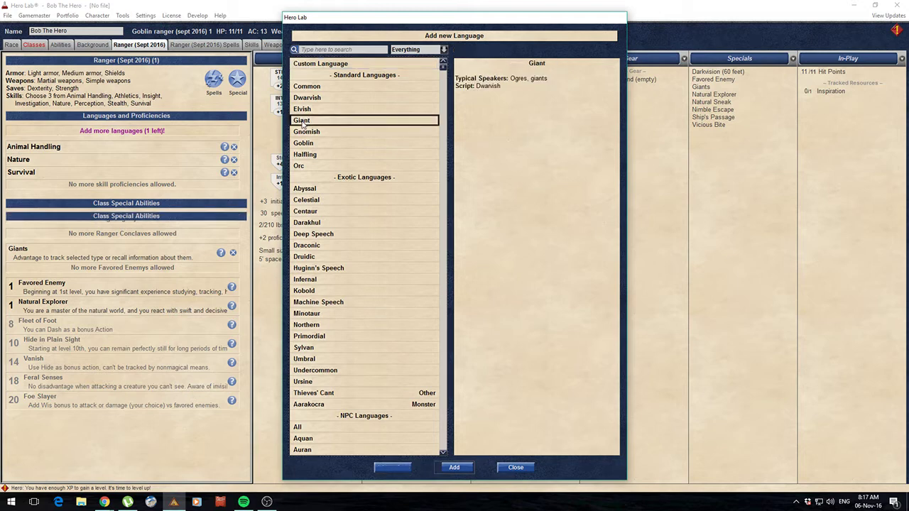
pyautogui.click(517, 467)
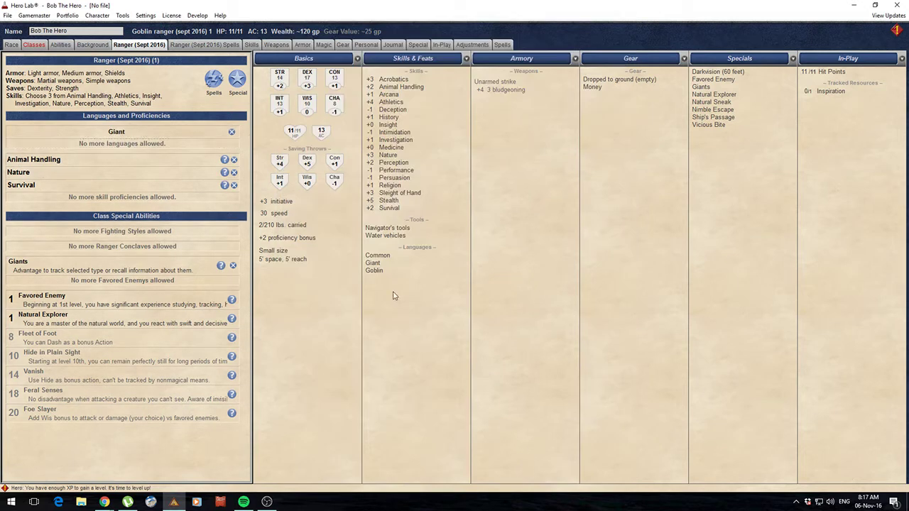
# Step: Check the Ranger's spells, the hero's validation details and the skills overview
pyautogui.click(200, 46)
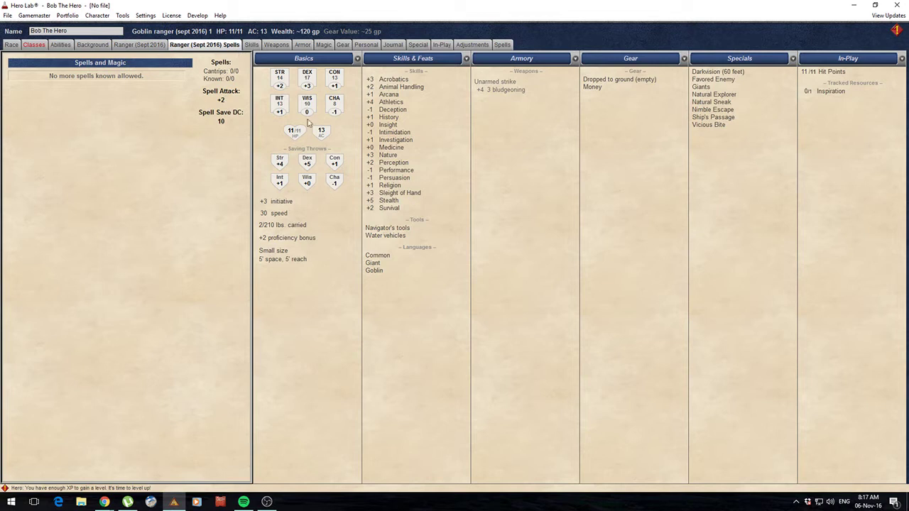
pyautogui.click(896, 30)
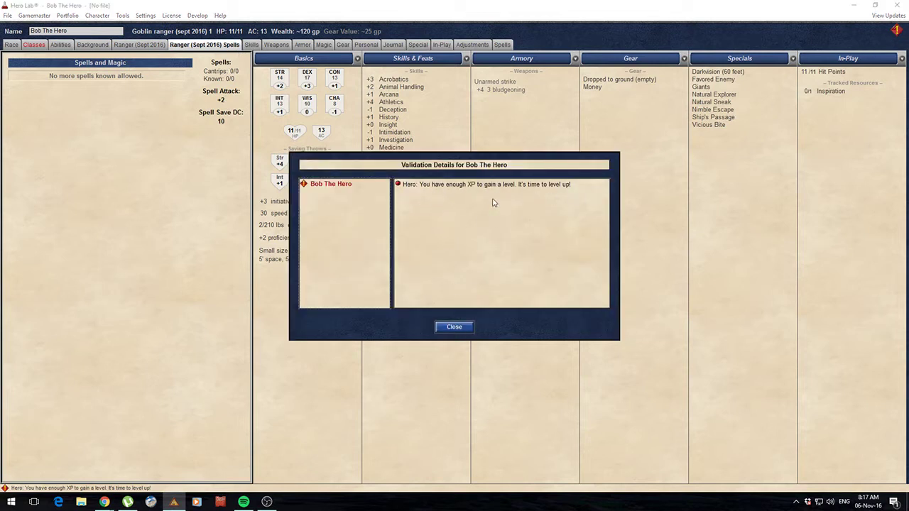
pyautogui.click(463, 326)
pyautogui.click(449, 328)
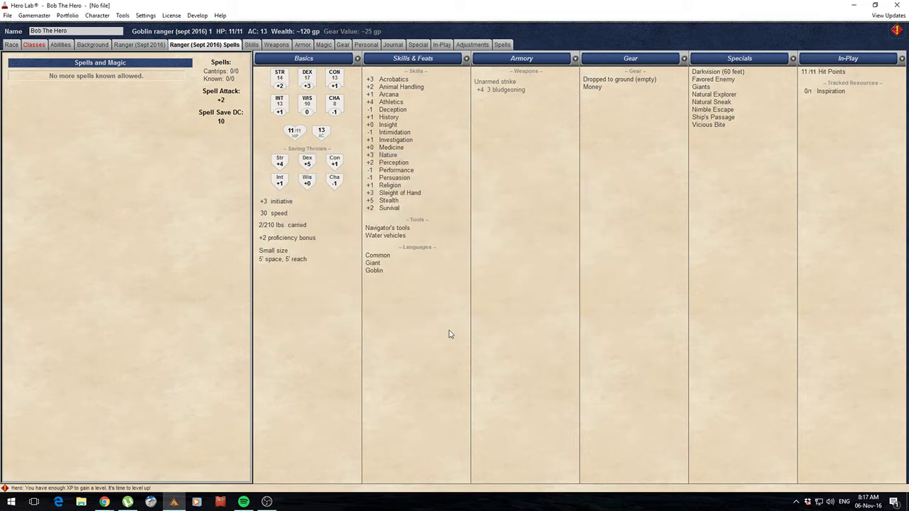
pyautogui.click(251, 44)
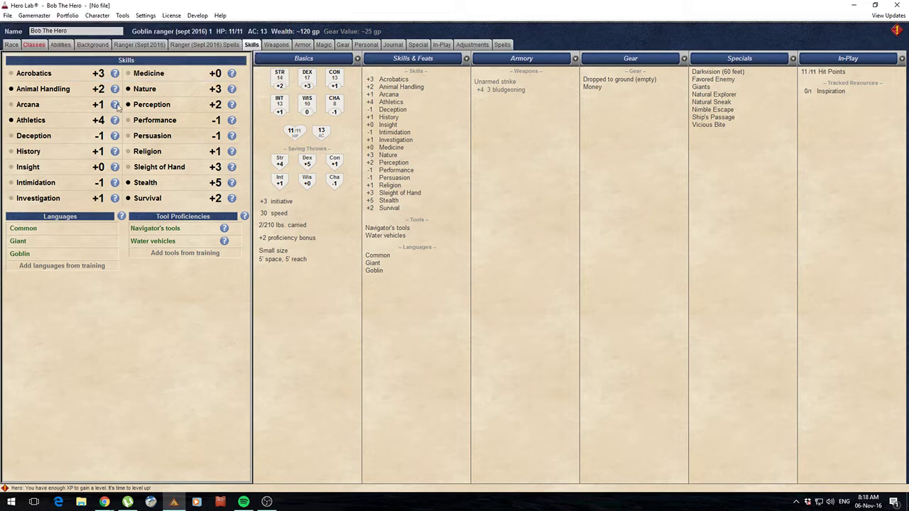
pyautogui.moveTo(117, 107)
# Step: Find the shortsword in the weapon list and add two of them, making the second one free
pyautogui.click(277, 44)
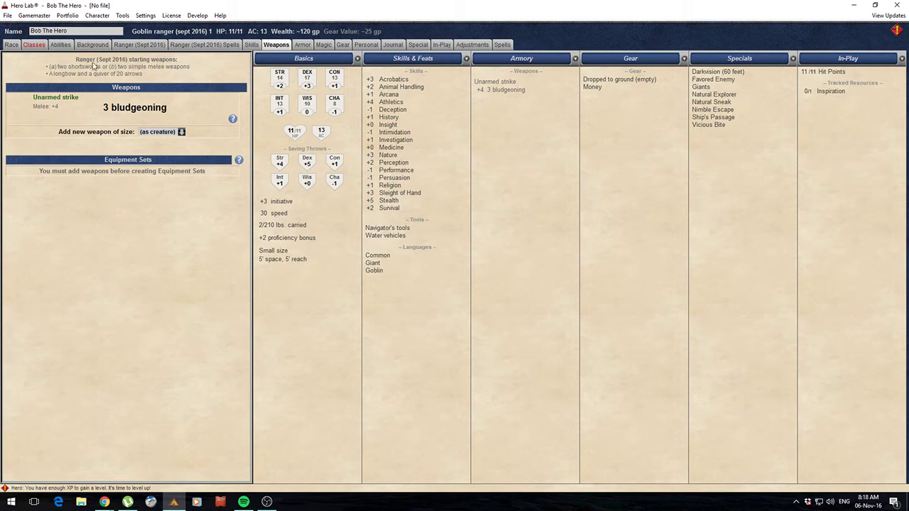
pyautogui.click(110, 139)
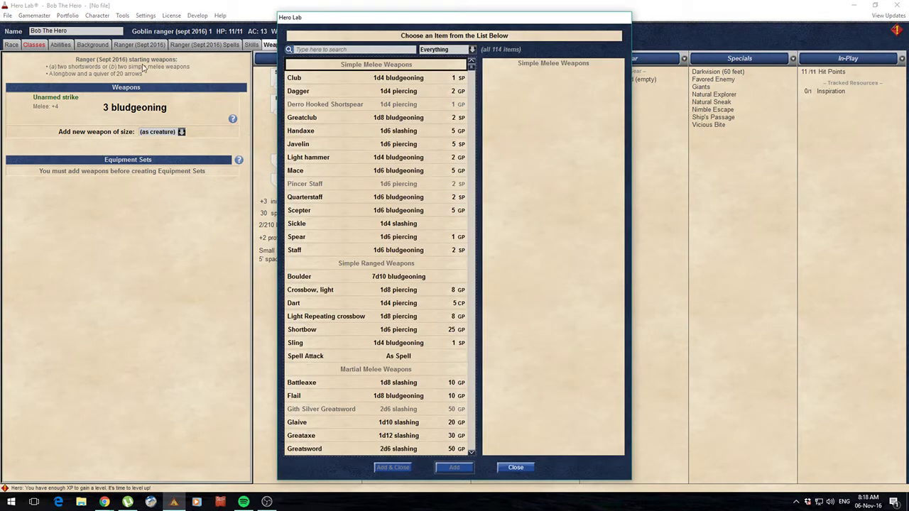
pyautogui.click(351, 49)
pyautogui.write('short')
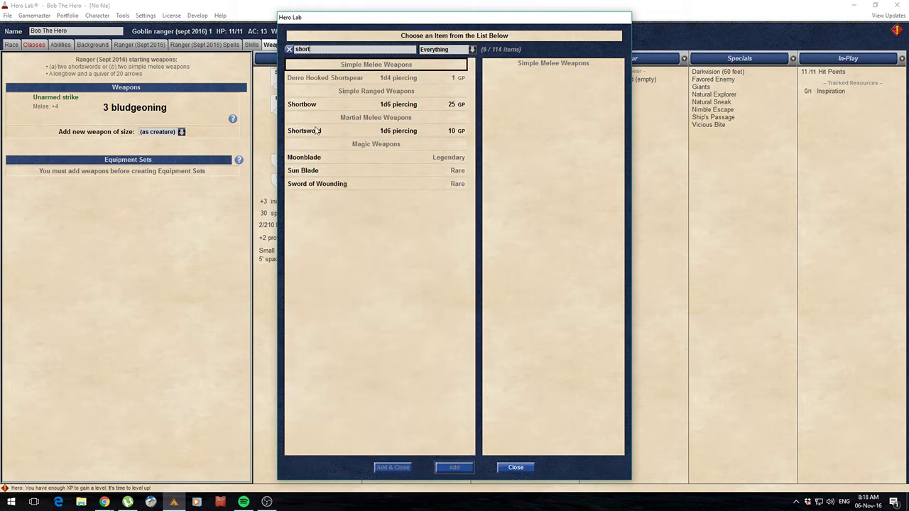
pyautogui.doubleClick(317, 130)
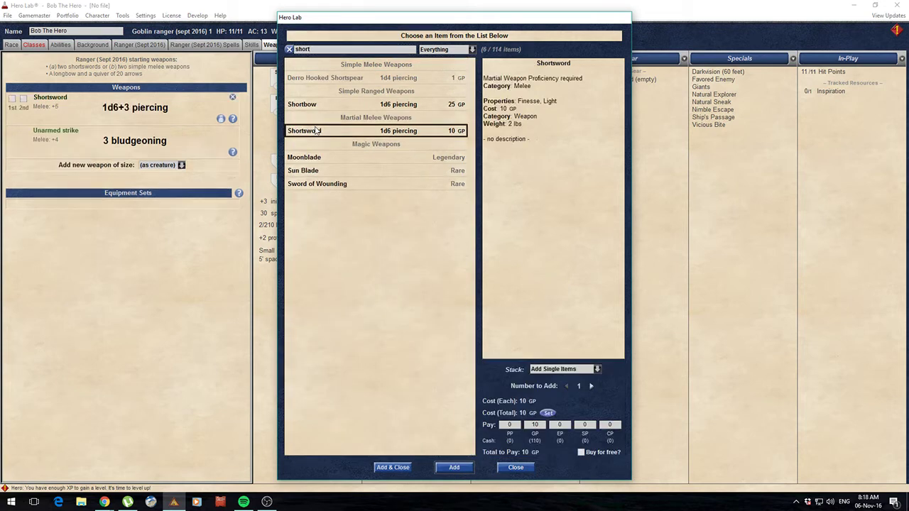
pyautogui.click(582, 452)
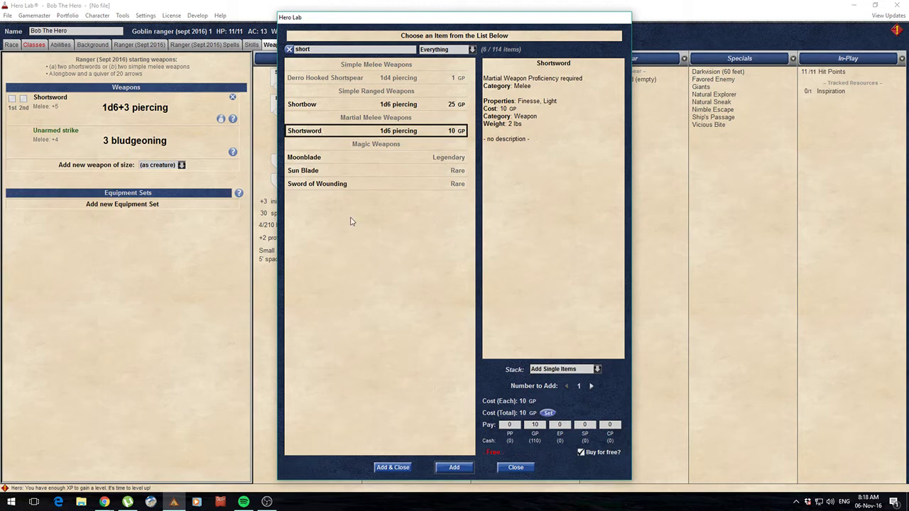
pyautogui.doubleClick(337, 135)
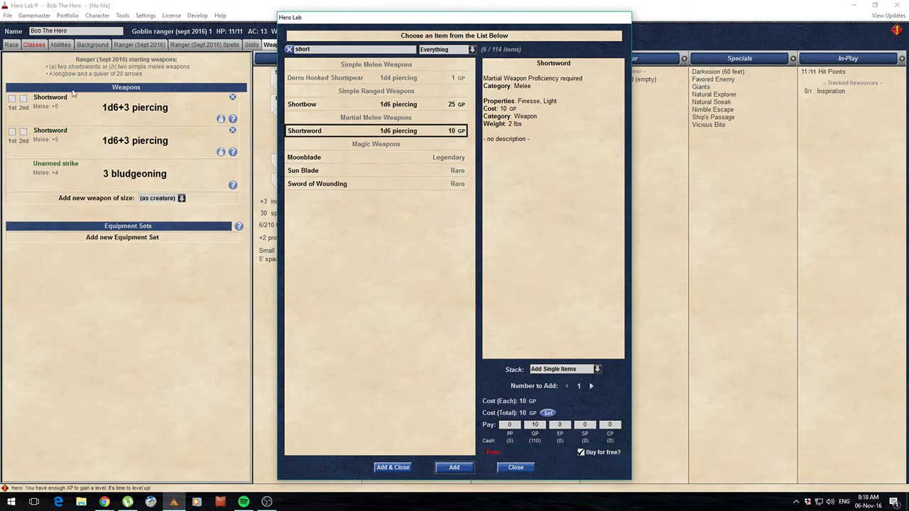
# Step: Add a free longbow to the hero's weapons and search the weapon list for a quiver
pyautogui.click(334, 49)
pyautogui.write('long')
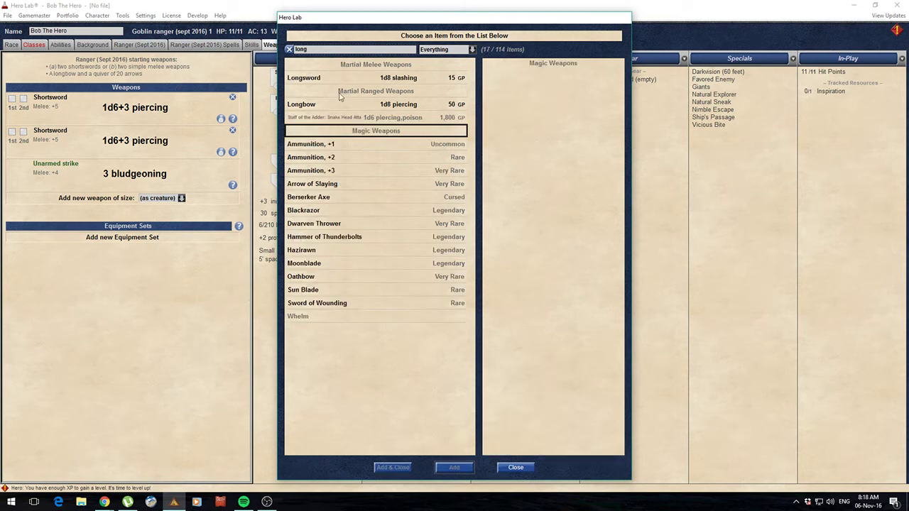
pyautogui.doubleClick(324, 105)
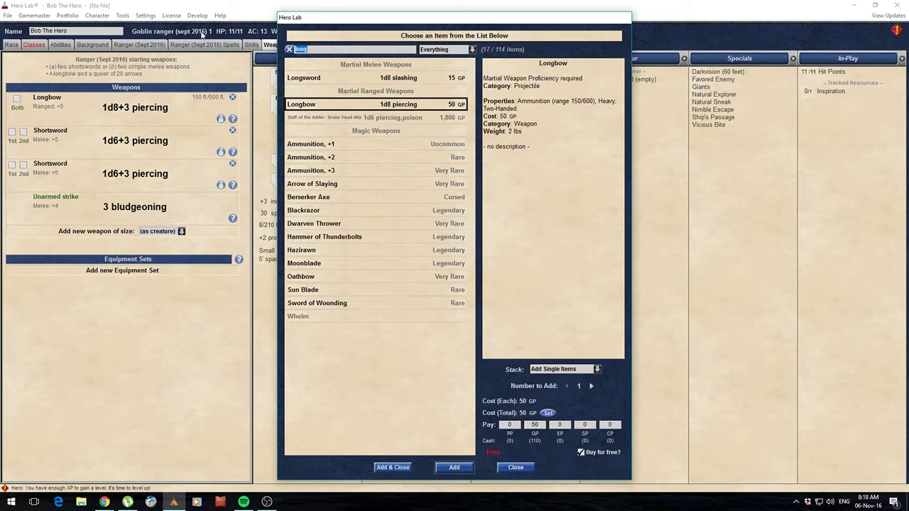
pyautogui.write('quiver')
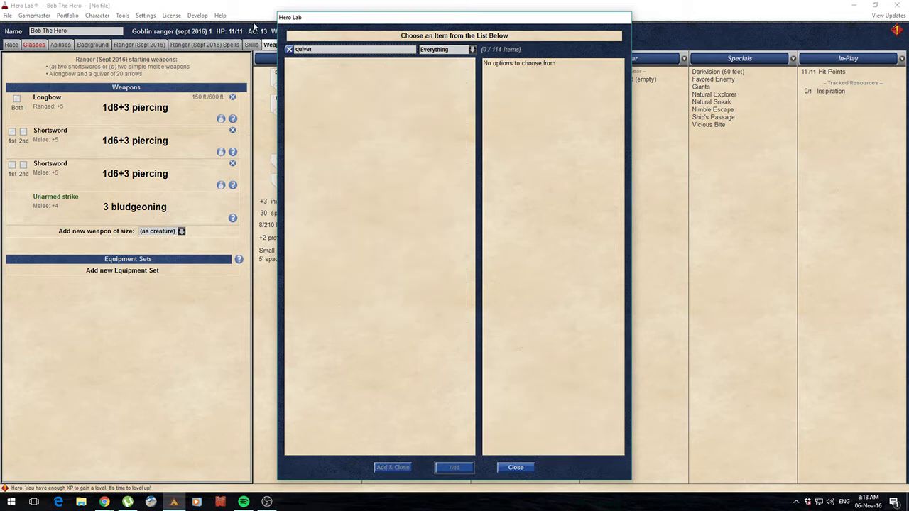
pyautogui.click(516, 468)
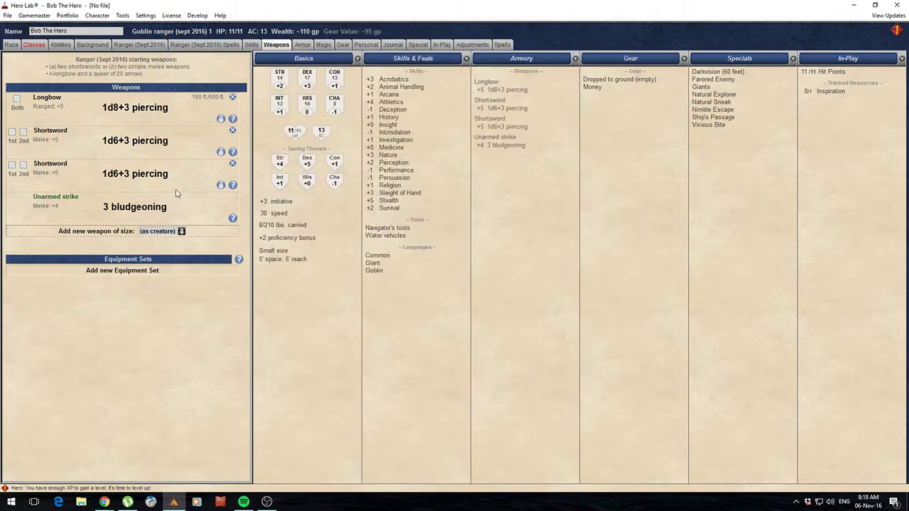
# Step: Try equipping the longbow and a shortsword in both hands, unequip them, and open a new equipment set without keeping it
pyautogui.click(16, 99)
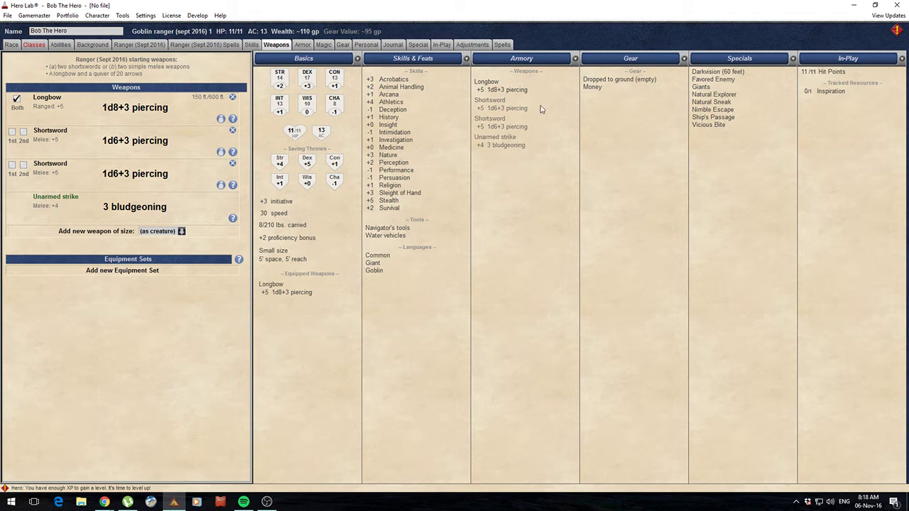
pyautogui.click(16, 98)
pyautogui.click(12, 132)
pyautogui.click(23, 132)
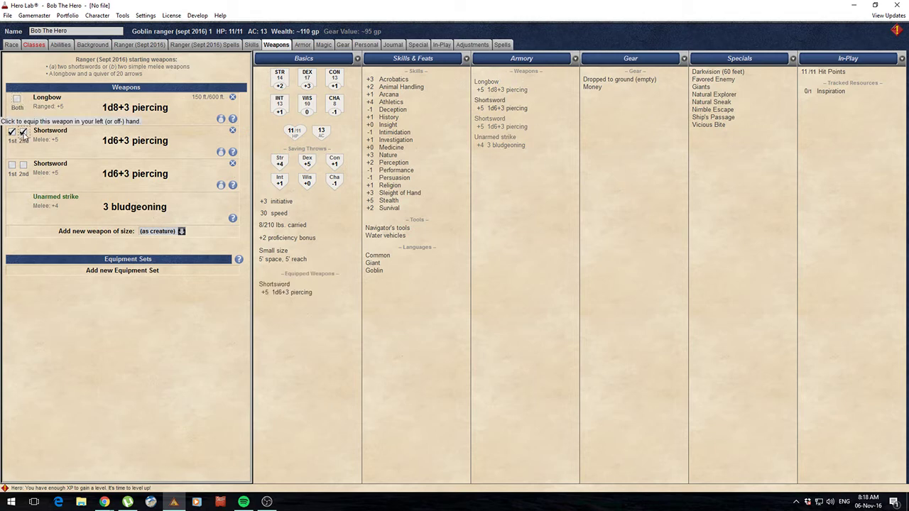
pyautogui.click(23, 133)
pyautogui.click(23, 133)
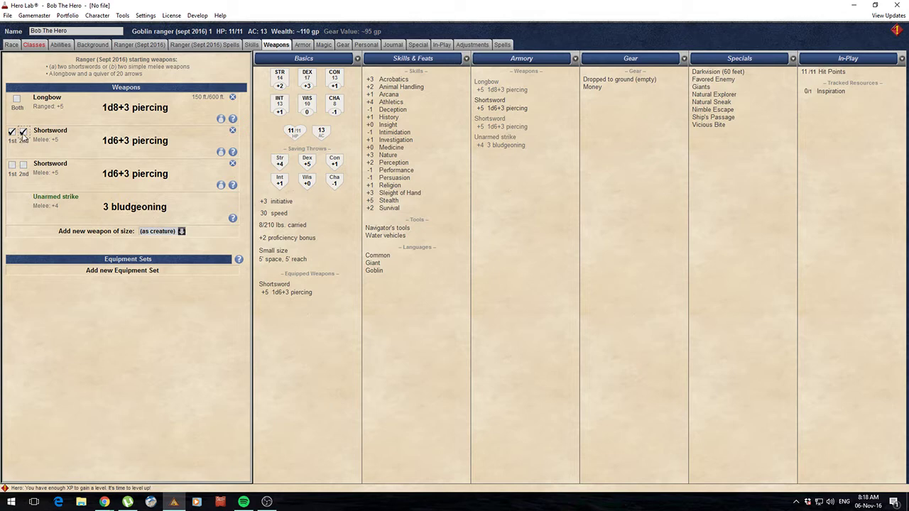
pyautogui.click(11, 133)
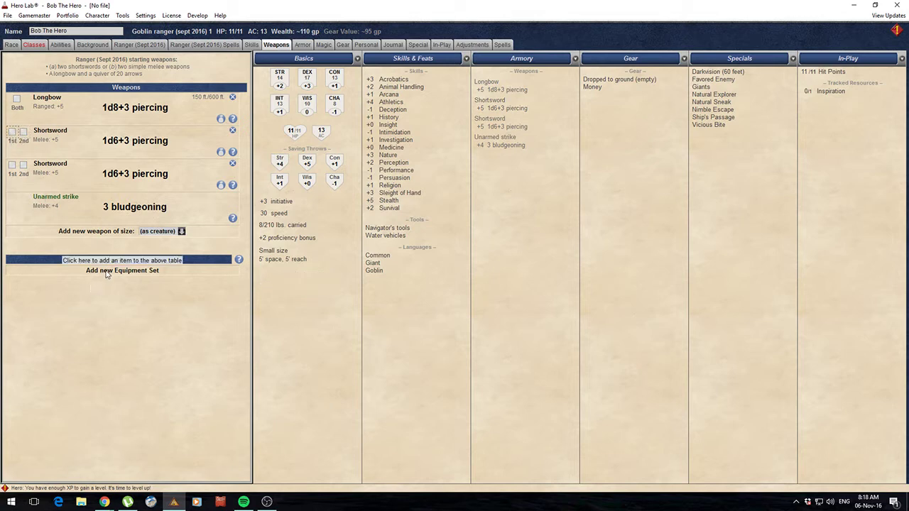
pyautogui.click(107, 272)
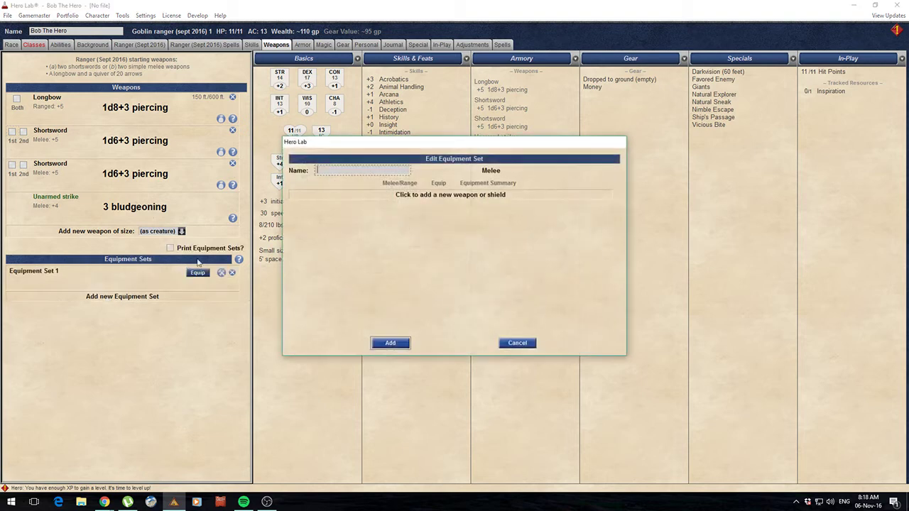
pyautogui.click(518, 344)
# Step: Add a free longsword from the martial melee weapons to the hero's weapons
pyautogui.click(78, 231)
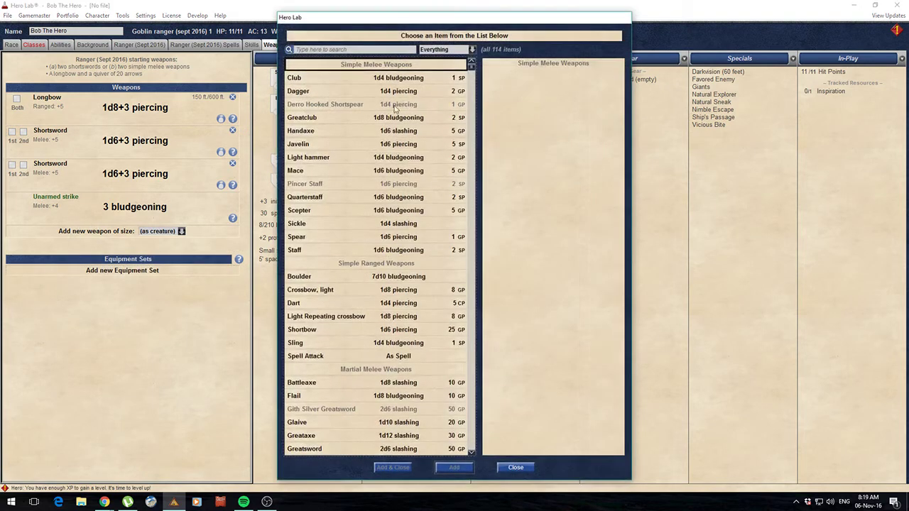
pyautogui.scroll(-4, 355, 170)
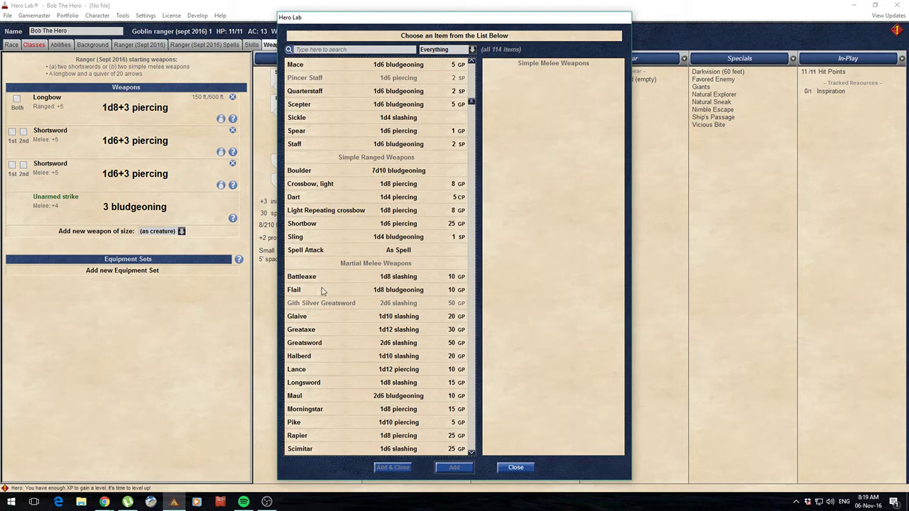
pyautogui.scroll(-4, 321, 291)
pyautogui.click(318, 277)
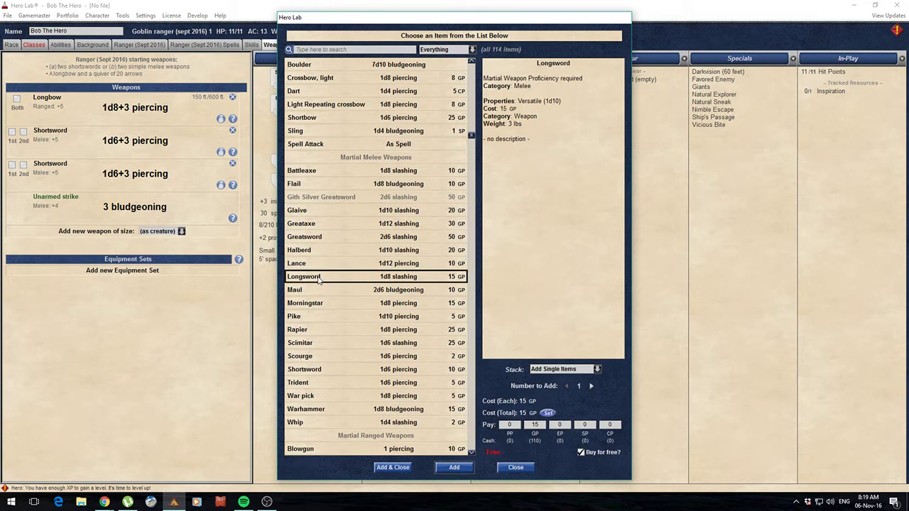
pyautogui.doubleClick(319, 278)
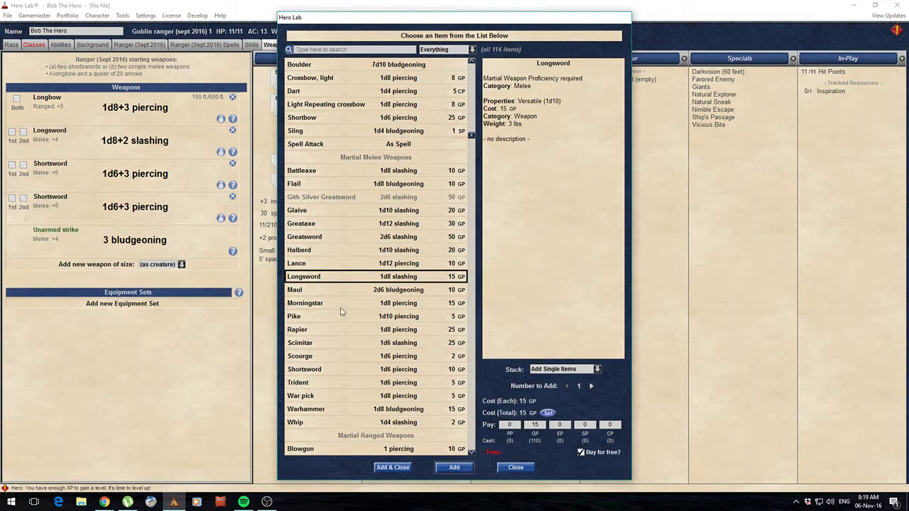
pyautogui.click(514, 468)
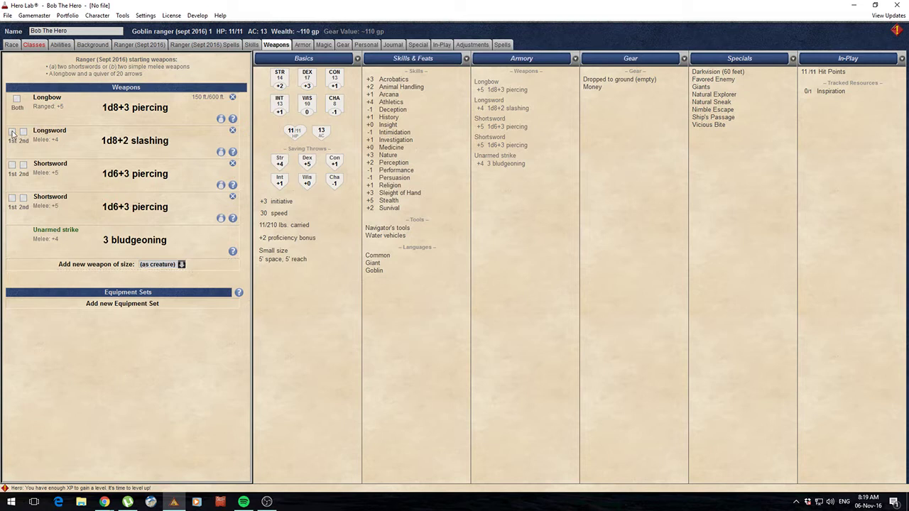
# Step: Equip the longsword in both hands and check the available sizes for new weapons without changing the size
pyautogui.click(11, 132)
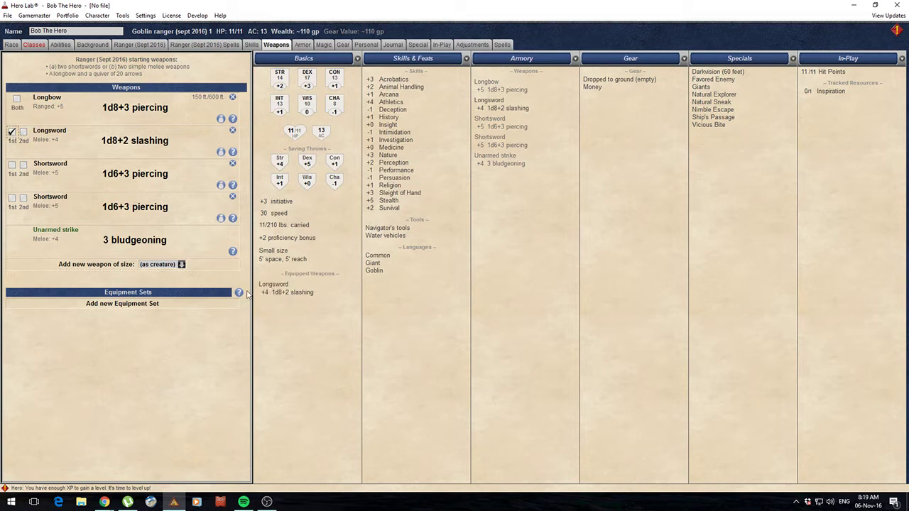
pyautogui.click(23, 131)
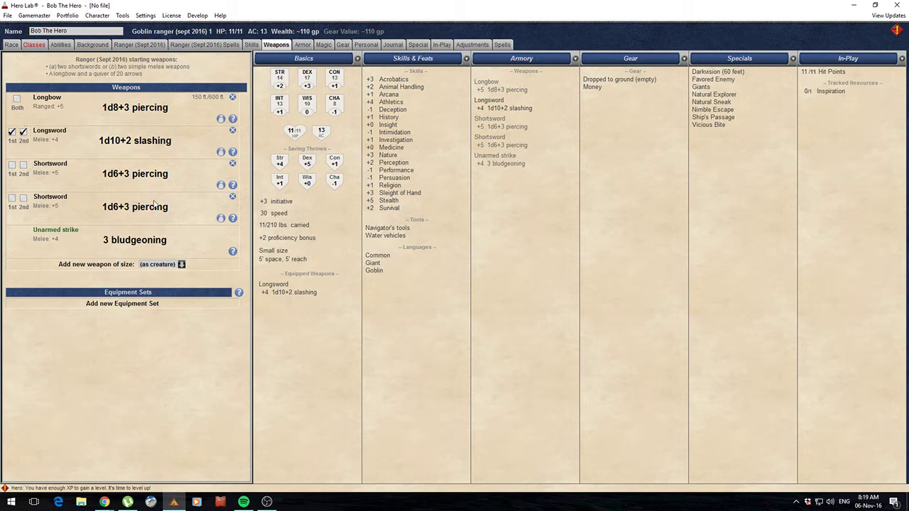
pyautogui.click(180, 264)
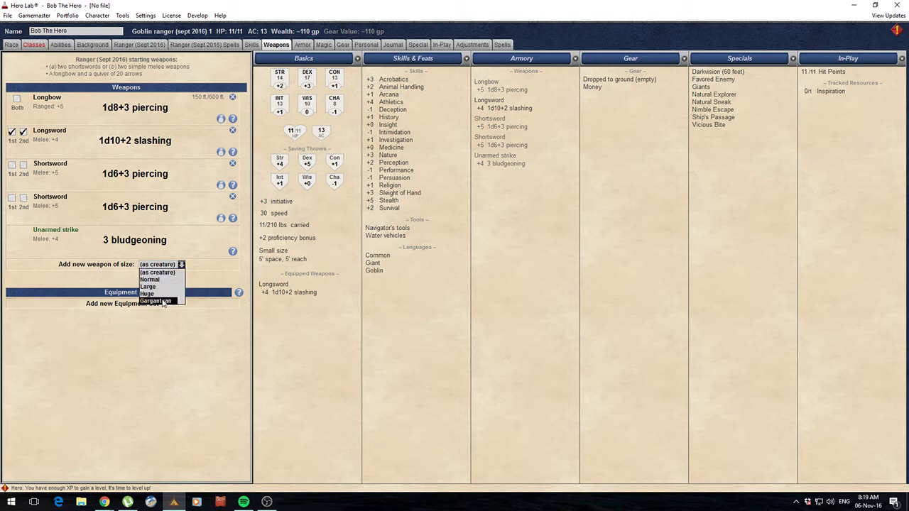
pyautogui.click(167, 362)
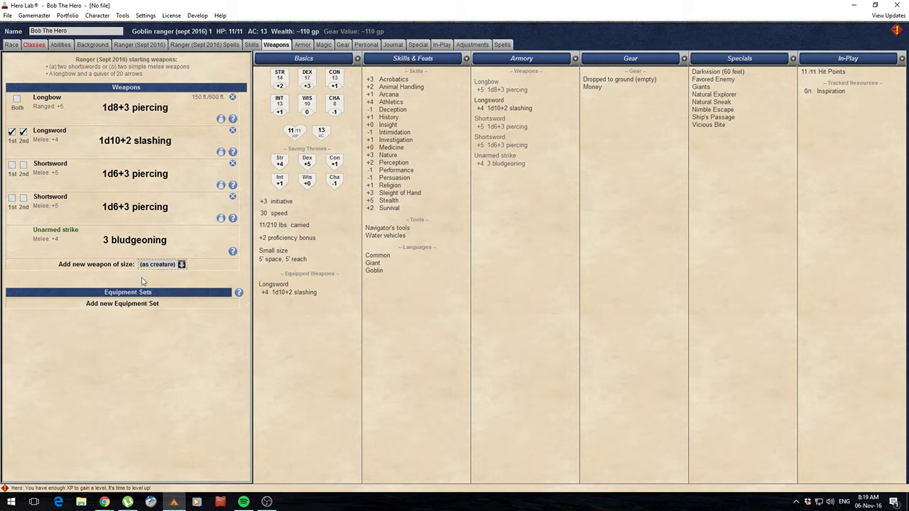
# Step: Add Leather light armor to the hero's armor and equip it
pyautogui.click(302, 45)
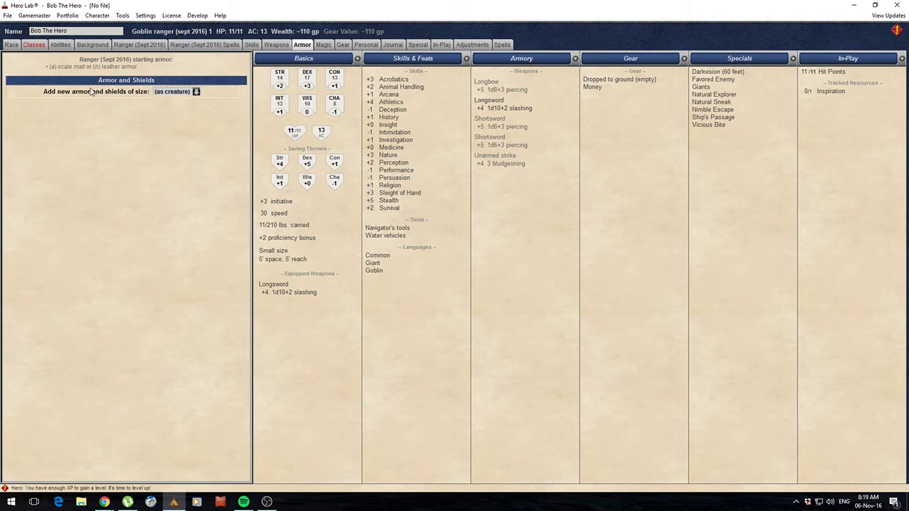
pyautogui.click(94, 92)
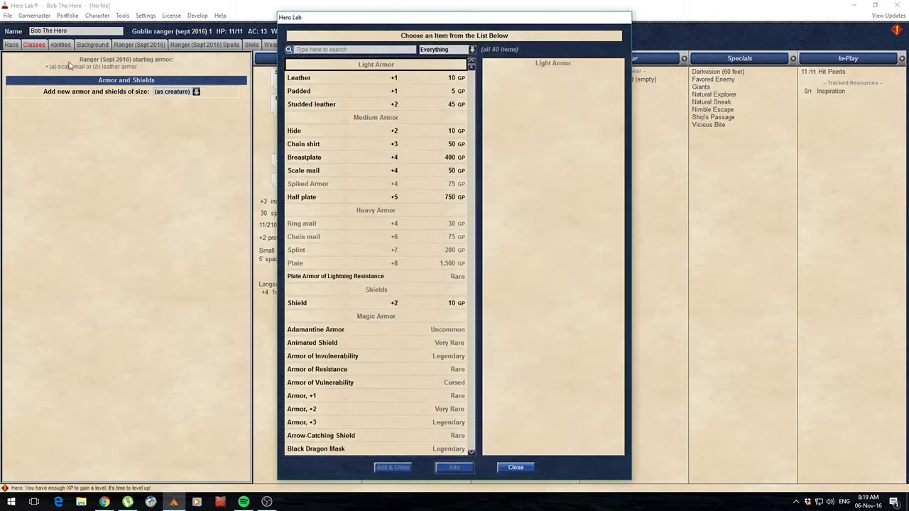
pyautogui.doubleClick(307, 78)
pyautogui.click(515, 467)
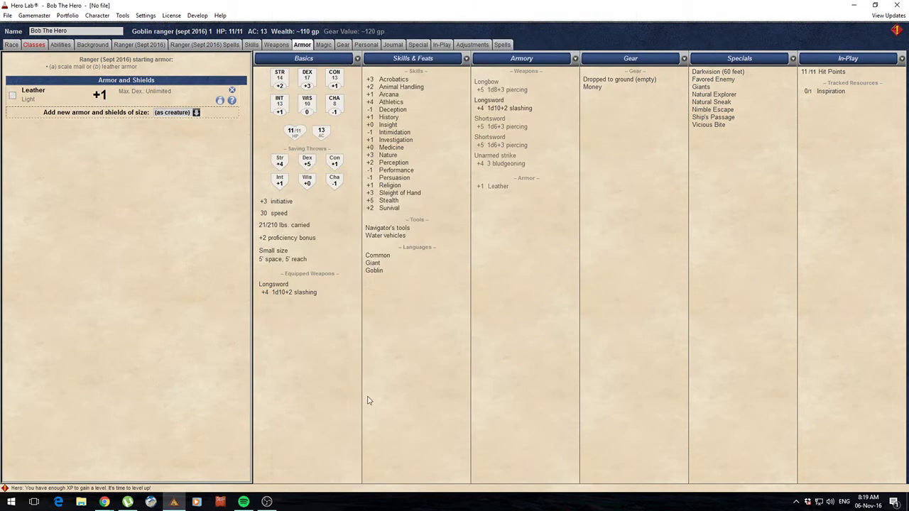
pyautogui.click(13, 95)
pyautogui.click(13, 97)
# Step: Find the Helm of Telepathy among the magic items and add one to the hero for free
pyautogui.click(324, 45)
pyautogui.click(108, 97)
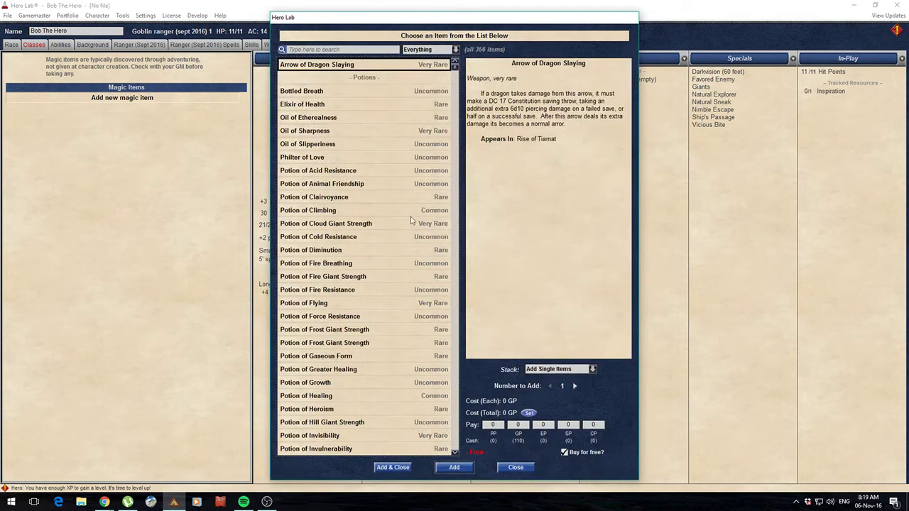
pyautogui.scroll(-10, 410, 221)
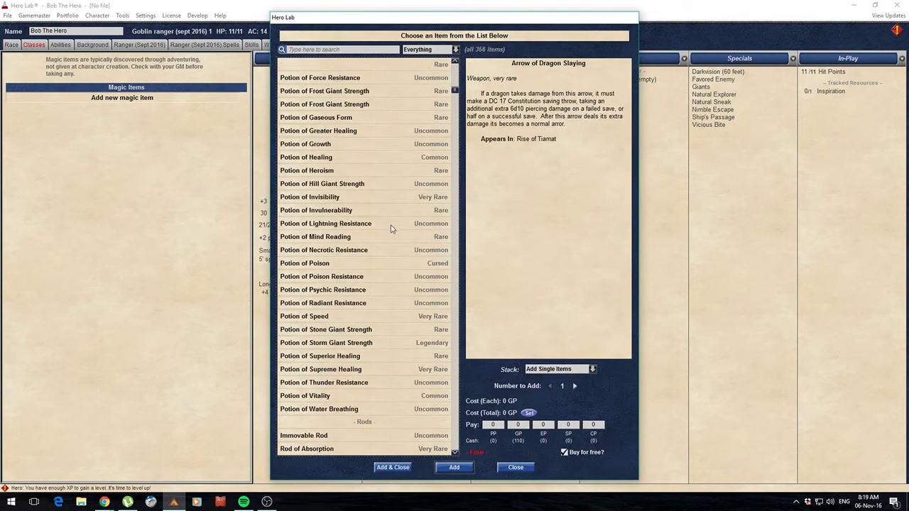
pyautogui.click(460, 283)
pyautogui.moveTo(463, 330)
pyautogui.mouseDown()
pyautogui.moveTo(474, 451)
pyautogui.moveTo(479, 258)
pyautogui.moveTo(473, 334)
pyautogui.mouseUp()
pyautogui.scroll(-4, 377, 284)
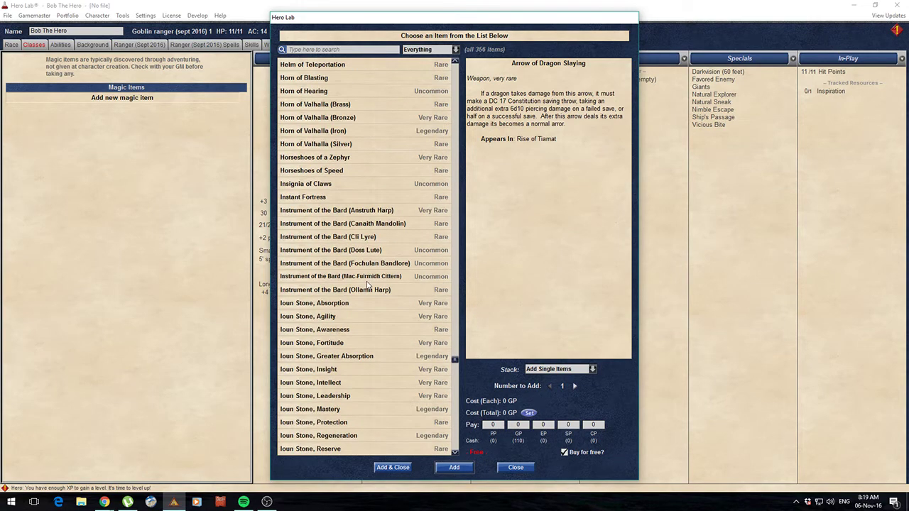
pyautogui.scroll(4, 336, 157)
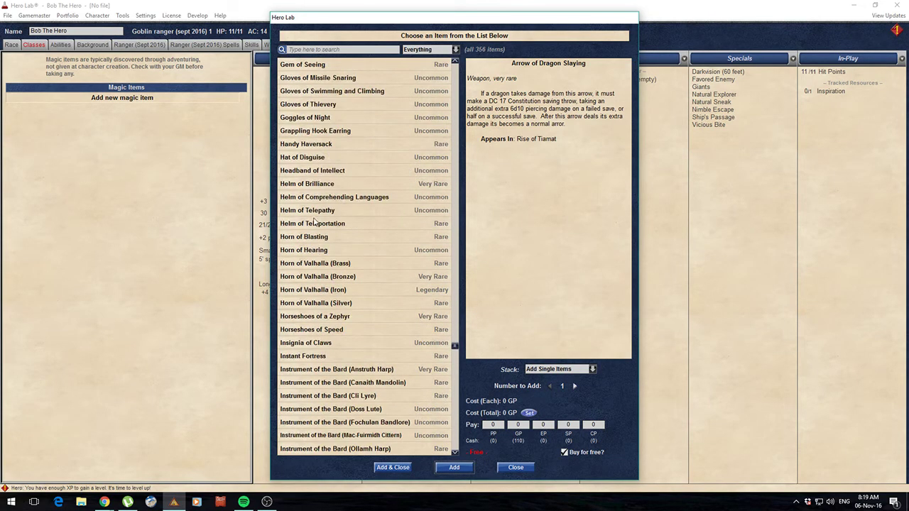
pyautogui.click(314, 224)
pyautogui.click(307, 212)
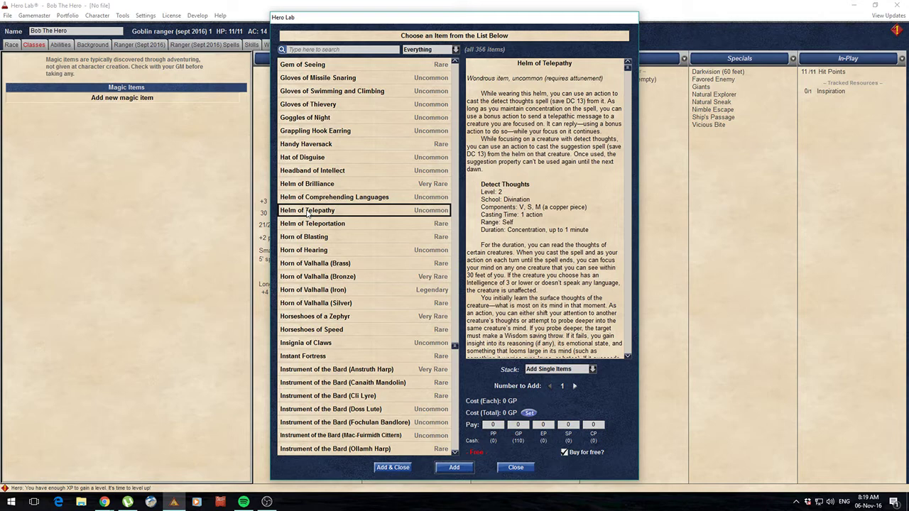
pyautogui.doubleClick(307, 211)
pyautogui.click(524, 469)
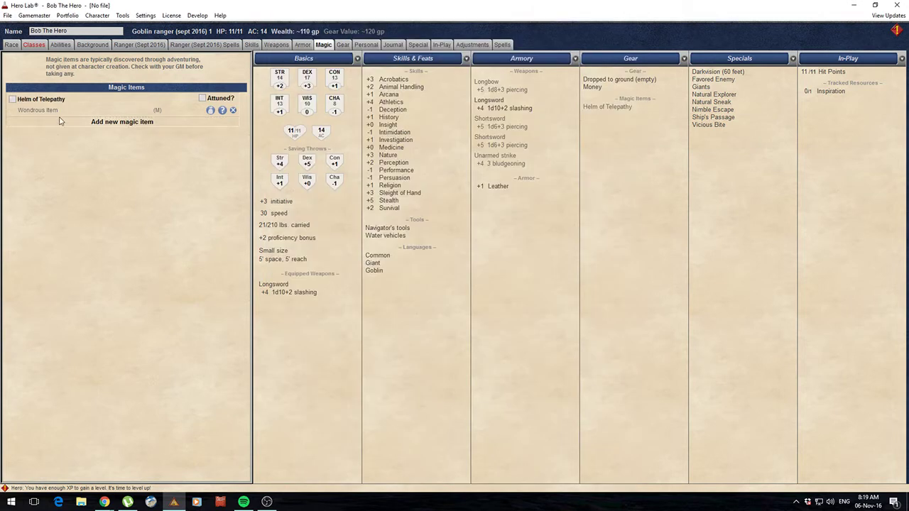
# Step: Equip the Helm of Telepathy and mark it as attuned
pyautogui.click(12, 101)
pyautogui.click(203, 98)
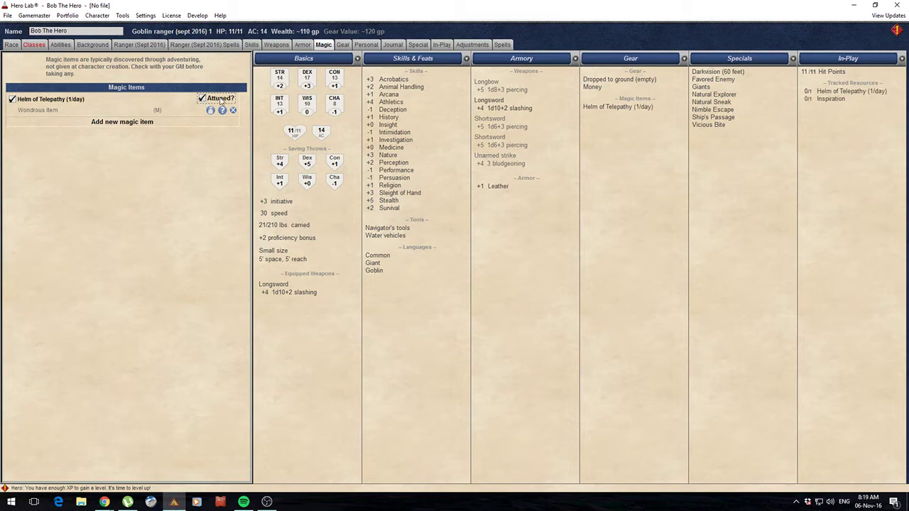
pyautogui.click(207, 99)
pyautogui.click(207, 99)
# Step: Try spending the Helm of Telepathy's daily use in the in-play tracker, restore it, and return to the magic items
pyautogui.click(441, 44)
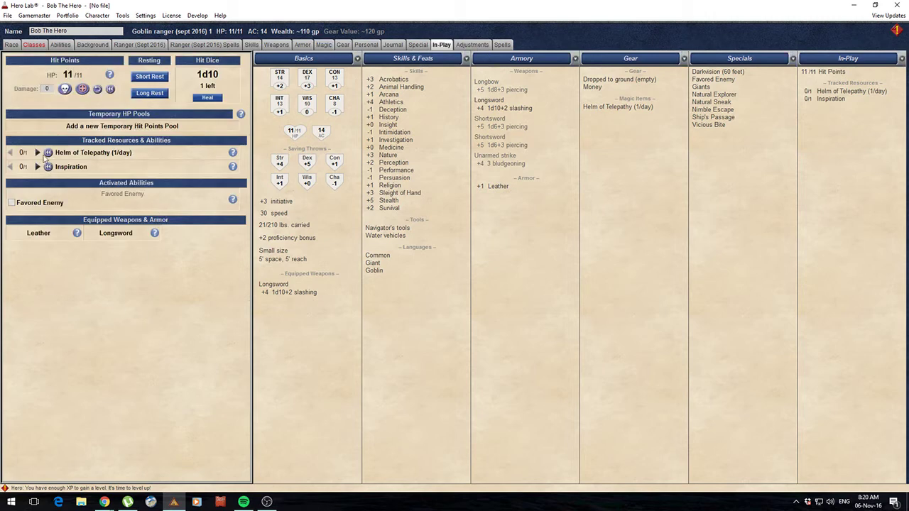
pyautogui.click(38, 153)
pyautogui.click(10, 153)
pyautogui.click(324, 45)
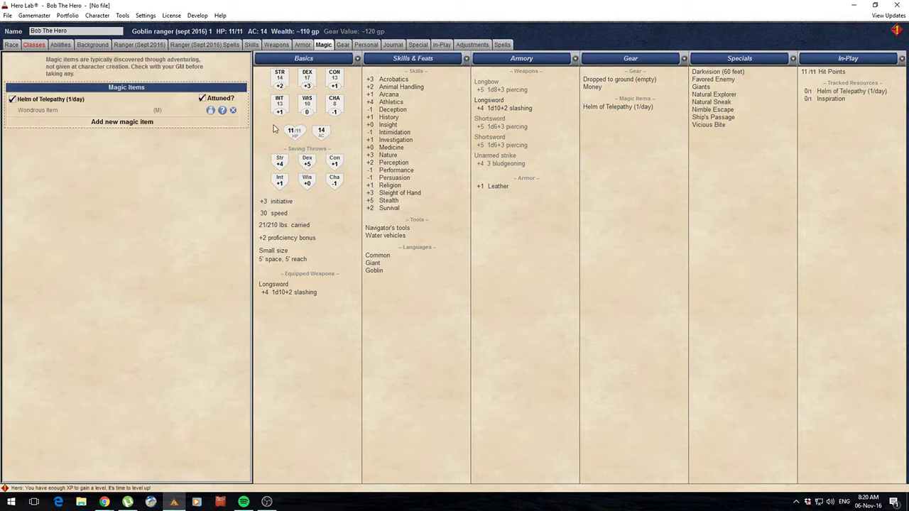
# Step: Find the Dungeoneer's pack among the equipment packs and add its contents to the hero's gear for free
pyautogui.click(343, 44)
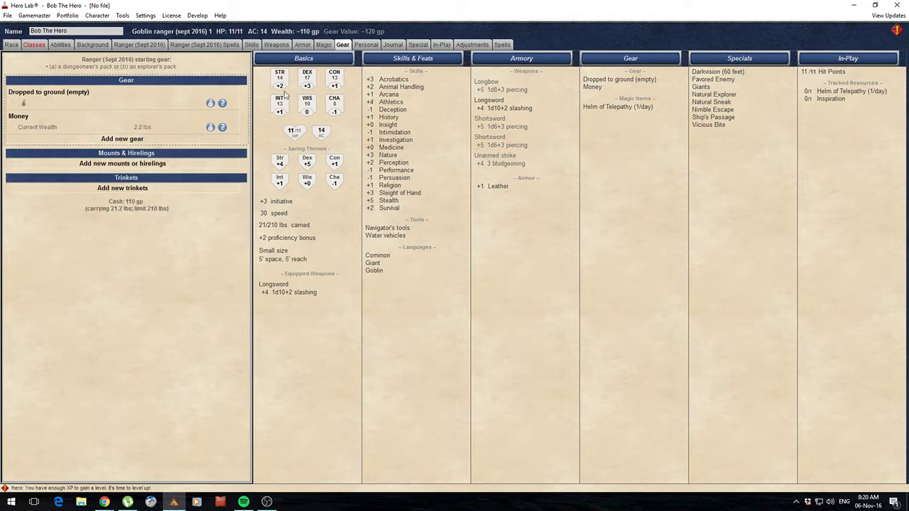
pyautogui.click(103, 142)
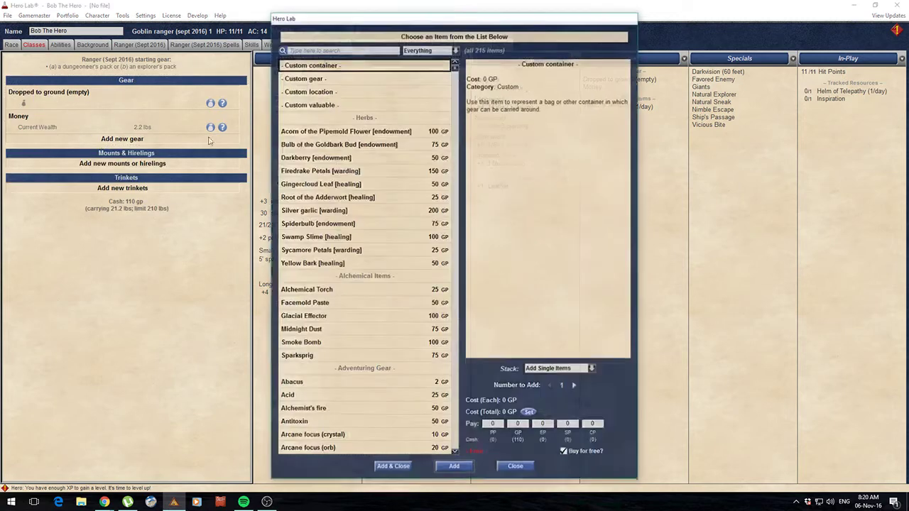
pyautogui.scroll(-5, 345, 216)
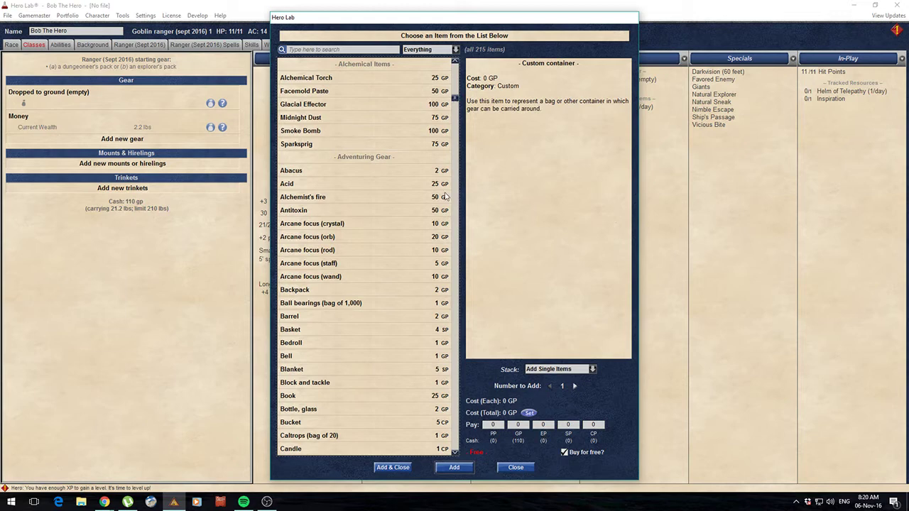
pyautogui.scroll(-15, 457, 294)
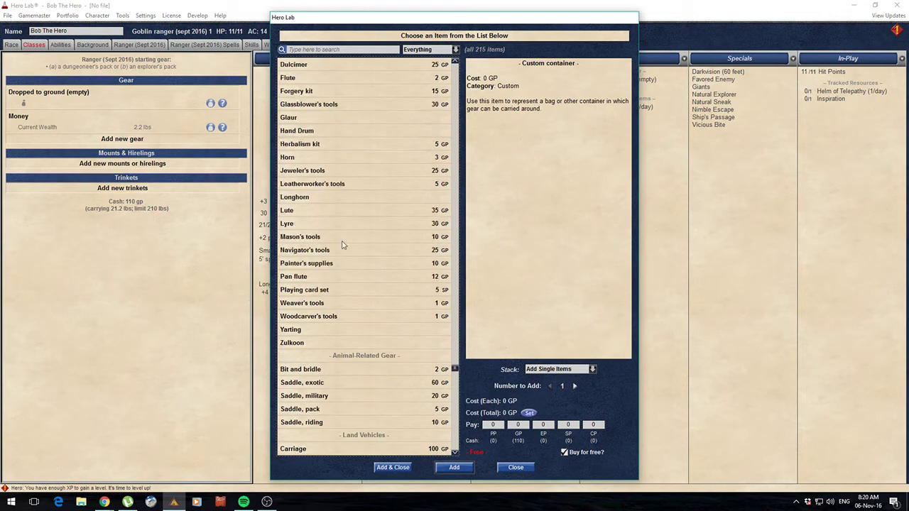
pyautogui.scroll(18, 341, 245)
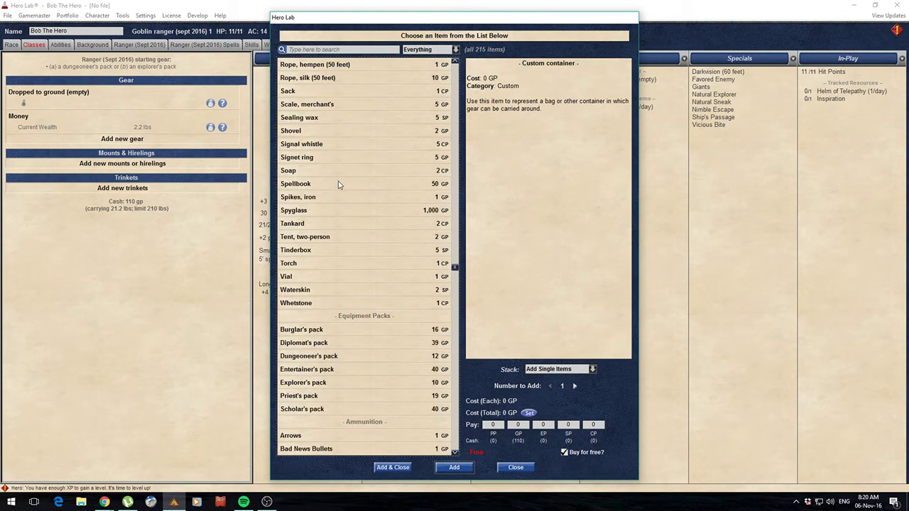
pyautogui.scroll(-20, 342, 195)
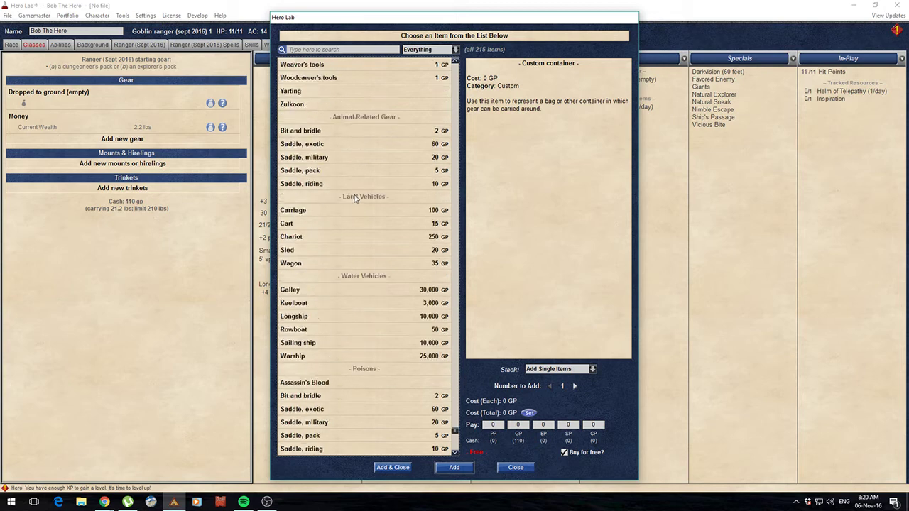
pyautogui.scroll(-8, 355, 198)
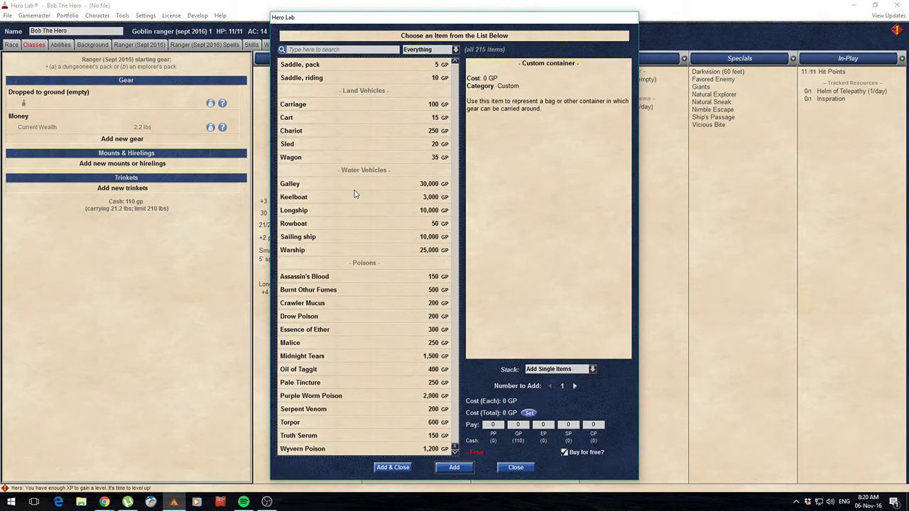
pyautogui.scroll(20, 361, 376)
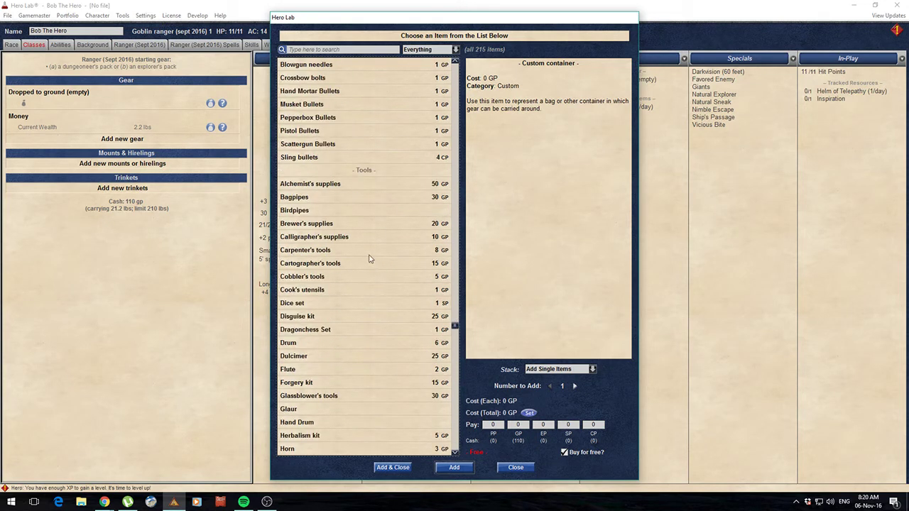
pyautogui.scroll(6, 370, 260)
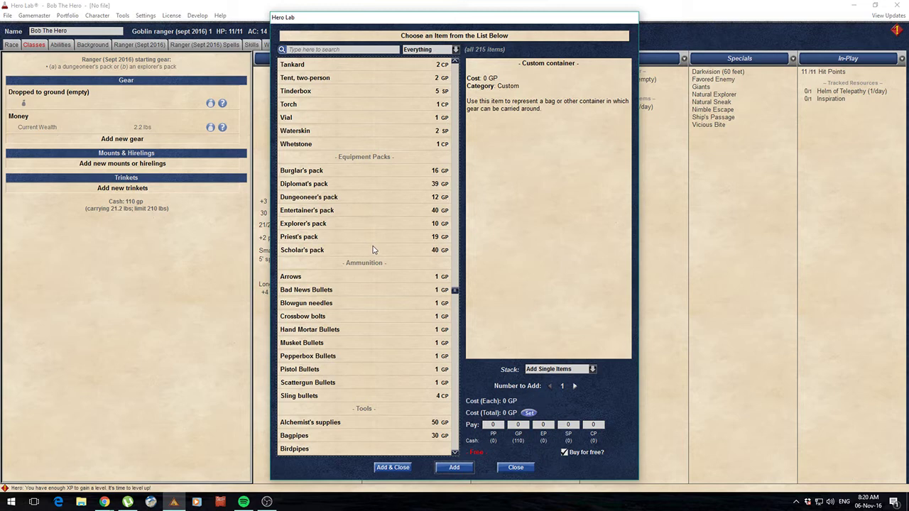
pyautogui.doubleClick(328, 202)
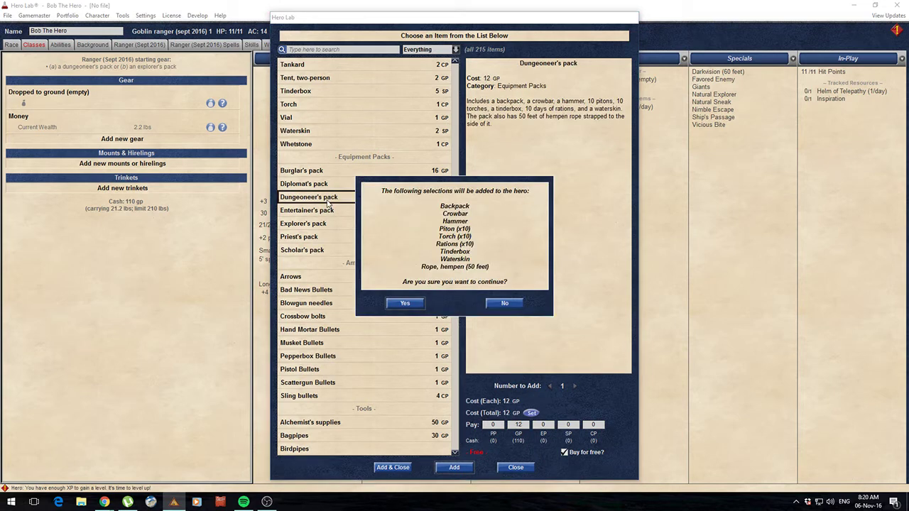
pyautogui.click(404, 303)
pyautogui.click(516, 468)
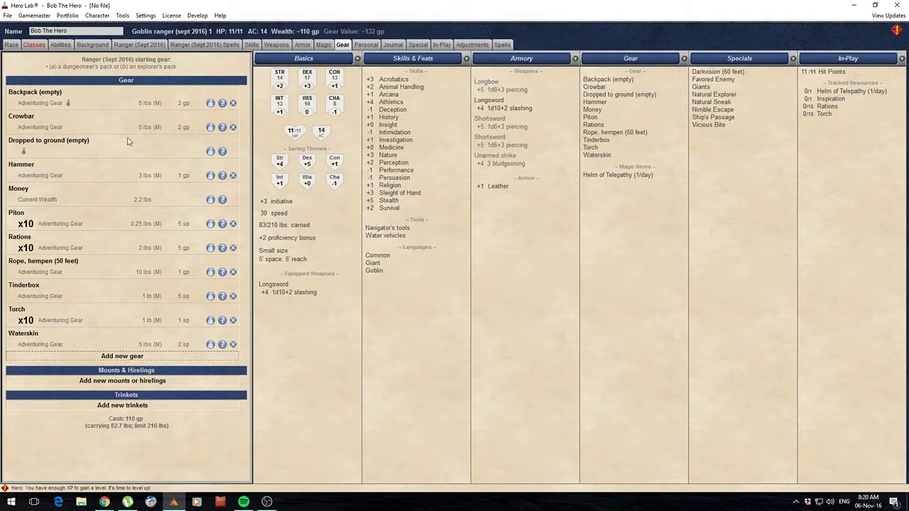
# Step: Check the holder options for the backpack and move the crowbar into the backpack
pyautogui.click(210, 103)
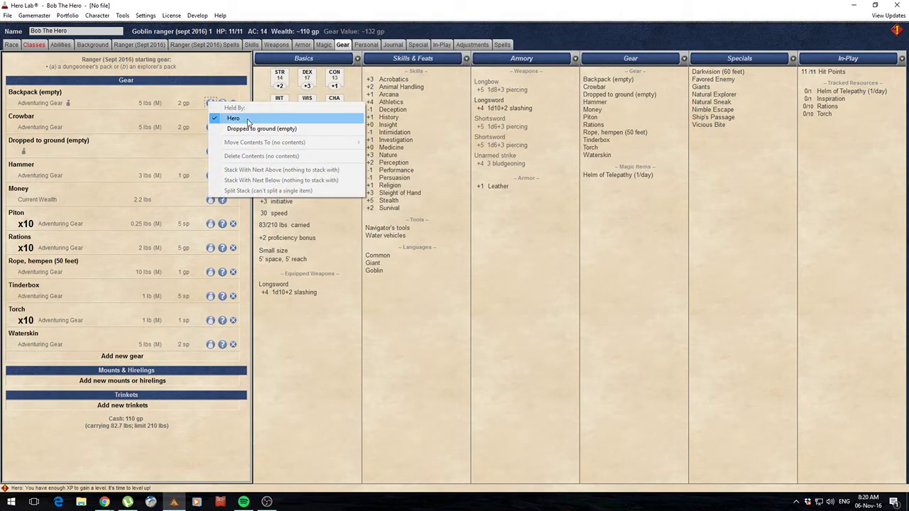
pyautogui.click(268, 328)
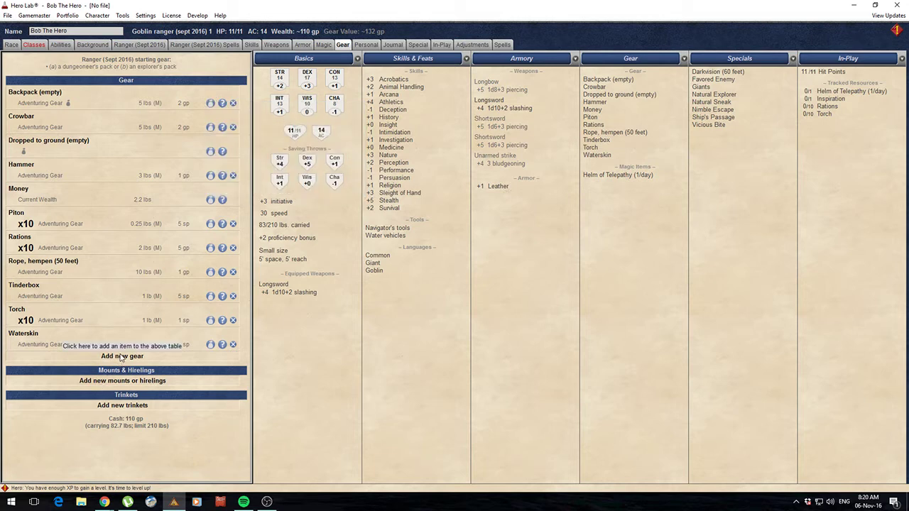
pyautogui.click(210, 127)
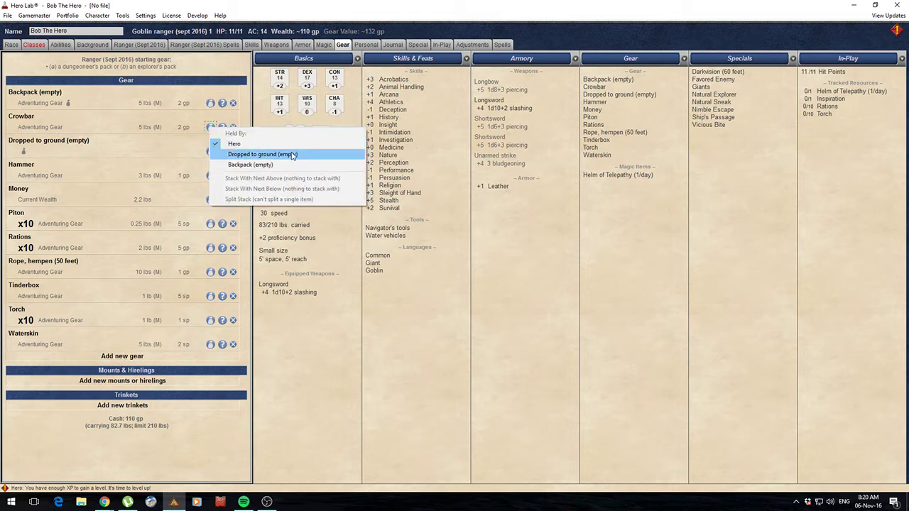
pyautogui.click(250, 165)
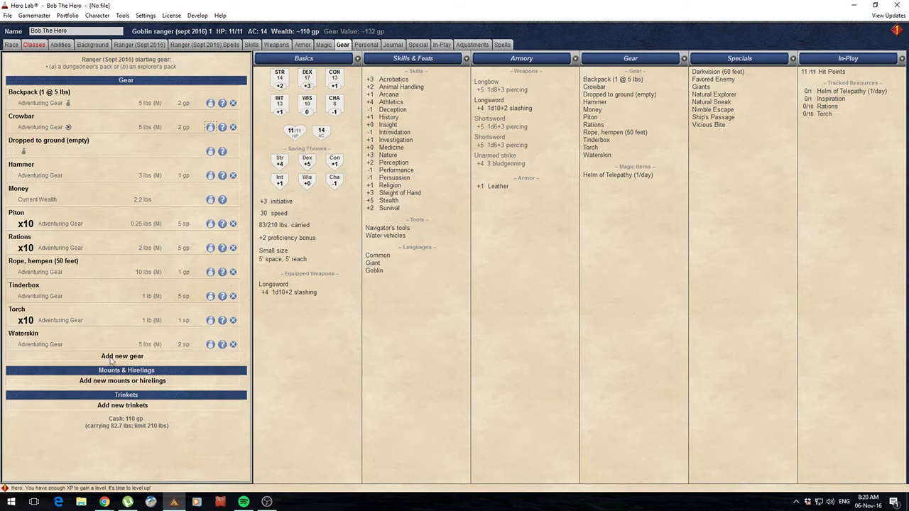
# Step: Add a free Donkey or Mule as a mount, and view the trinket choices without adding one
pyautogui.click(112, 382)
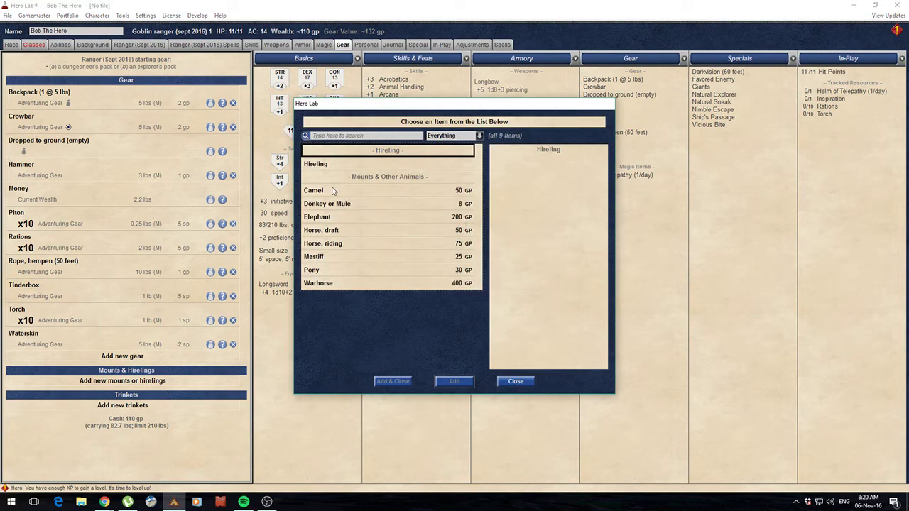
pyautogui.click(327, 203)
pyautogui.click(392, 381)
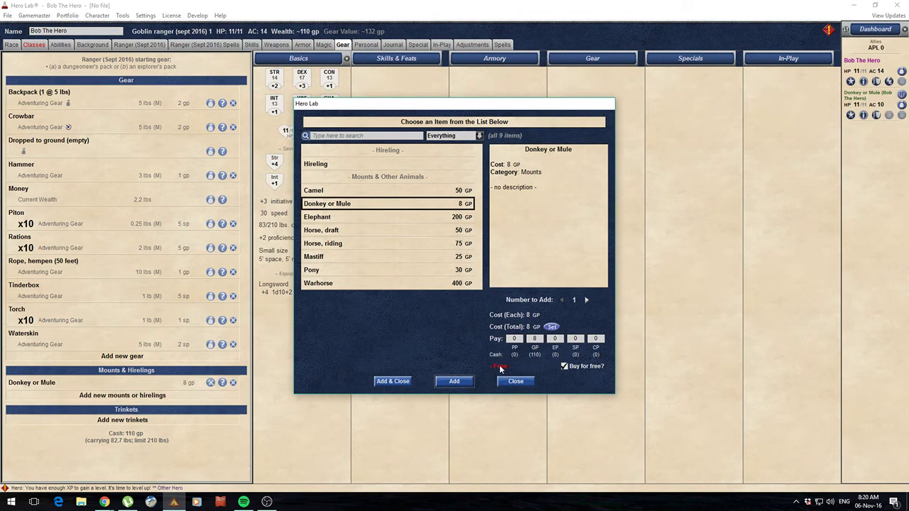
pyautogui.click(125, 421)
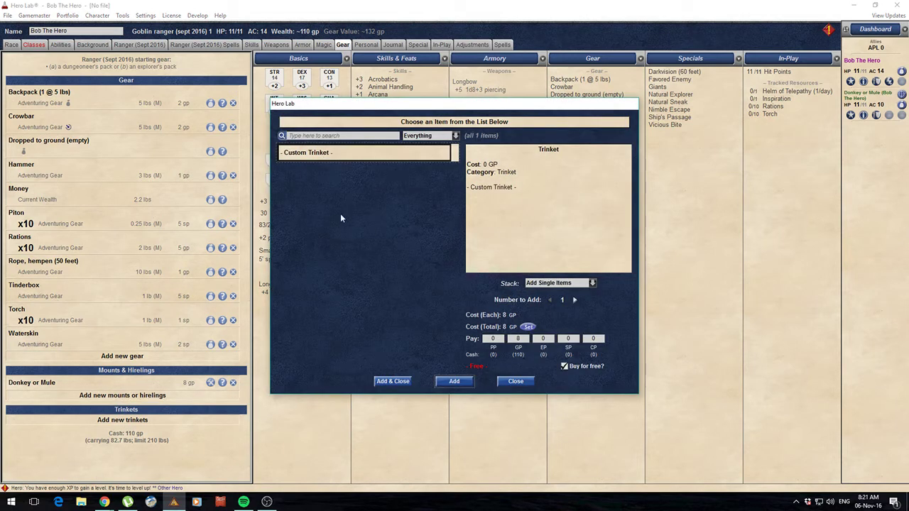
pyautogui.click(514, 381)
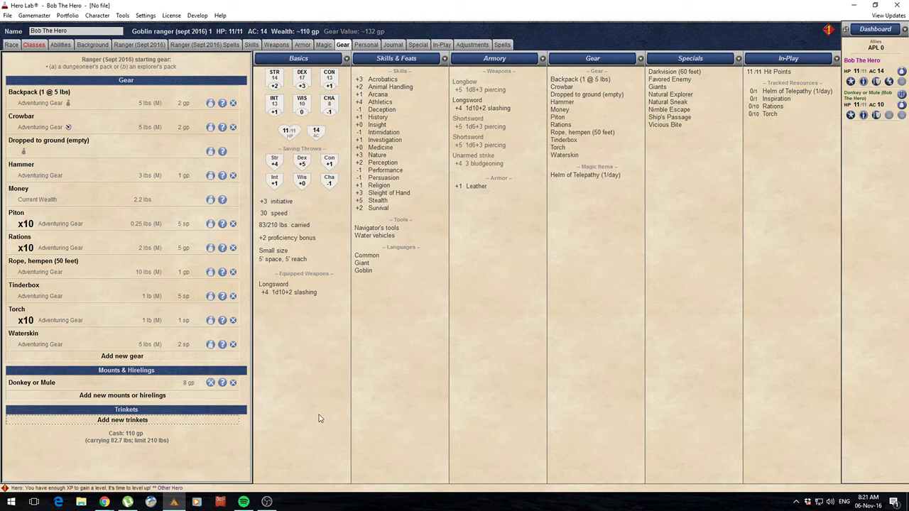
# Step: Set the hero's gender to Male and use the goblin2 picture from the Heroes image folder as the portrait
pyautogui.click(365, 45)
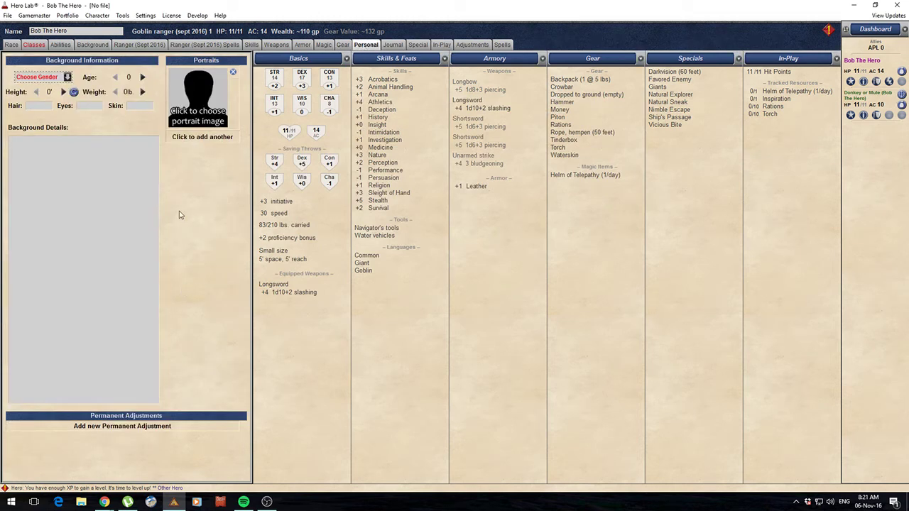
pyautogui.click(61, 78)
pyautogui.click(27, 85)
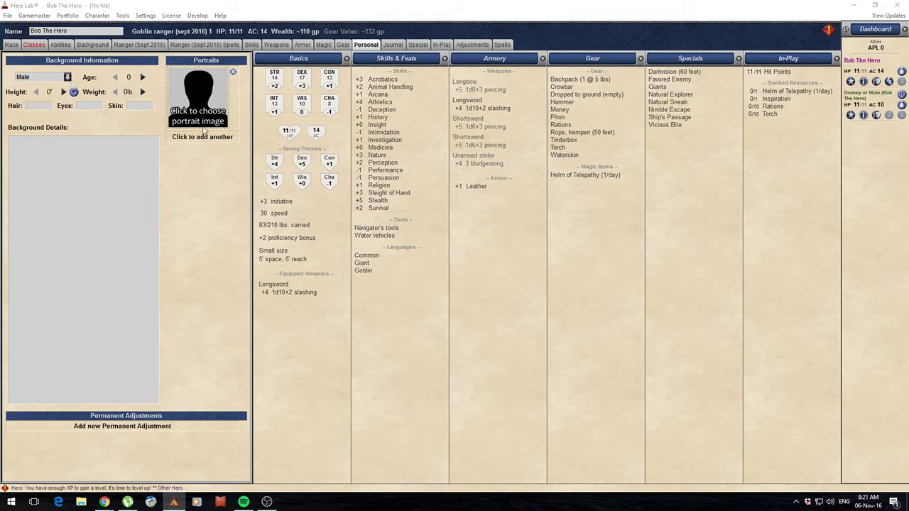
pyautogui.click(203, 130)
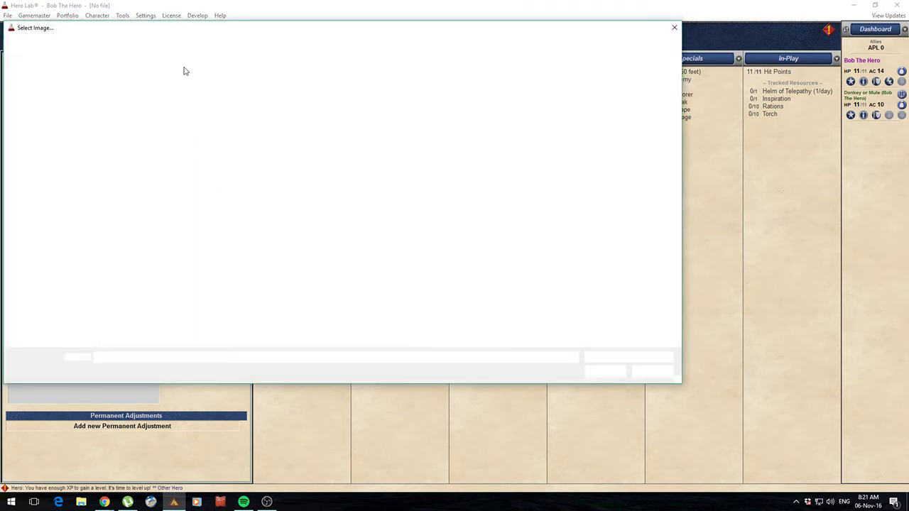
pyautogui.doubleClick(107, 95)
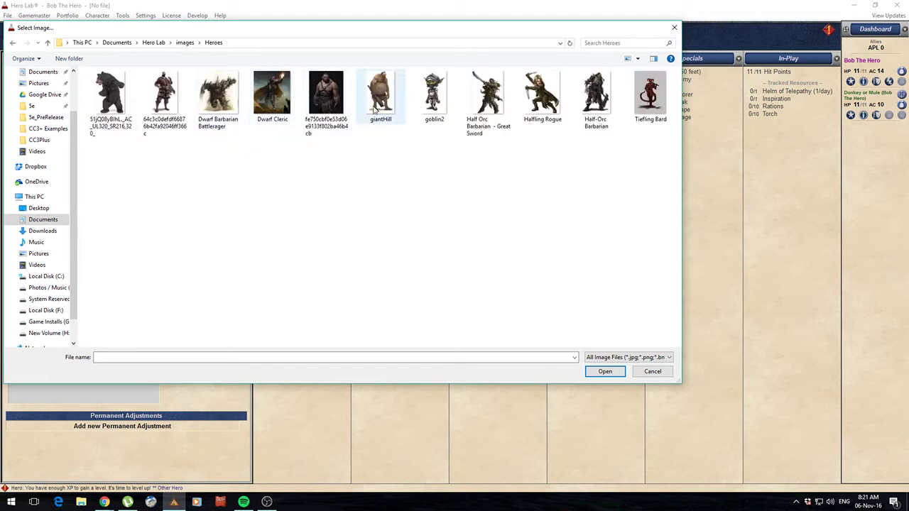
pyautogui.doubleClick(431, 100)
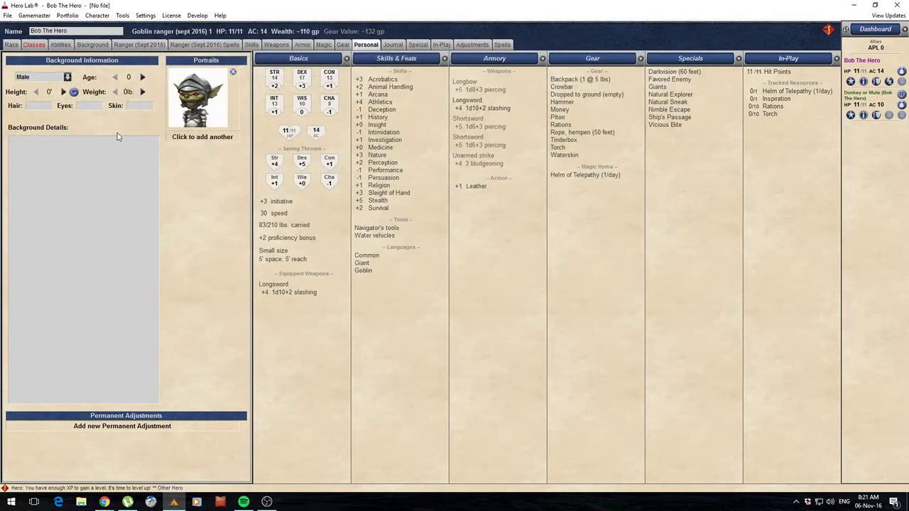
# Step: Set the hero's age to 12 and height to 3' 3" in the personal details, leaving weight, hair and background details blank
pyautogui.click(131, 78)
pyautogui.write('12')
pyautogui.click(50, 93)
pyautogui.write('5')
pyautogui.press('Return')
pyautogui.click(64, 92)
pyautogui.click(64, 92)
pyautogui.click(64, 93)
pyautogui.click(64, 93)
pyautogui.click(64, 92)
pyautogui.click(64, 93)
pyautogui.click(64, 92)
pyautogui.click(64, 92)
pyautogui.click(64, 92)
pyautogui.click(64, 92)
pyautogui.click(64, 93)
pyautogui.click(74, 193)
pyautogui.click(132, 92)
pyautogui.click(39, 107)
pyautogui.click(11, 181)
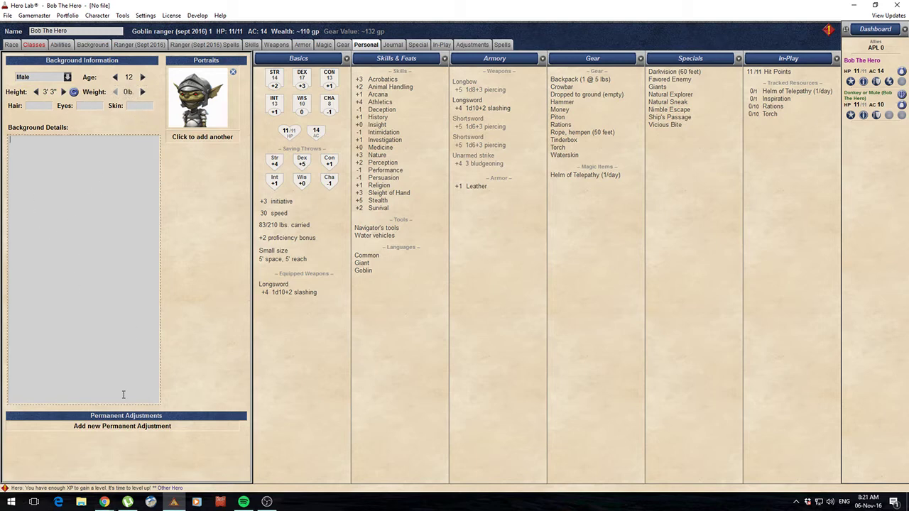
pyautogui.click(269, 238)
# Step: Title the hero's existing journal entry "Session 1" and view its notes editor without writing anything
pyautogui.click(393, 45)
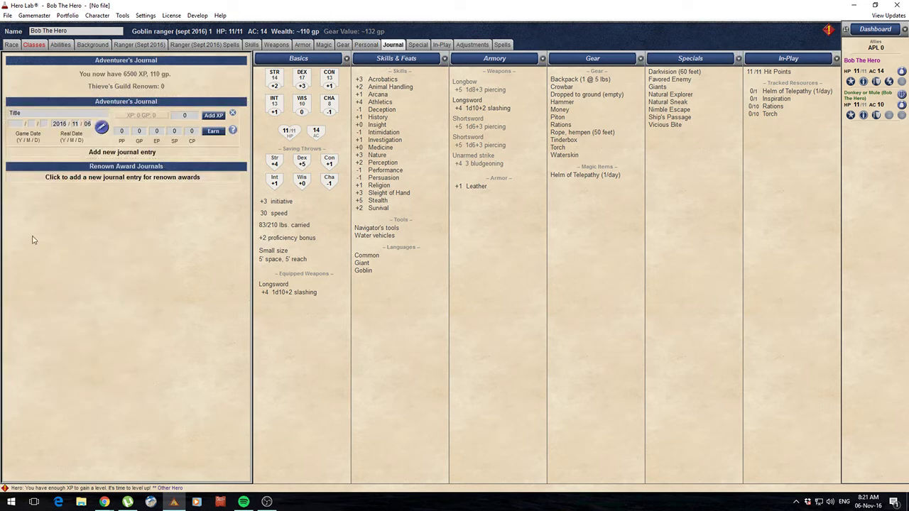
pyautogui.click(42, 113)
pyautogui.write('Session 1')
pyautogui.click(101, 127)
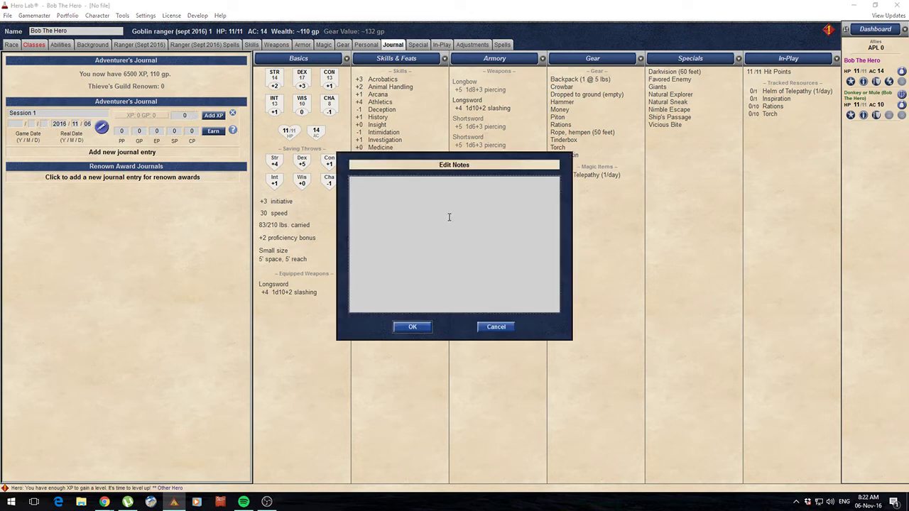
pyautogui.click(495, 328)
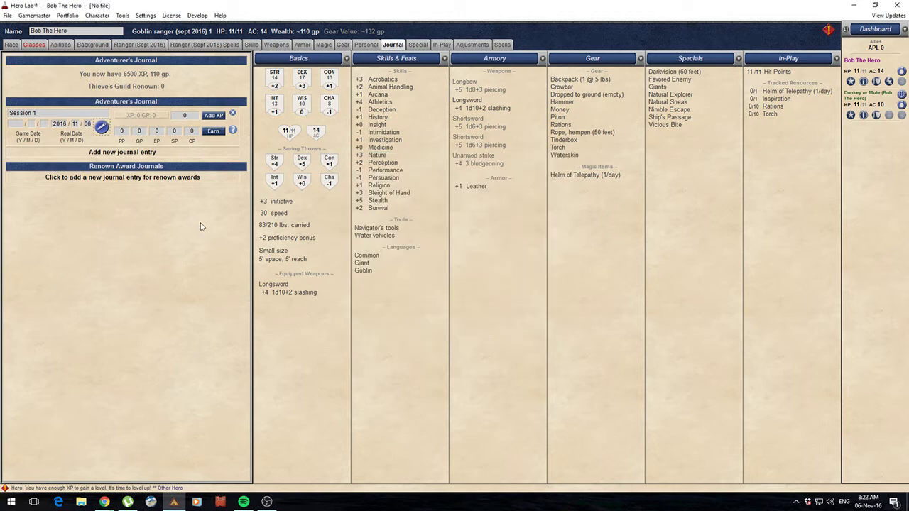
# Step: Add another adventure journal entry and a renown award entry for the Thieve's Guild
pyautogui.click(125, 155)
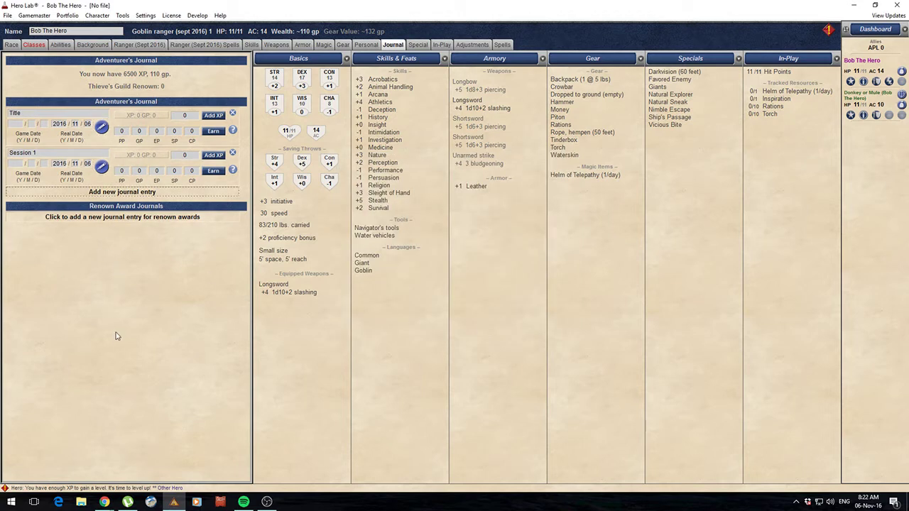
pyautogui.click(107, 218)
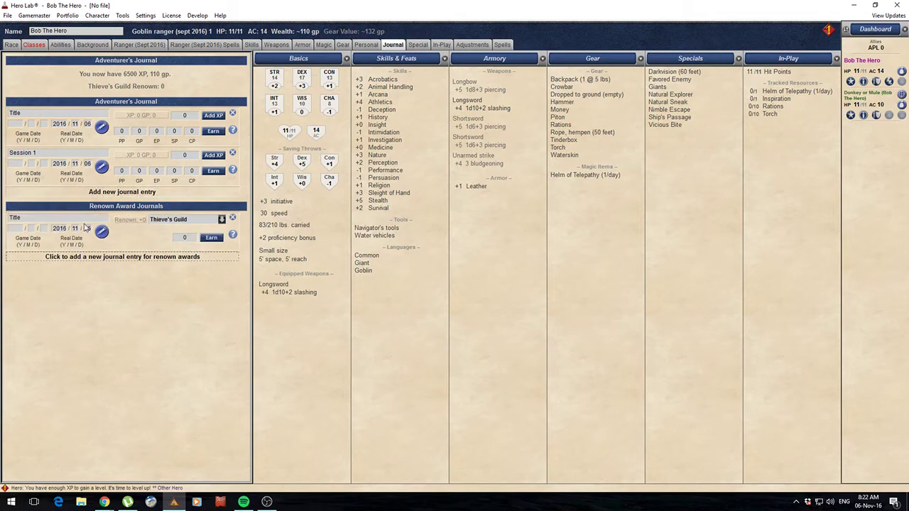
pyautogui.click(219, 220)
pyautogui.click(125, 322)
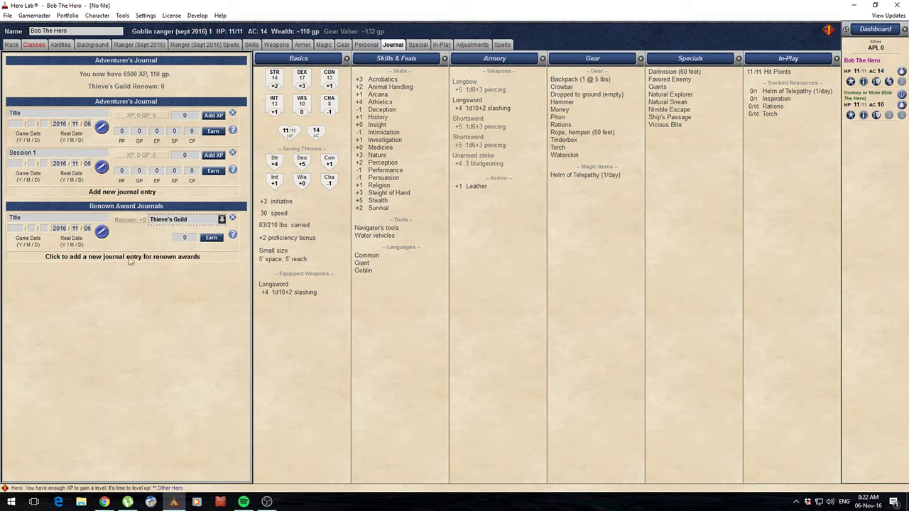
pyautogui.click(99, 310)
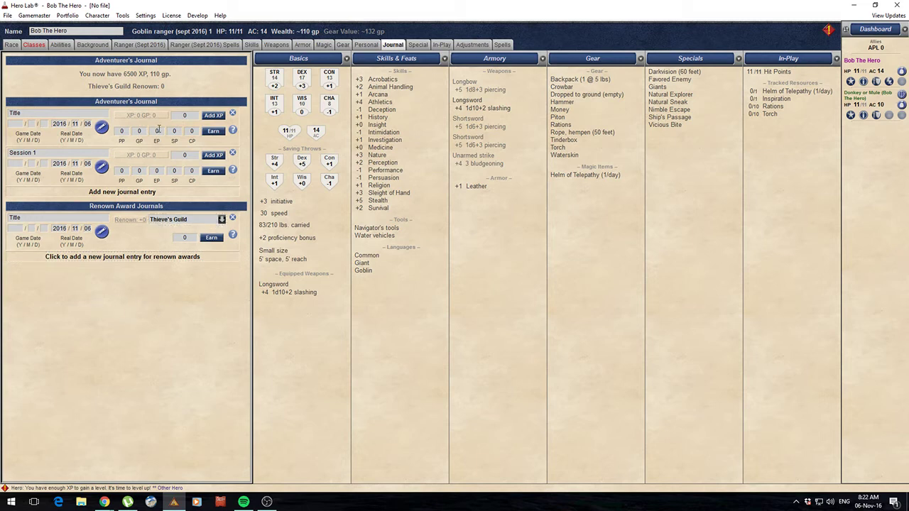
# Step: Review the hero's special abilities, reading the descriptions of Darkvision and Natural Explorer
pyautogui.click(417, 45)
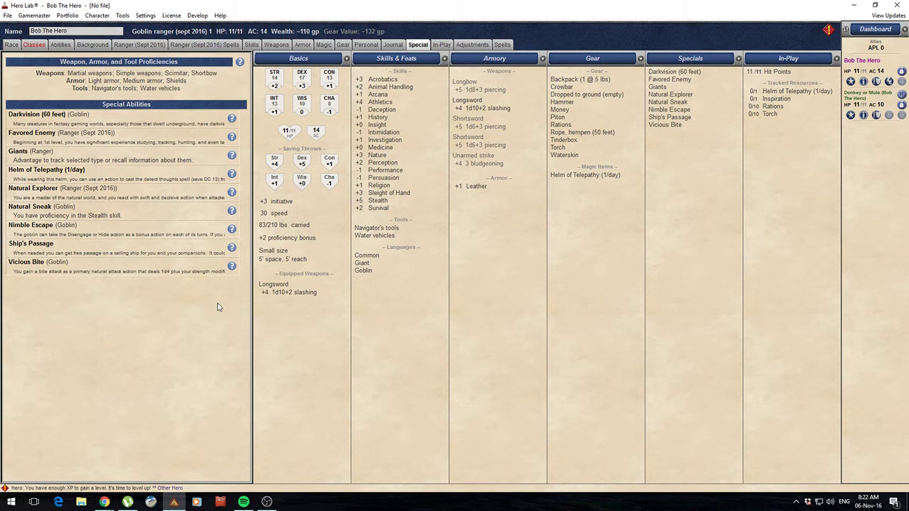
pyautogui.moveTo(229, 123)
pyautogui.moveTo(233, 196)
# Step: Try out and remove a temporary hit point pool in the in-play tracker, and activate Favored Enemy
pyautogui.click(443, 46)
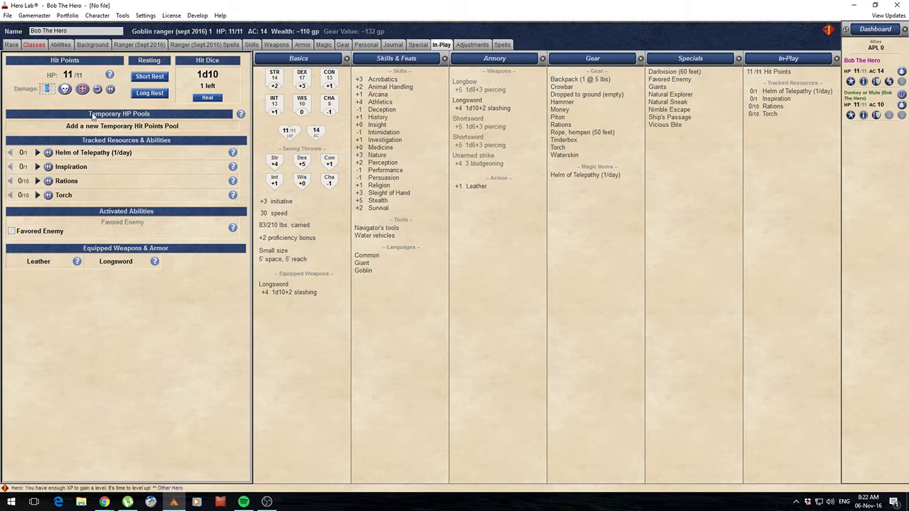
pyautogui.click(112, 127)
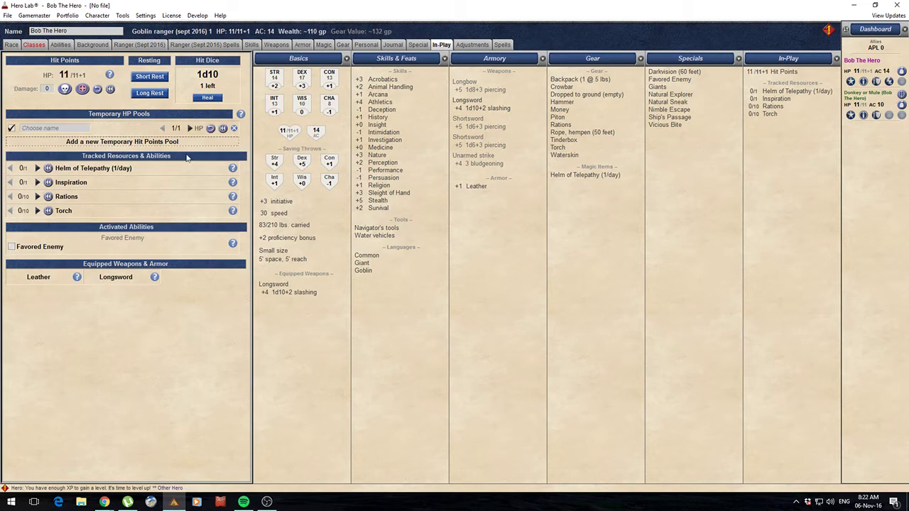
pyautogui.click(235, 128)
pyautogui.click(406, 258)
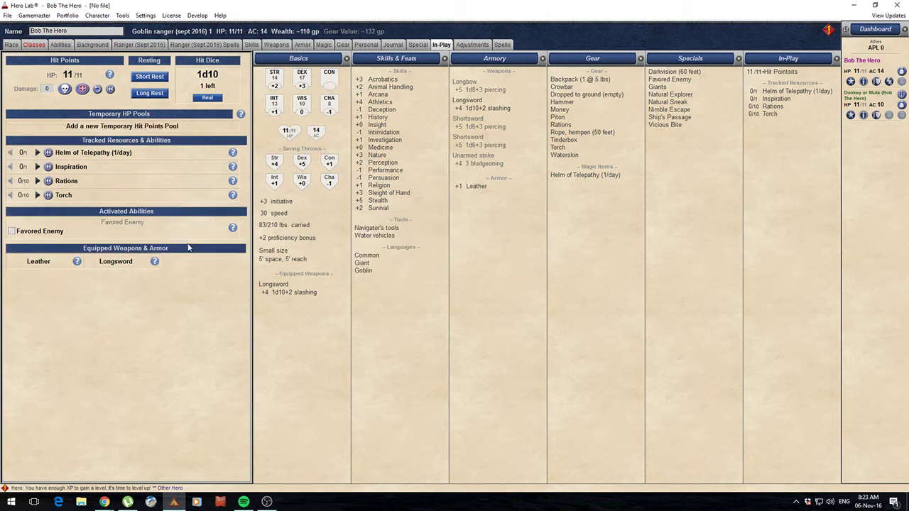
pyautogui.click(12, 232)
# Step: Examine the conditions and the full list of available adjustments without adding any, and check the hero's overall spell list
pyautogui.click(471, 45)
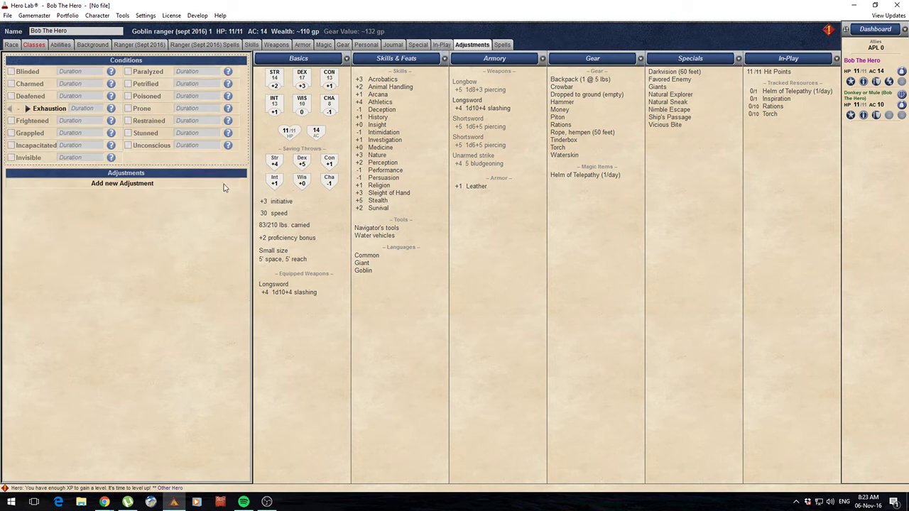
pyautogui.click(132, 186)
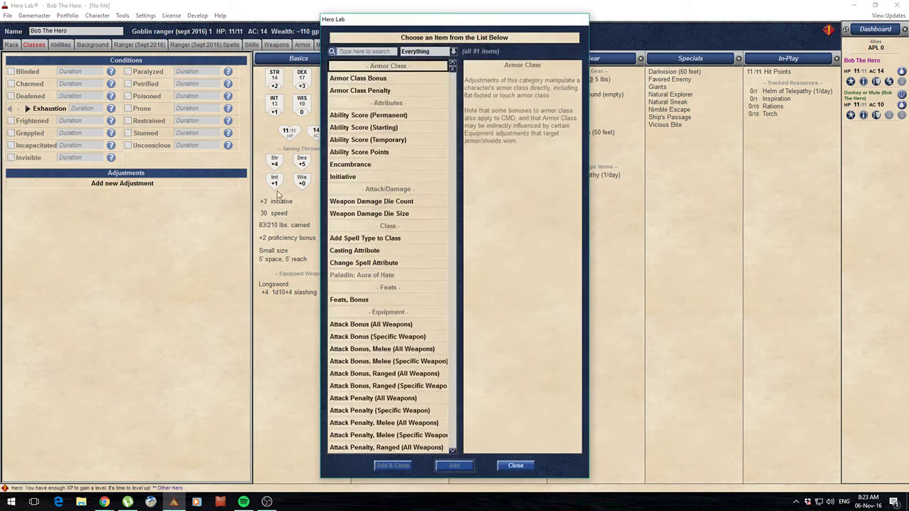
pyautogui.scroll(-15, 384, 241)
pyautogui.scroll(15, 377, 239)
pyautogui.scroll(-10, 376, 245)
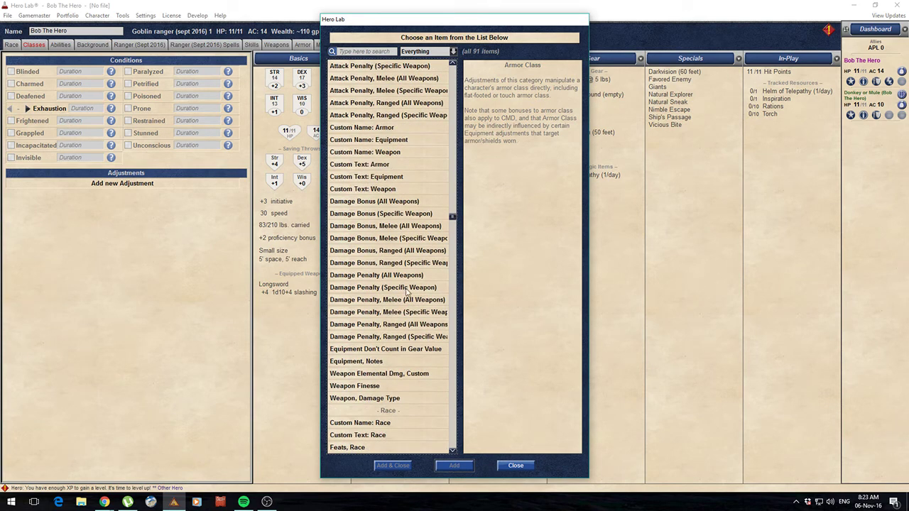
pyautogui.scroll(-1, 407, 291)
pyautogui.scroll(-6, 356, 201)
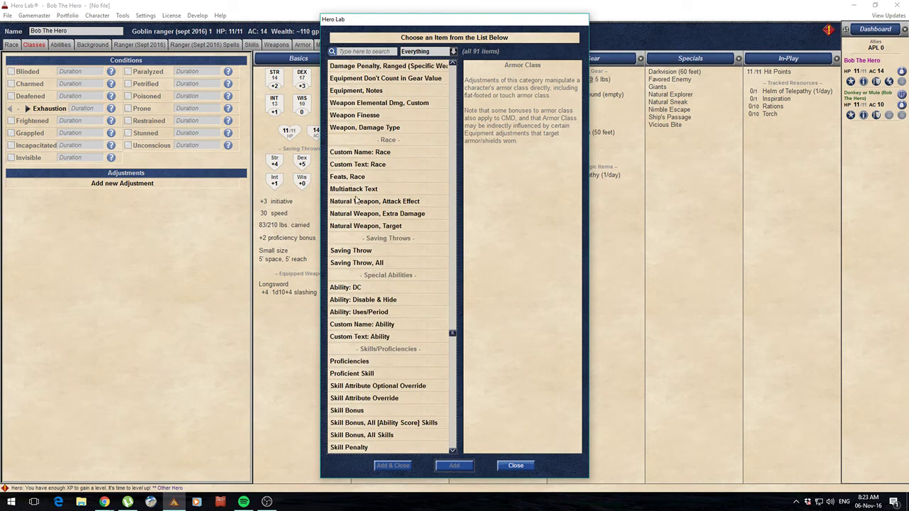
pyautogui.scroll(-7, 385, 327)
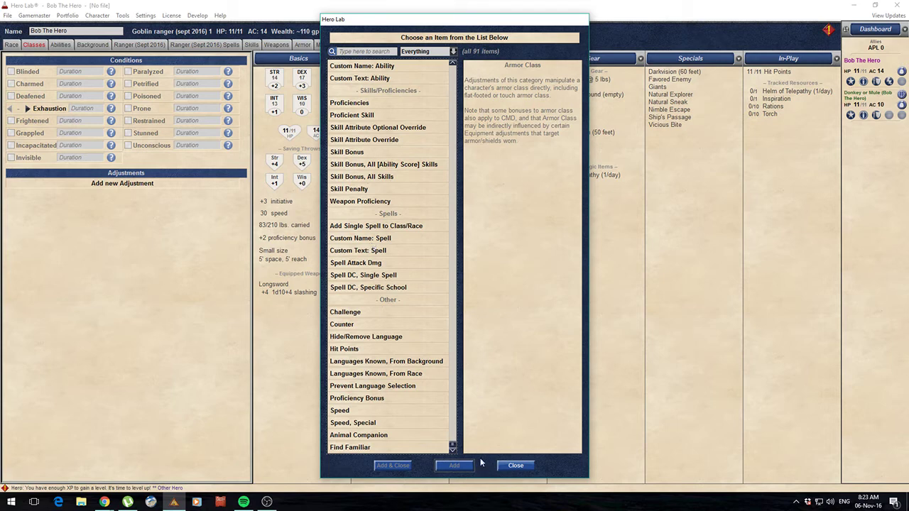
pyautogui.click(523, 466)
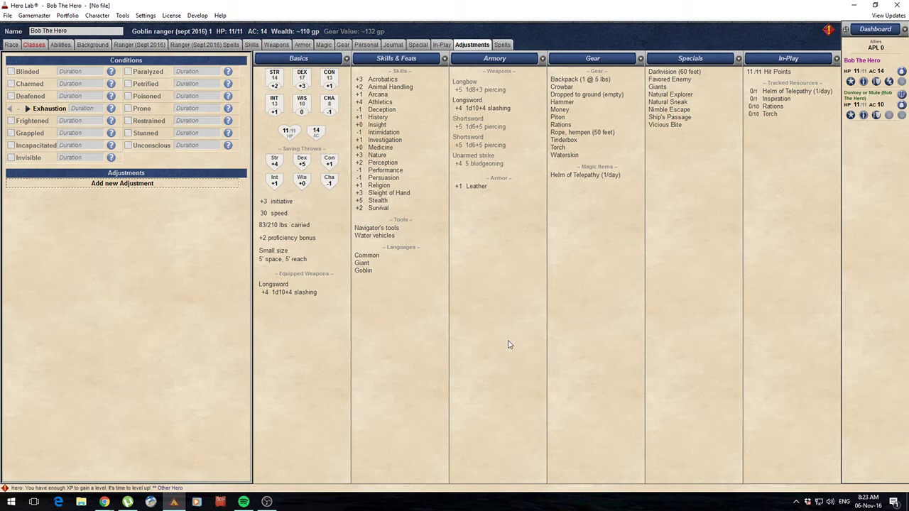
pyautogui.click(502, 45)
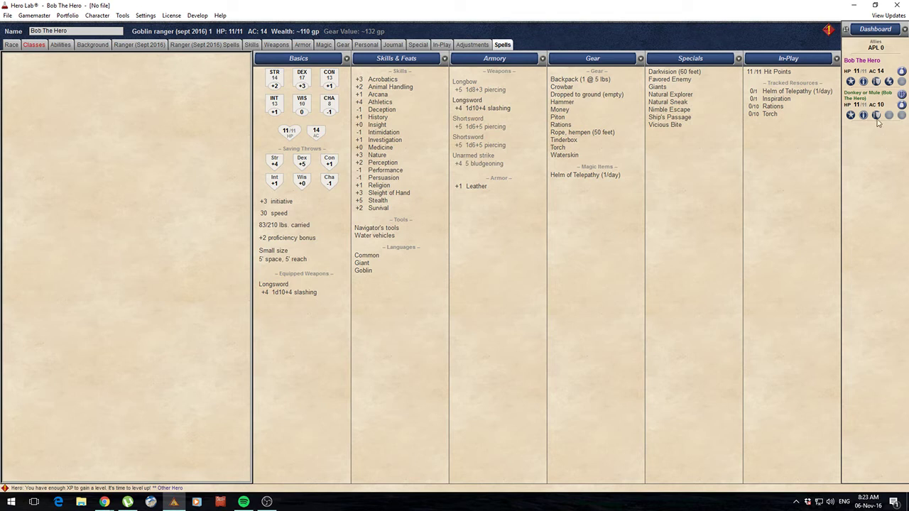
# Step: Switch to the Donkey or Mule and look through its special abilities, in-play tracker, journal and personal details
pyautogui.click(900, 94)
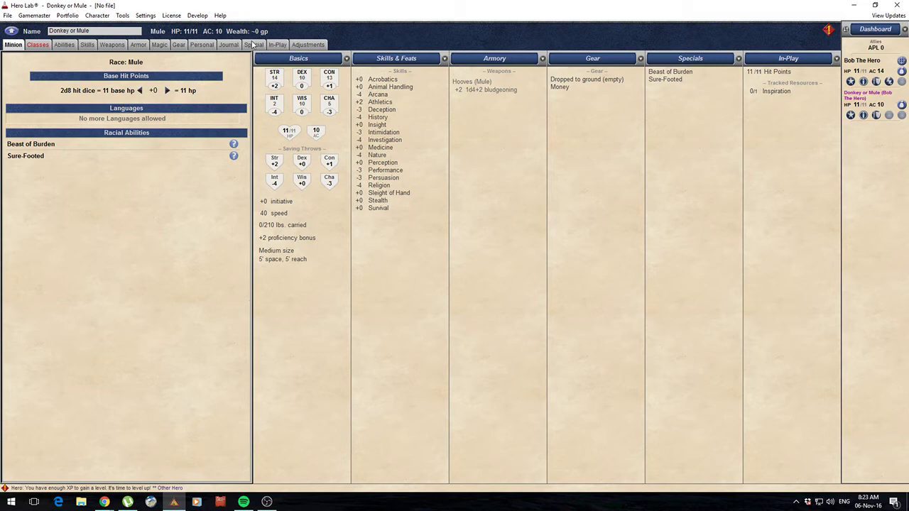
pyautogui.click(253, 45)
pyautogui.click(278, 45)
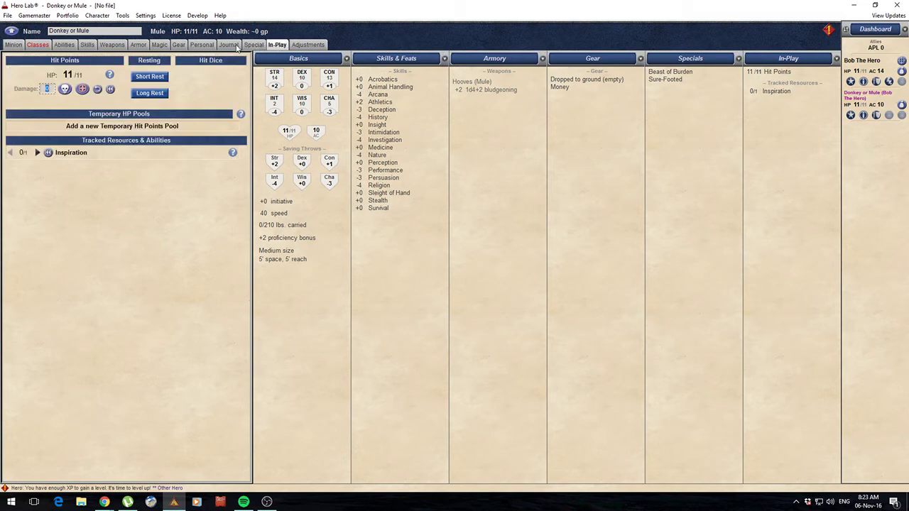
pyautogui.click(229, 44)
pyautogui.click(202, 45)
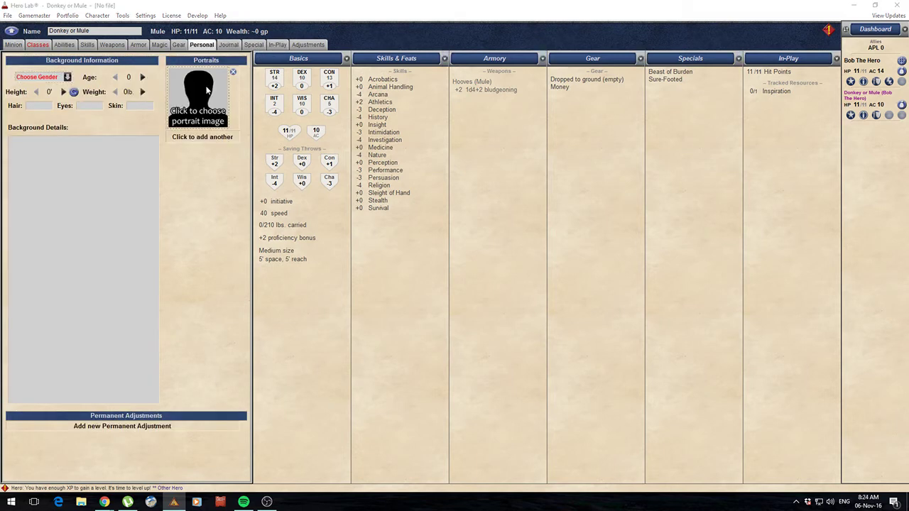
# Step: Use the owl bear picture from the Monsters image folder as the mule's portrait and choose its gender
pyautogui.click(208, 86)
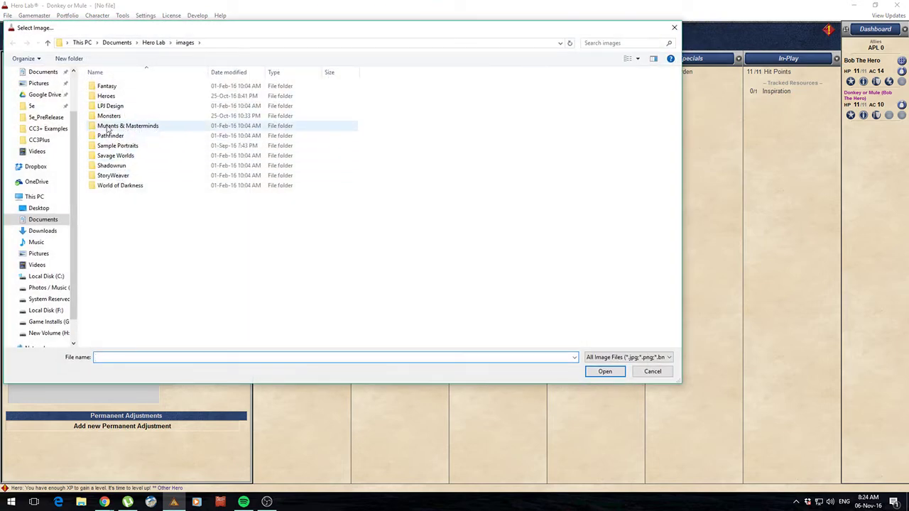
pyautogui.doubleClick(115, 115)
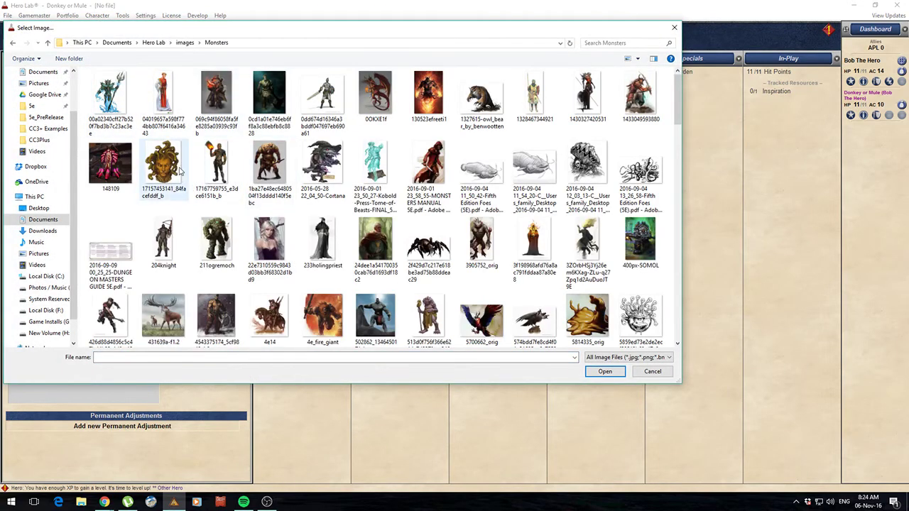
pyautogui.doubleClick(488, 97)
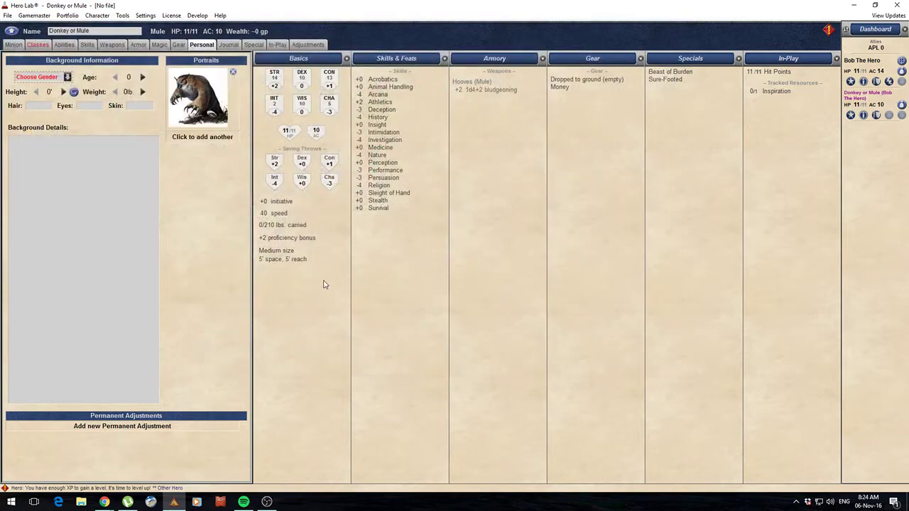
pyautogui.click(63, 78)
pyautogui.click(50, 86)
# Step: Return to Bob The Hero and add four more Ranger (Sept 2016) levels to bring the hero to level 5
pyautogui.click(905, 63)
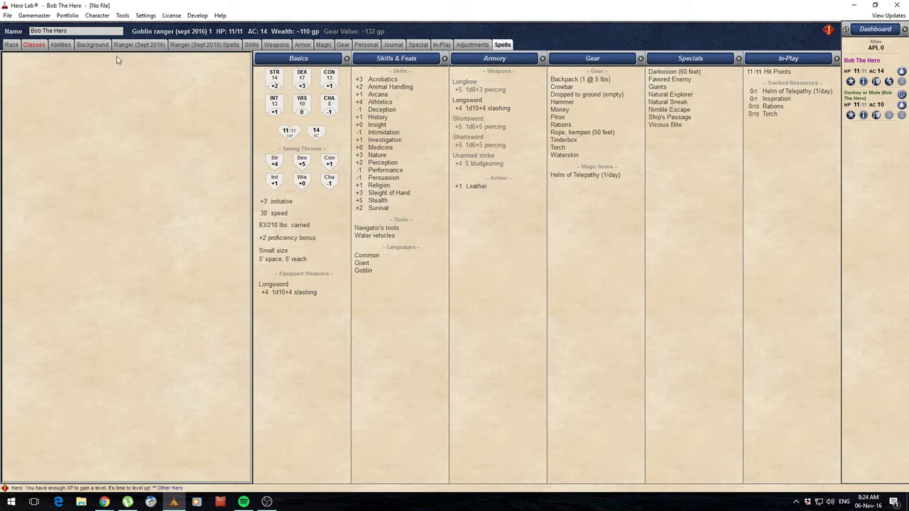
pyautogui.click(34, 45)
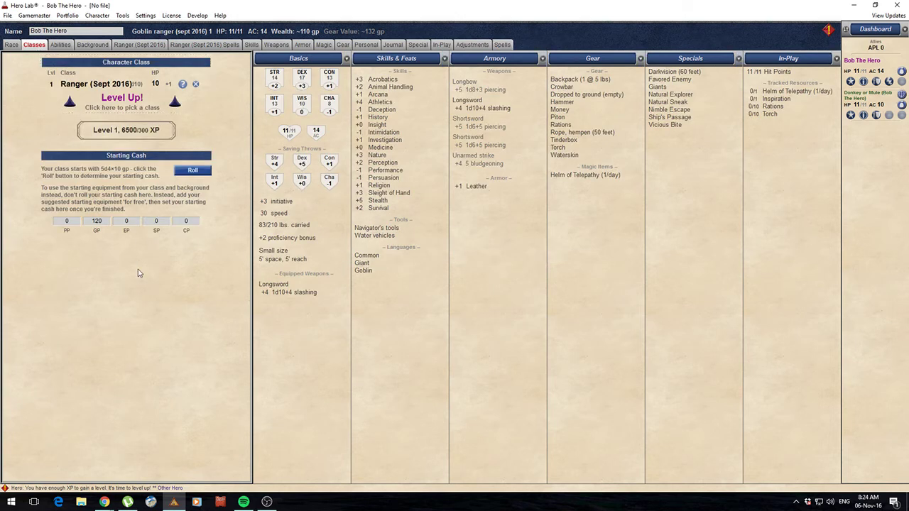
pyautogui.click(124, 109)
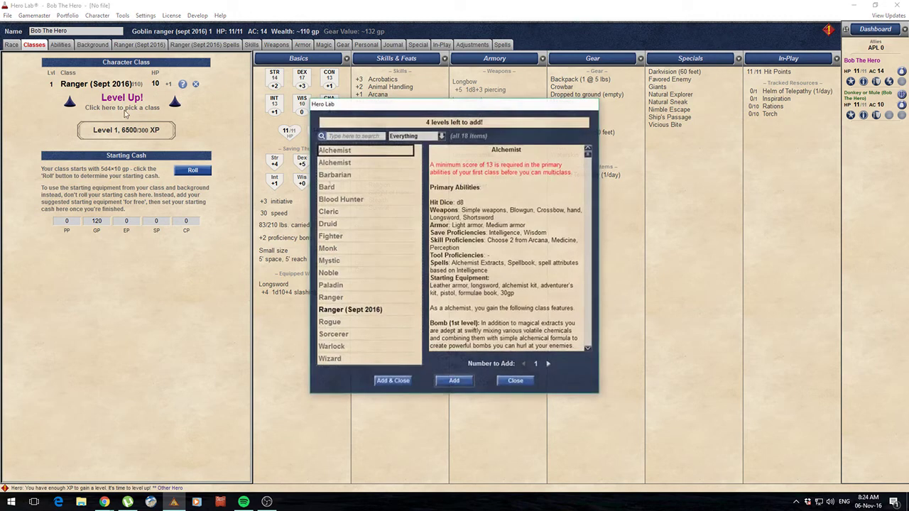
pyautogui.doubleClick(365, 313)
pyautogui.doubleClick(364, 313)
pyautogui.doubleClick(364, 312)
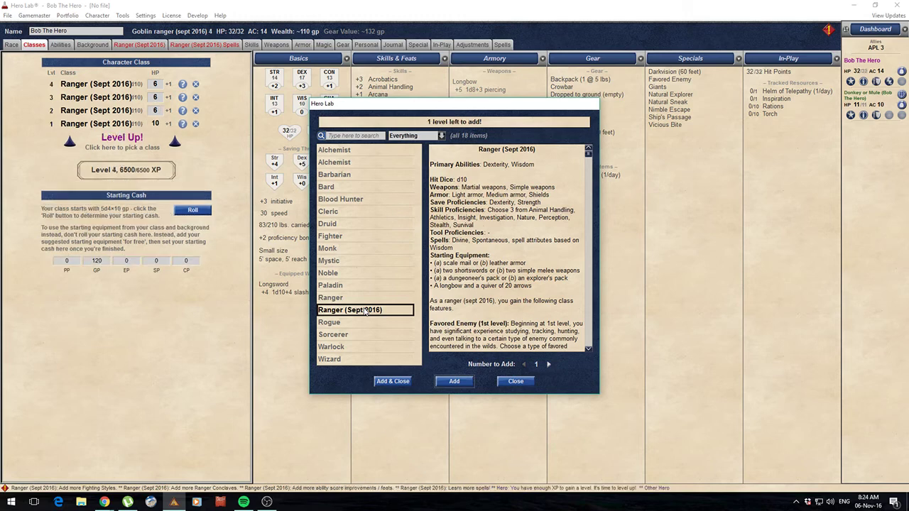
pyautogui.doubleClick(365, 313)
pyautogui.click(517, 382)
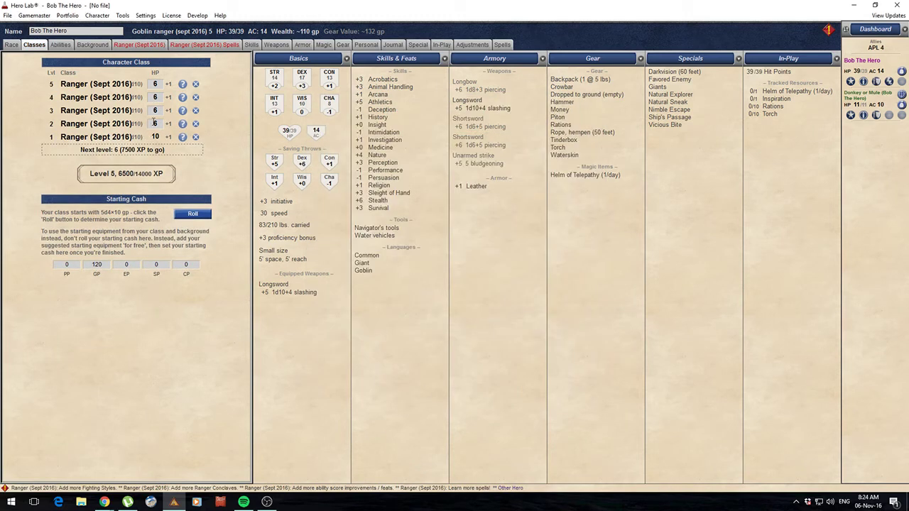
# Step: Set the rolled hit points to 10 for level 4, 7 for level 5 and 3 for level 3
pyautogui.click(154, 97)
pyautogui.write('10')
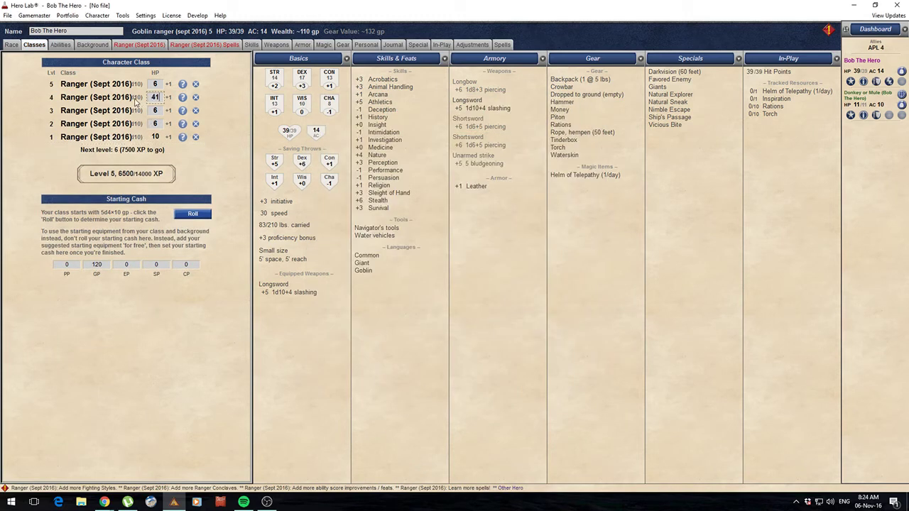
pyautogui.click(156, 84)
pyautogui.write('7')
pyautogui.click(156, 111)
pyautogui.write('3')
# Step: Browse the ability score improvements and feats available to the Ranger, reading descriptions such as Bouncing Spell, Disruptive Spell, Extra Skills and Favored Defense
pyautogui.click(142, 45)
pyautogui.click(125, 132)
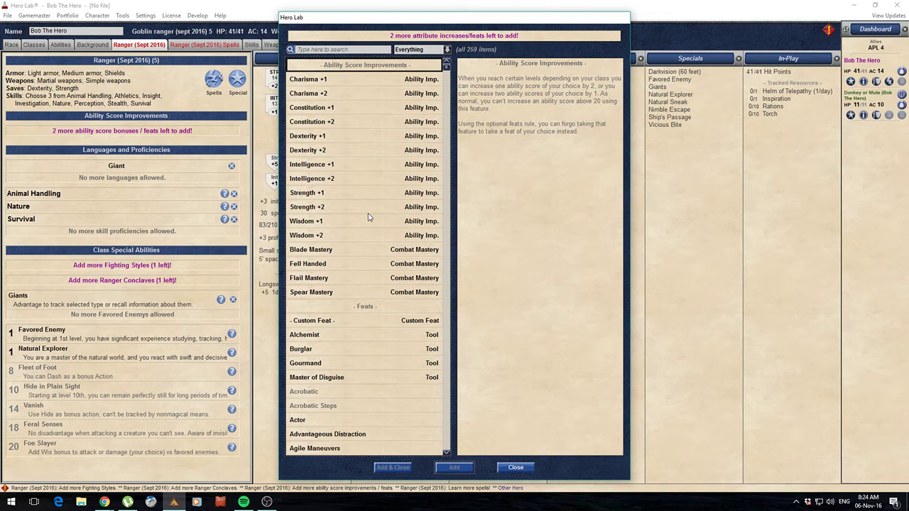
pyautogui.scroll(-9, 368, 217)
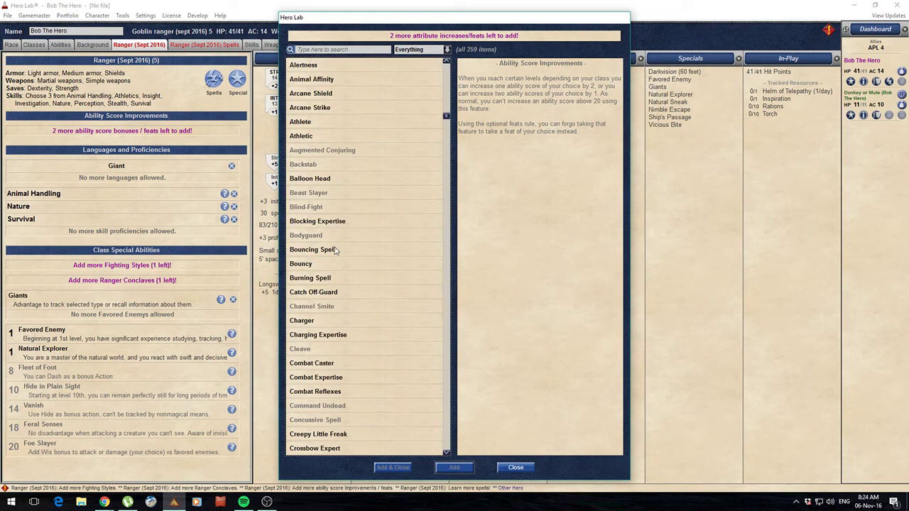
pyautogui.click(335, 250)
pyautogui.scroll(-10, 340, 256)
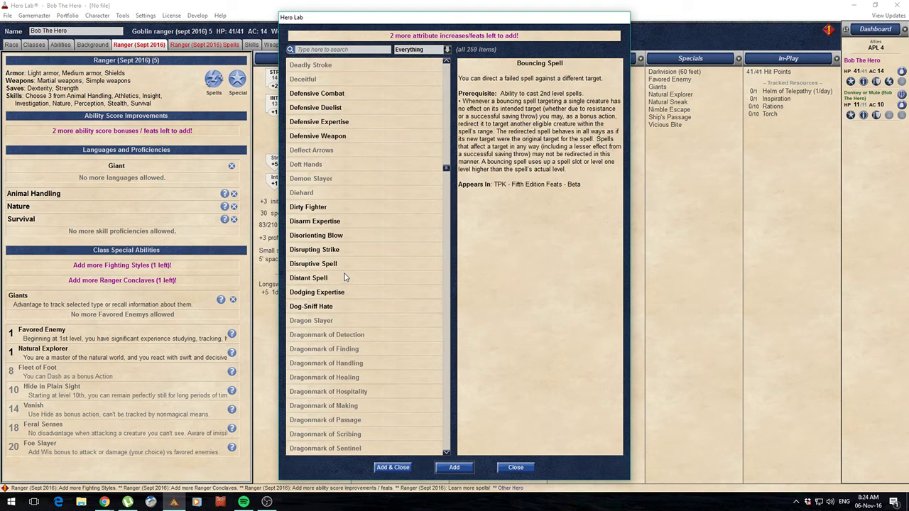
pyautogui.click(314, 208)
pyautogui.click(320, 235)
pyautogui.click(315, 265)
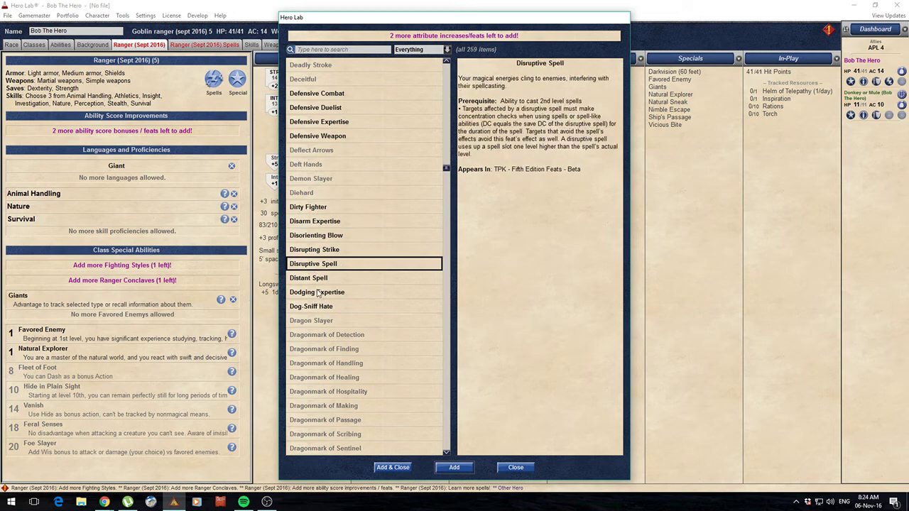
pyautogui.scroll(-5, 321, 291)
pyautogui.scroll(-10, 324, 294)
pyautogui.click(317, 181)
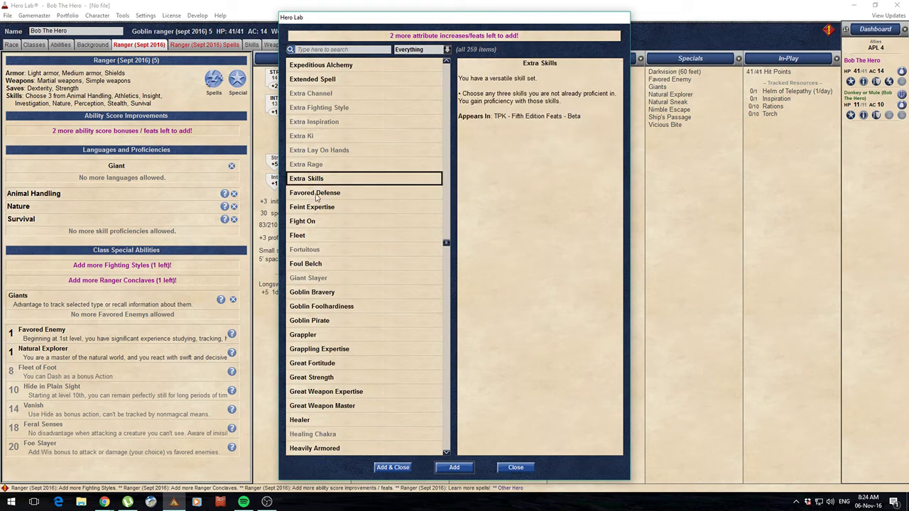
pyautogui.click(317, 196)
pyautogui.scroll(-10, 324, 264)
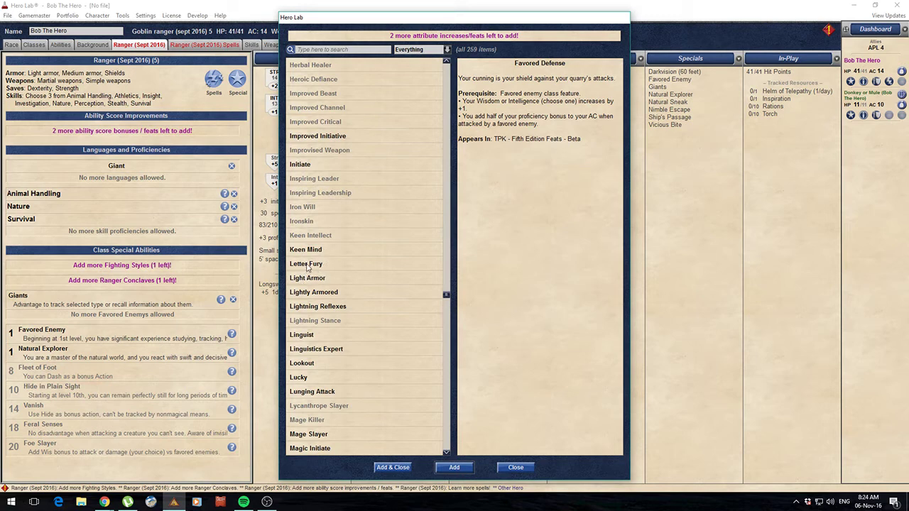
# Step: Add the Linguist feat as the Ranger's ability score improvement choice
pyautogui.click(303, 335)
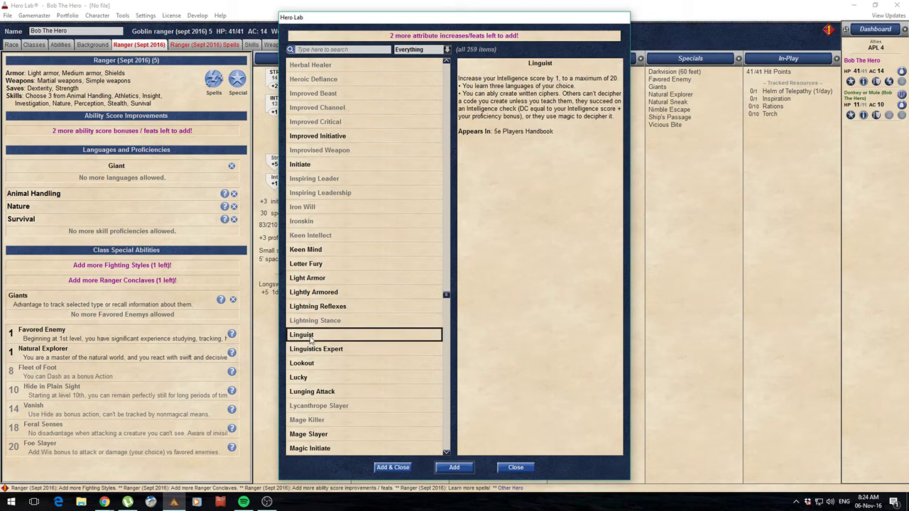
pyautogui.doubleClick(310, 338)
pyautogui.click(515, 467)
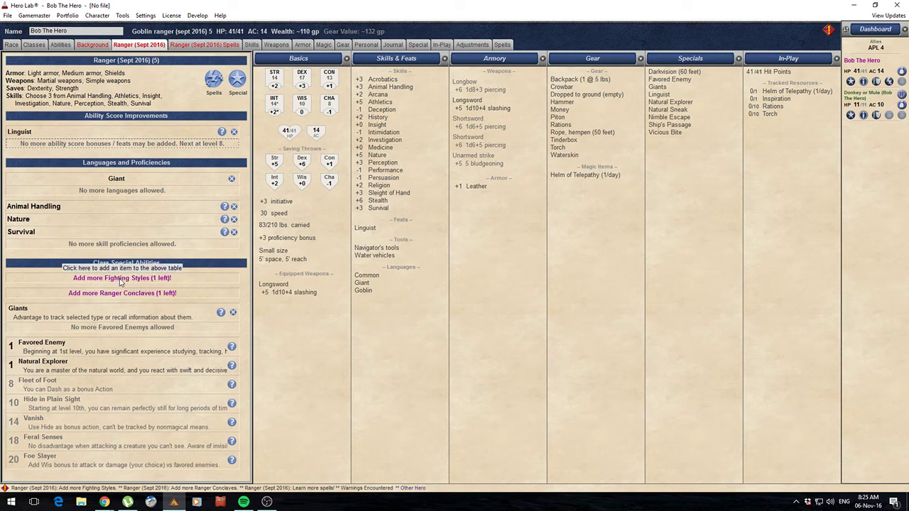
# Step: Add Elvish, Dwarvish and Gnomish as the hero's three new background languages
pyautogui.click(87, 45)
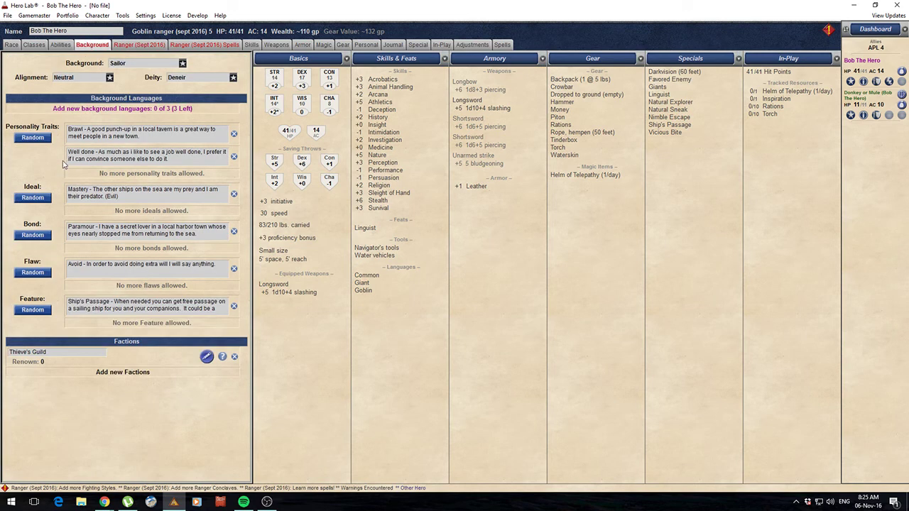
pyautogui.click(108, 110)
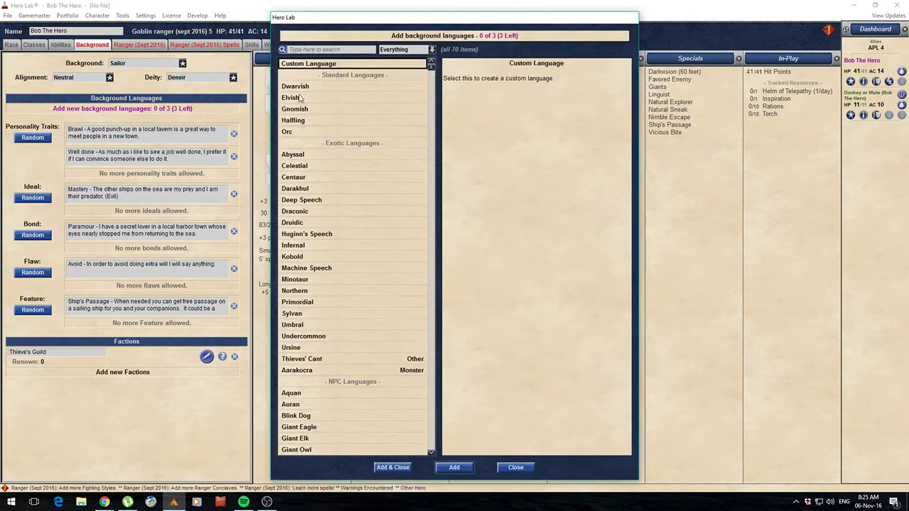
pyautogui.doubleClick(300, 98)
pyautogui.doubleClick(302, 86)
pyautogui.doubleClick(301, 86)
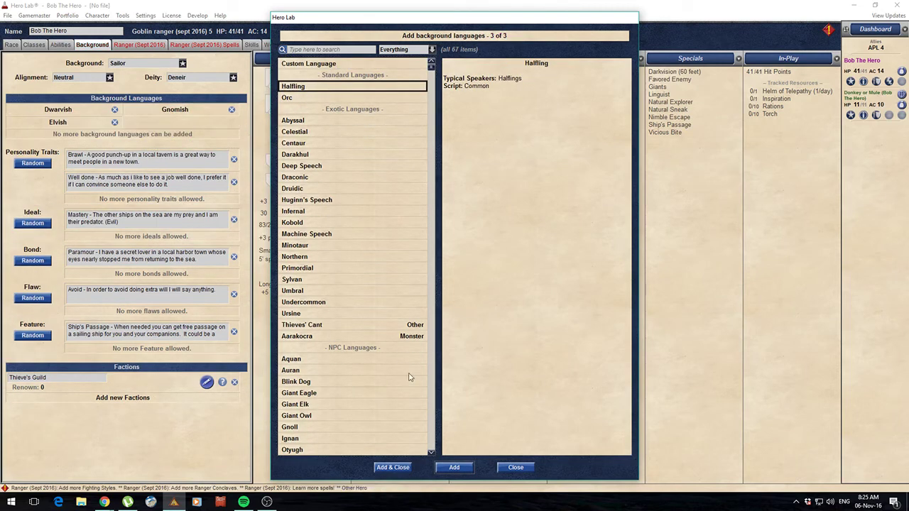
pyautogui.click(515, 468)
# Step: Add Two-Weapon Fighting as the Ranger's fighting style
pyautogui.click(140, 45)
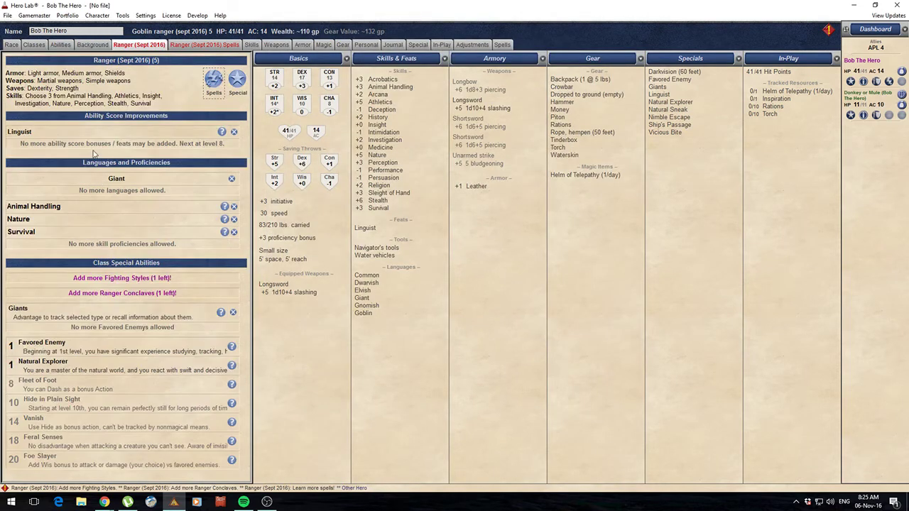
pyautogui.click(135, 279)
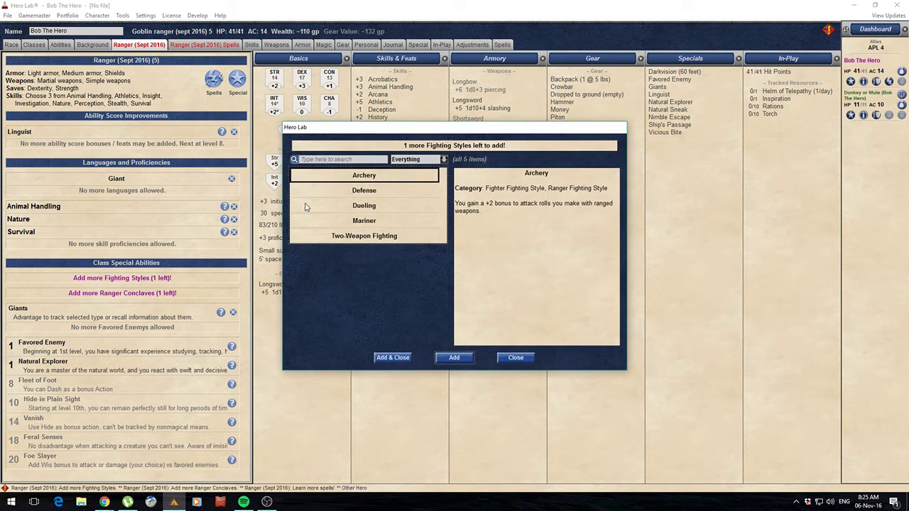
pyautogui.doubleClick(357, 240)
pyautogui.click(516, 357)
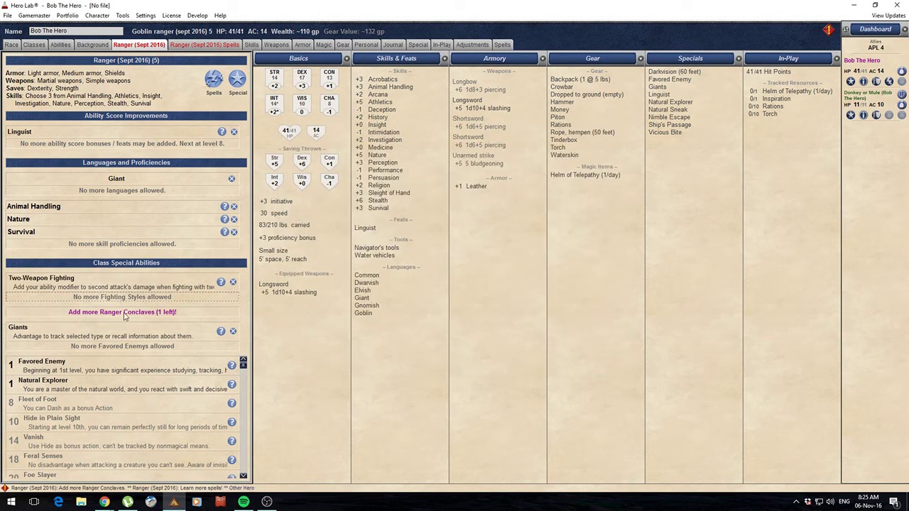
# Step: Compare the Deep Stalker and Hunter conclaves and add the Deep Stalker Conclave to the Ranger
pyautogui.click(123, 313)
pyautogui.click(362, 194)
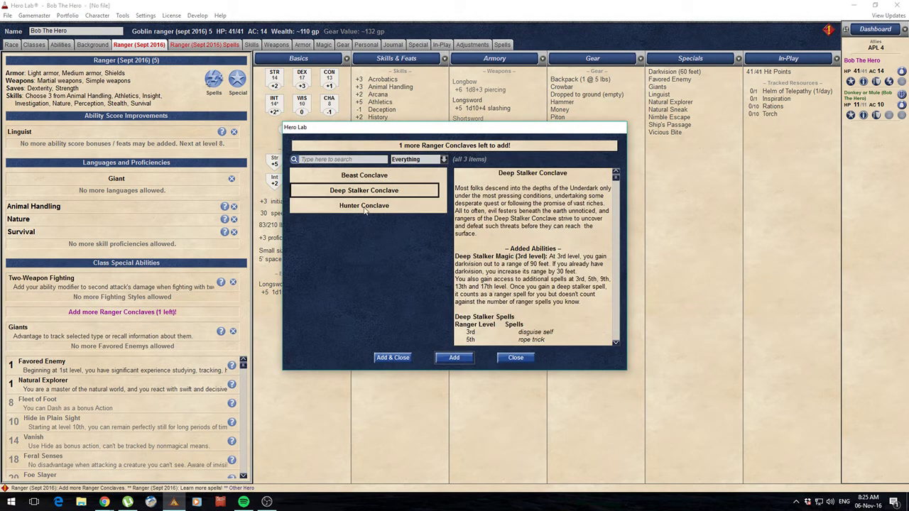
pyautogui.click(366, 208)
pyautogui.click(362, 197)
pyautogui.doubleClick(357, 196)
pyautogui.click(513, 359)
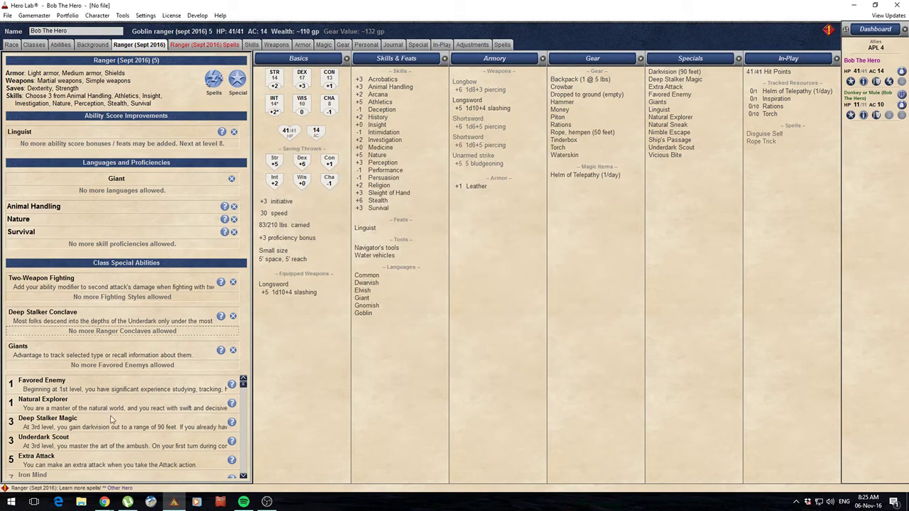
# Step: Look through the Ranger's class special abilities and read the description of Deep Stalker Magic
pyautogui.scroll(-2, 114, 419)
pyautogui.scroll(2, 124, 417)
pyautogui.scroll(-1, 125, 417)
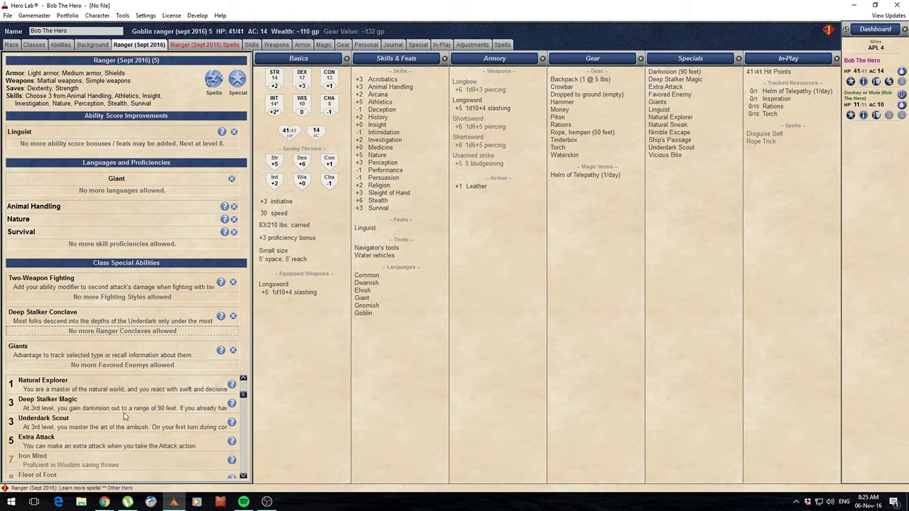
pyautogui.scroll(1, 170, 412)
pyautogui.scroll(-1, 223, 445)
pyautogui.moveTo(237, 422)
pyautogui.moveTo(230, 407)
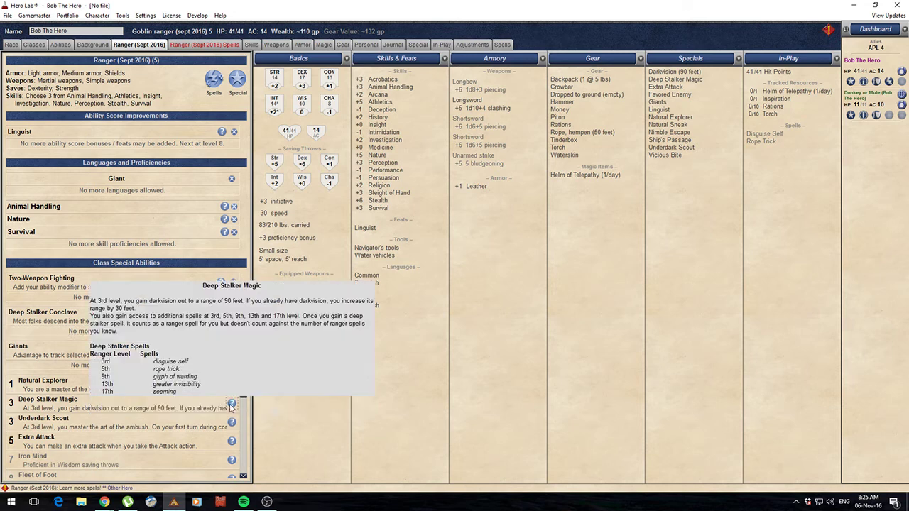
# Step: Add the Ranger spells Animal Animosity, Bewildering Tracks, Call of the Wild Companion and Detect Poison and Disease
pyautogui.click(200, 44)
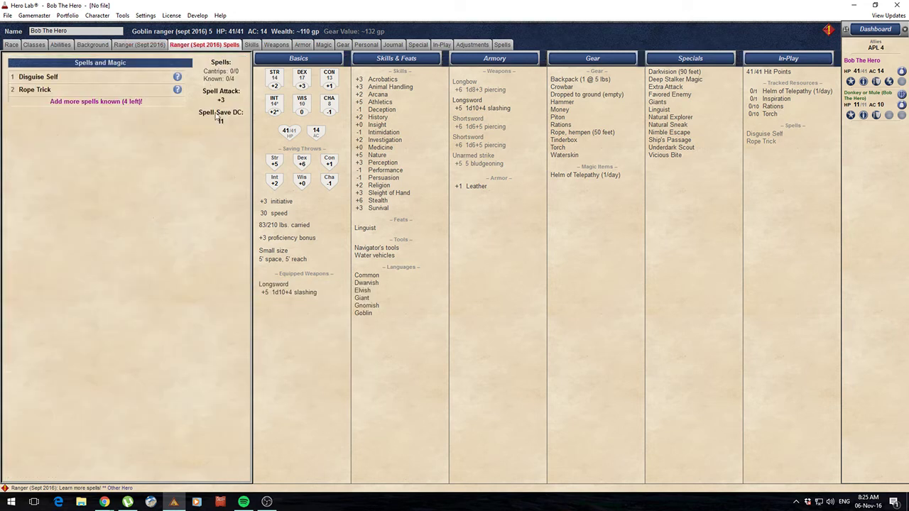
pyautogui.click(100, 101)
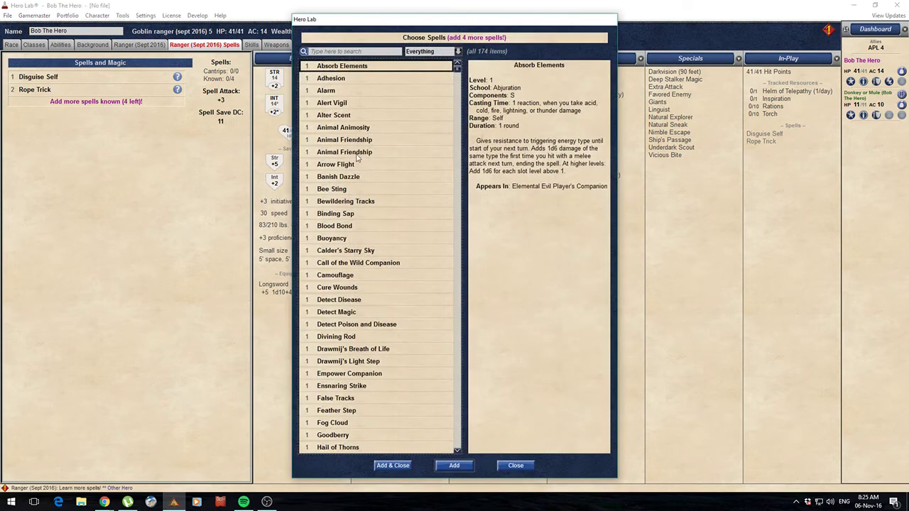
pyautogui.doubleClick(355, 128)
pyautogui.doubleClick(336, 189)
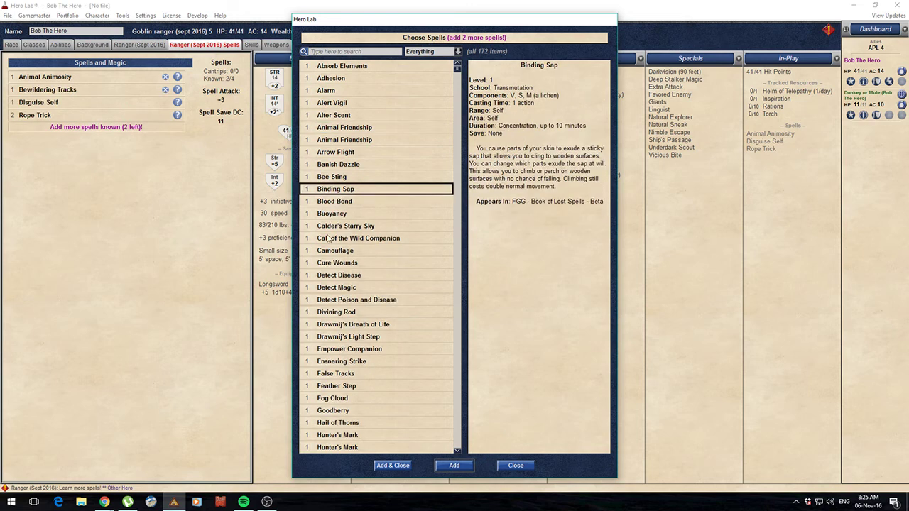
pyautogui.doubleClick(334, 239)
pyautogui.doubleClick(334, 287)
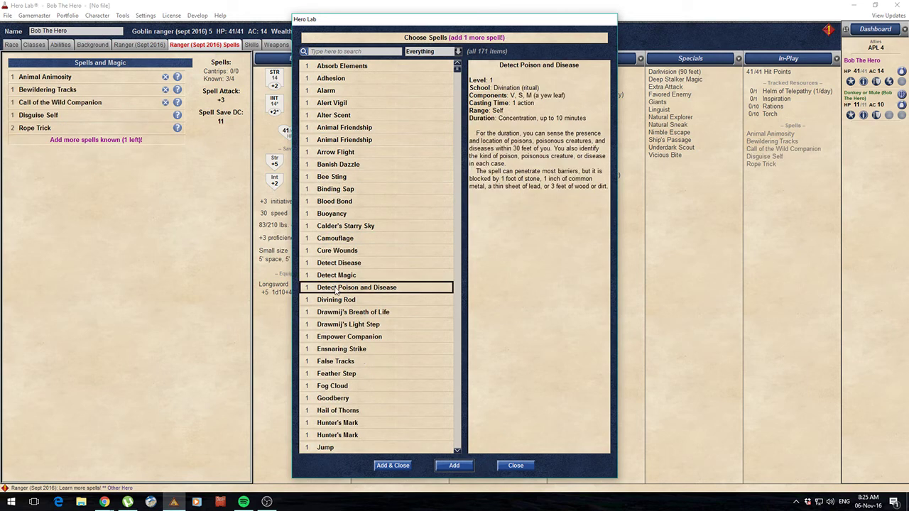
pyautogui.click(516, 465)
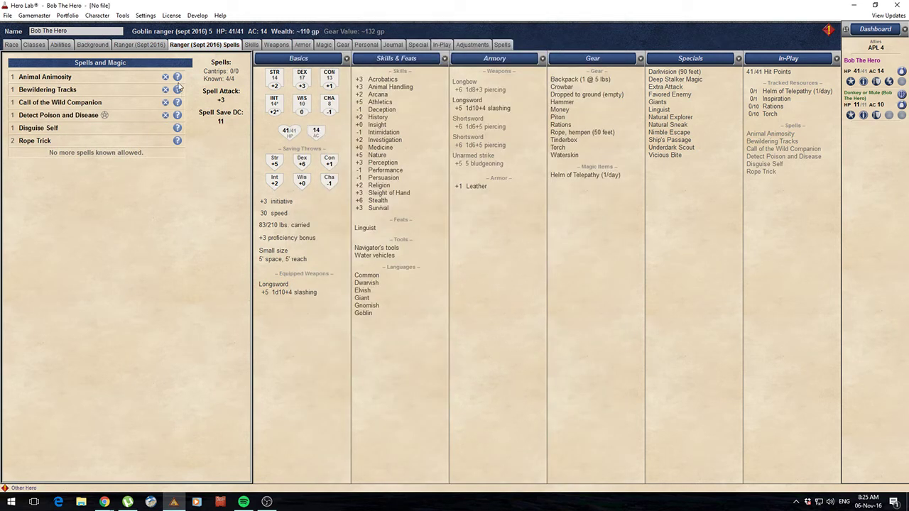
# Step: Read the details of the known spells, the hero's special abilities and the Investigation skill in the character summary
pyautogui.moveTo(181, 94)
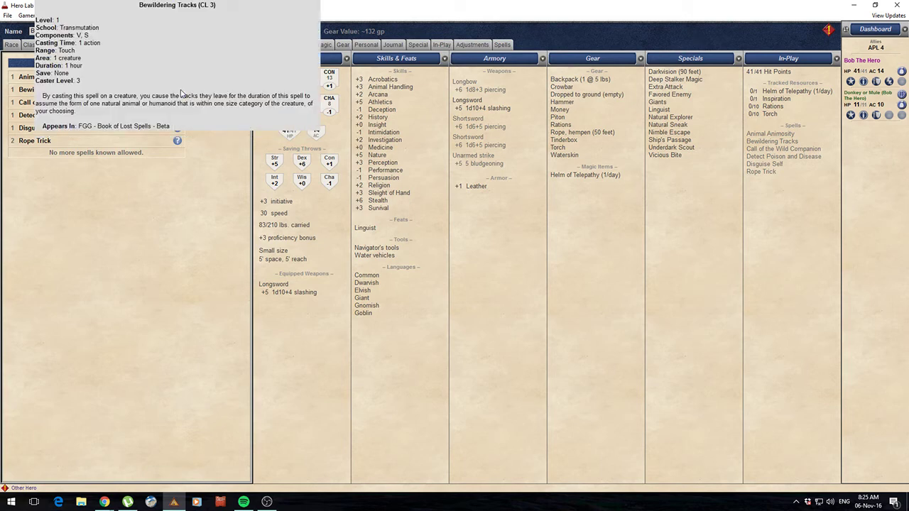
pyautogui.moveTo(178, 122)
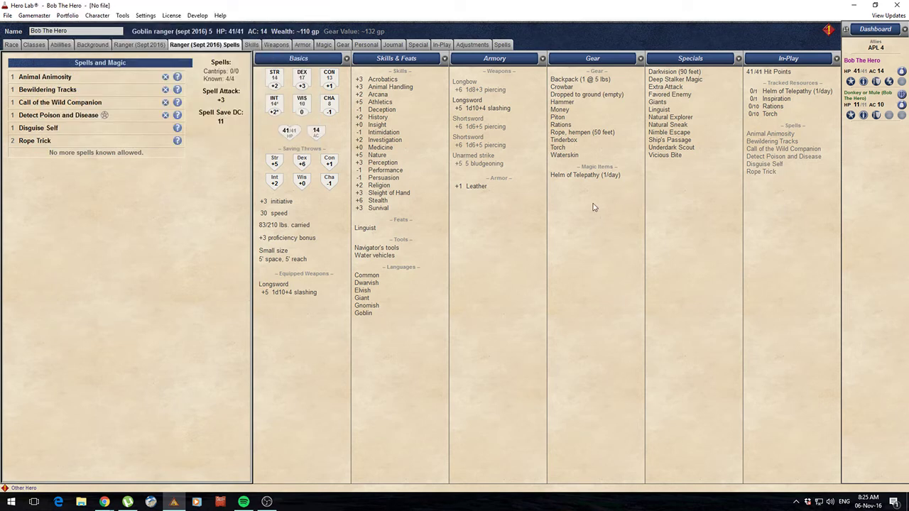
pyautogui.moveTo(774, 135)
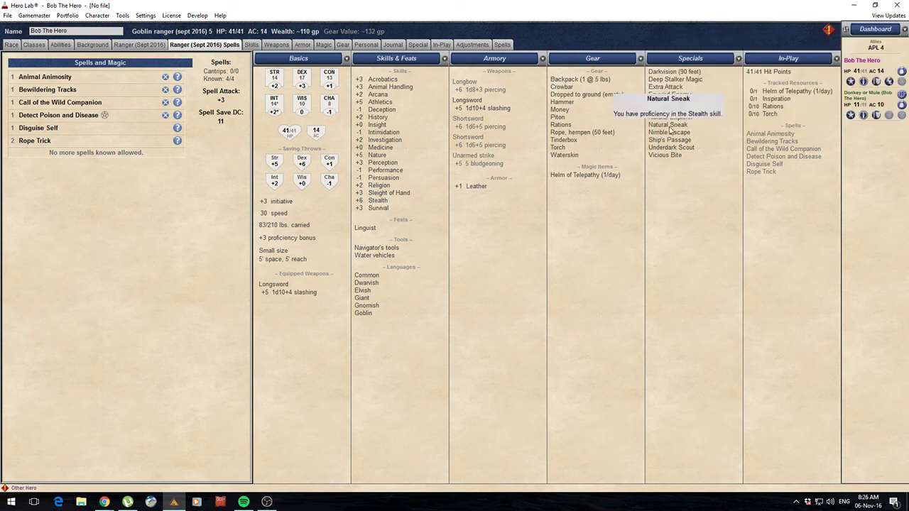
pyautogui.moveTo(663, 104)
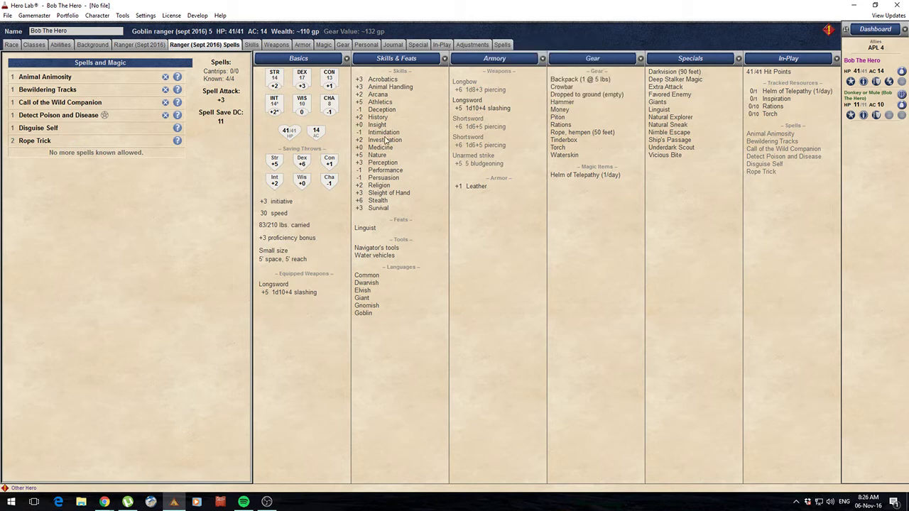
pyautogui.moveTo(387, 145)
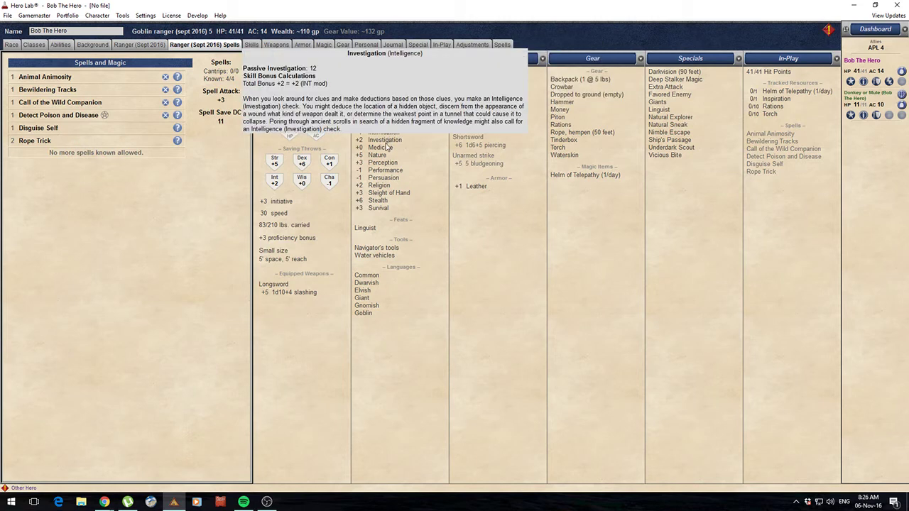
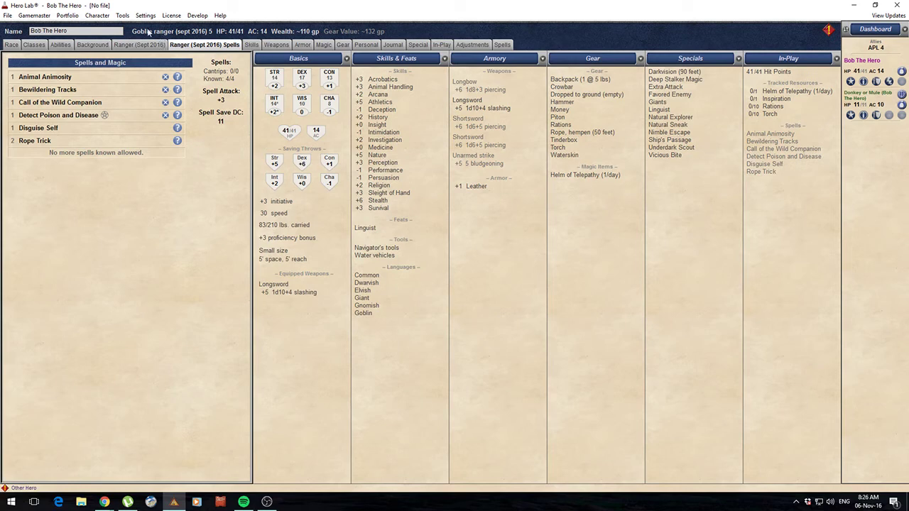
# Step: Preview the Standard Character Sheet printout for the current hero only and view its second page
pyautogui.click(7, 15)
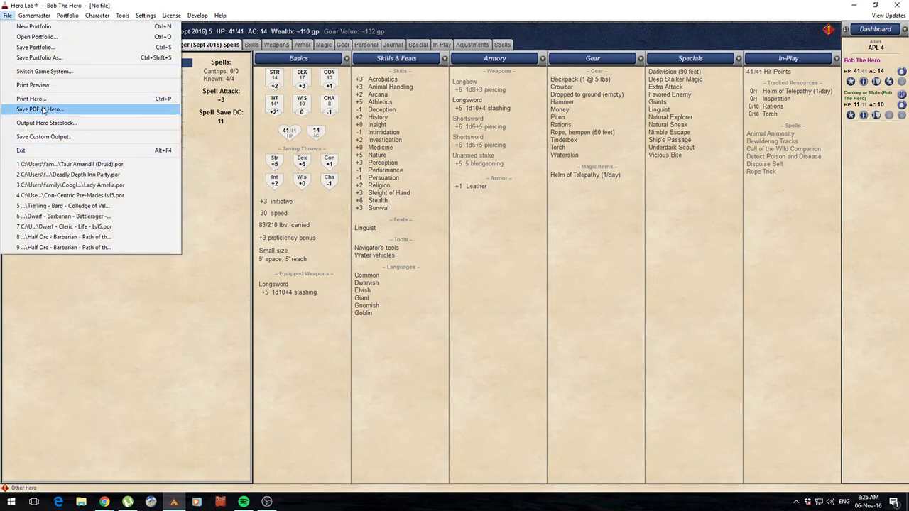
pyautogui.click(35, 86)
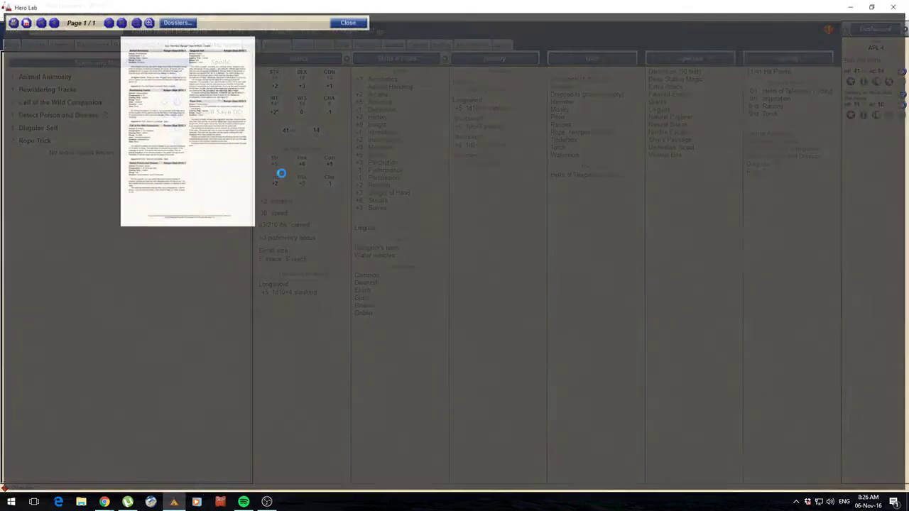
pyautogui.click(174, 21)
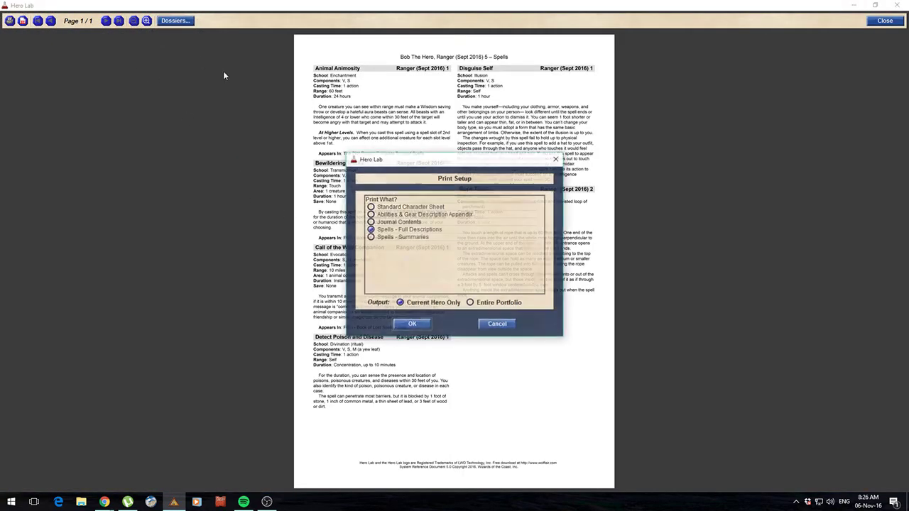
pyautogui.click(412, 323)
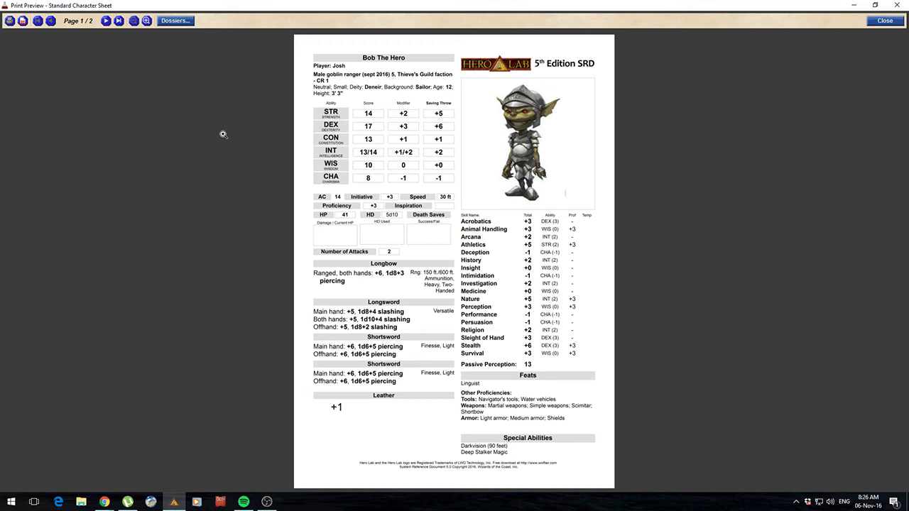
pyautogui.click(106, 22)
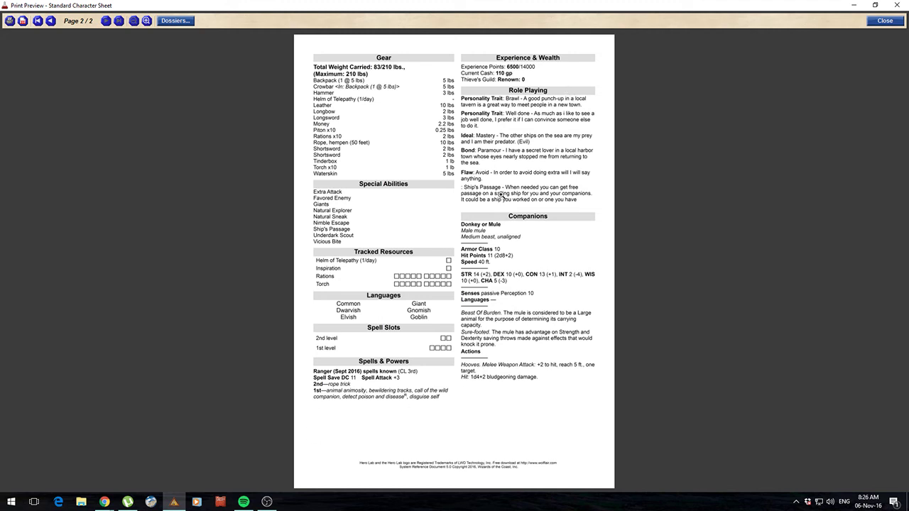
# Step: Preview the Abilities & Gear Description Appendix for the current hero and look through both of its pages
pyautogui.click(170, 19)
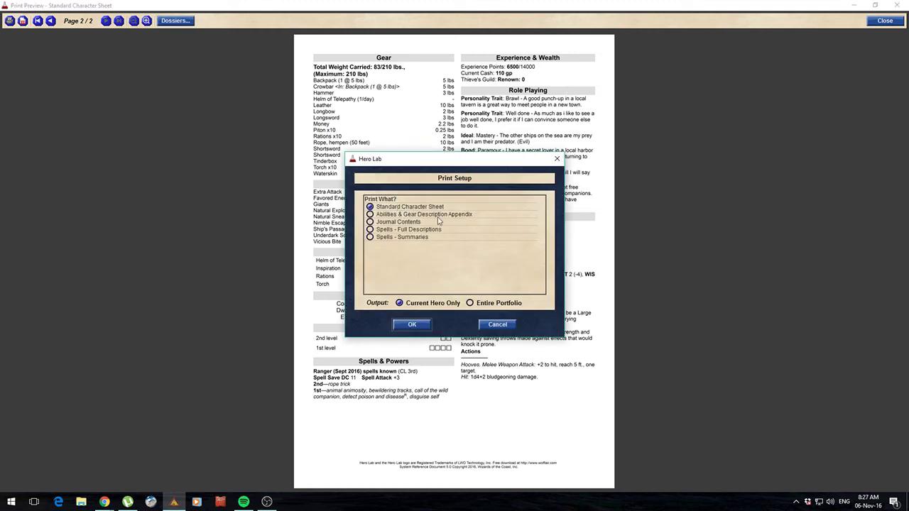
pyautogui.click(390, 214)
pyautogui.click(410, 324)
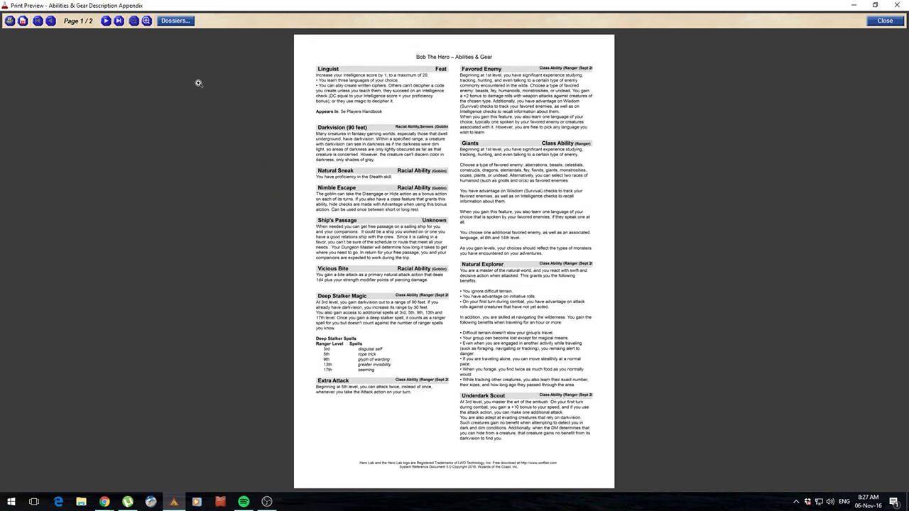
pyautogui.click(177, 21)
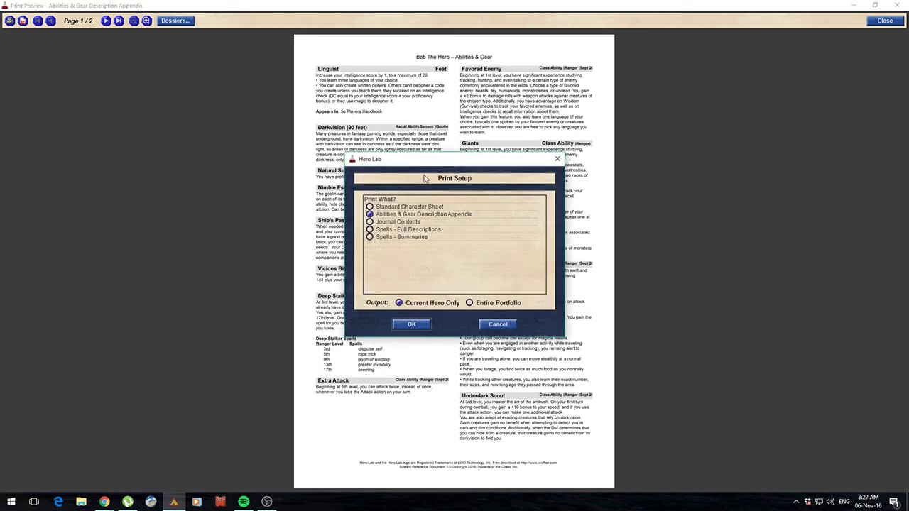
pyautogui.click(498, 325)
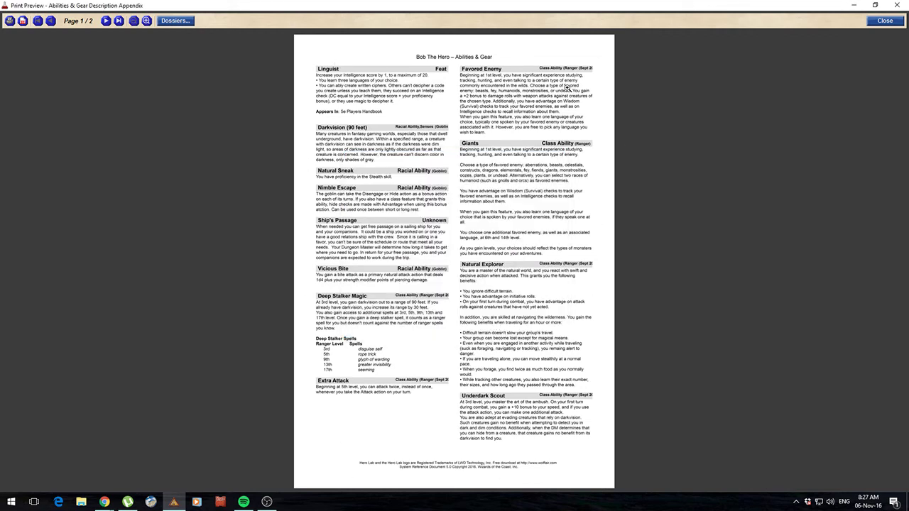
pyautogui.click(106, 21)
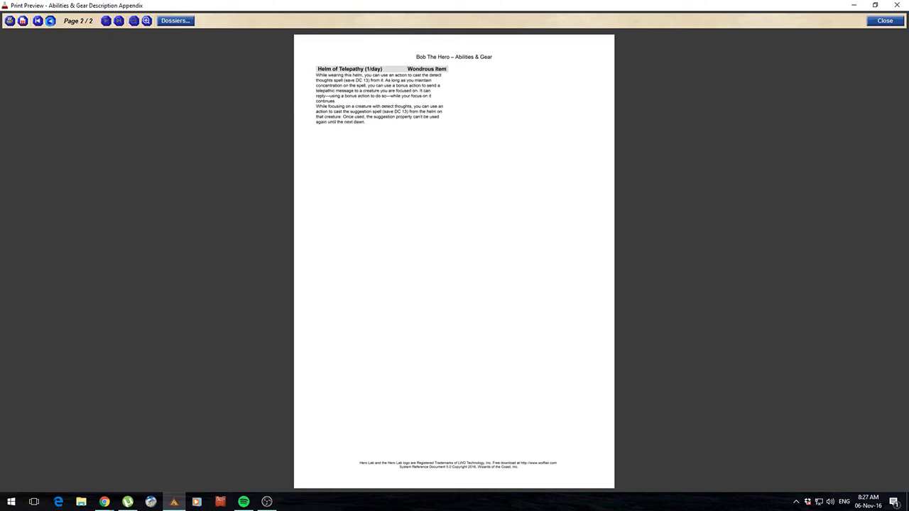
pyautogui.click(50, 21)
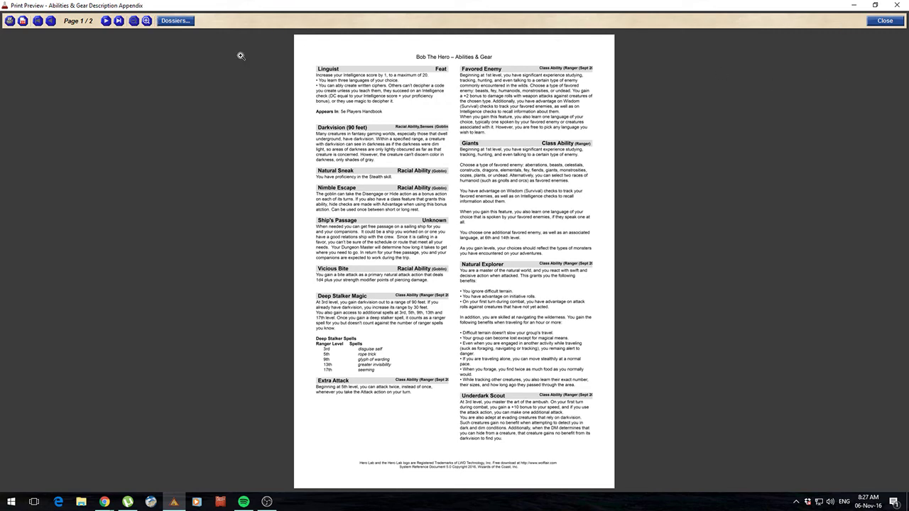
# Step: Preview the Spells - Full Descriptions printout for the current hero, then return to the character editor
pyautogui.click(169, 20)
pyautogui.click(391, 230)
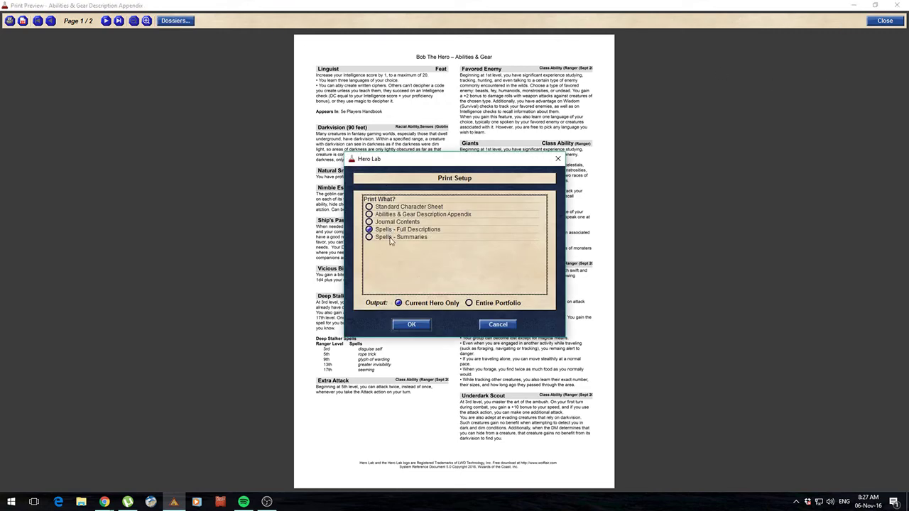
pyautogui.click(412, 325)
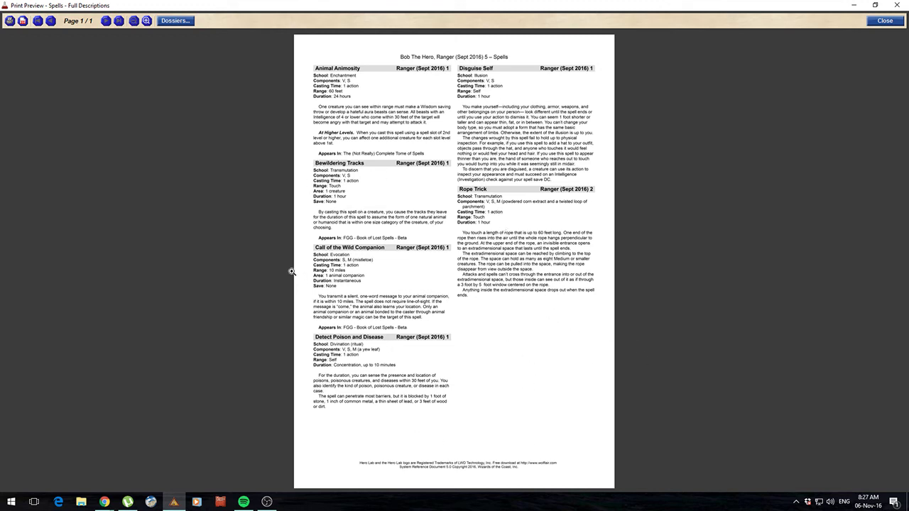
pyautogui.click(885, 22)
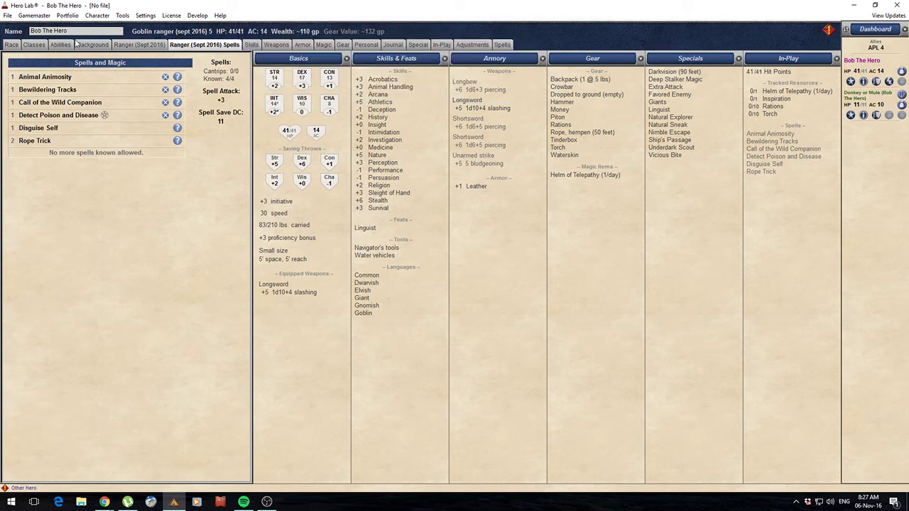
# Step: Create a new level 1 hero named "Jane The Fighter" in the portfolio, keeping the default hero settings
pyautogui.click(9, 14)
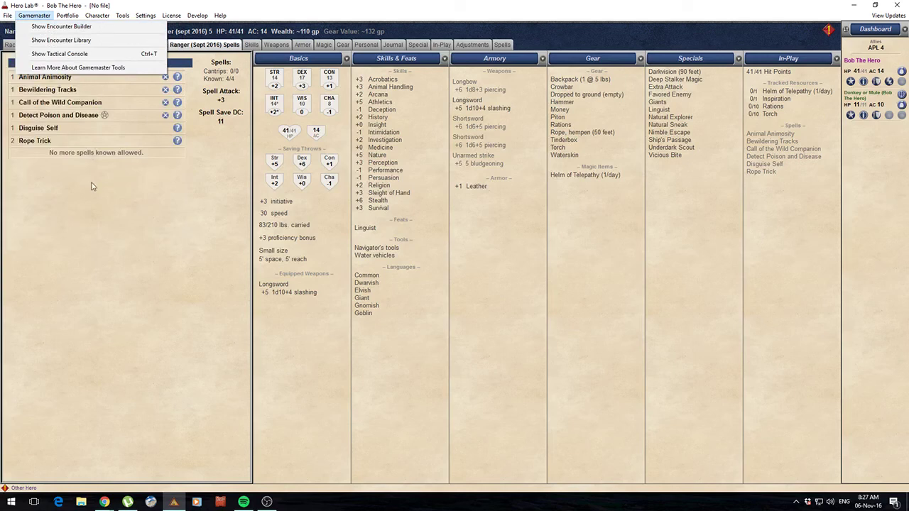
pyautogui.click(34, 15)
pyautogui.click(98, 15)
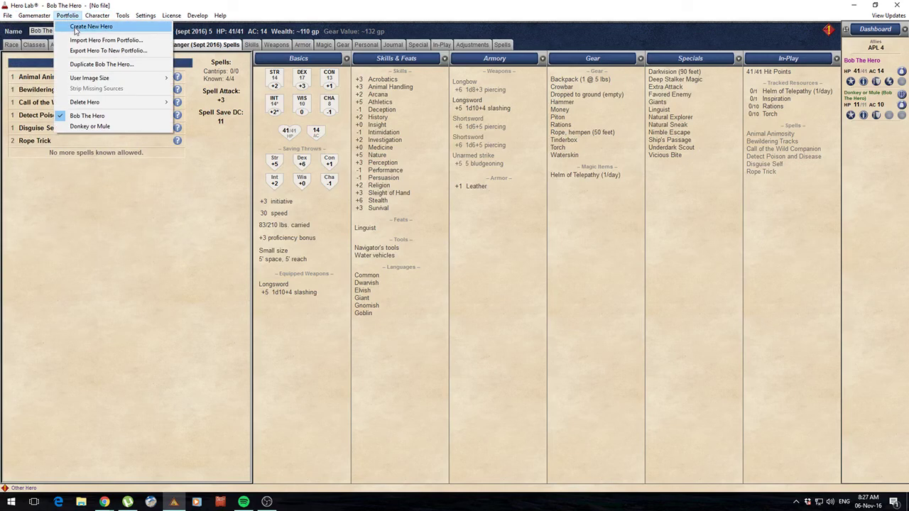
pyautogui.click(78, 24)
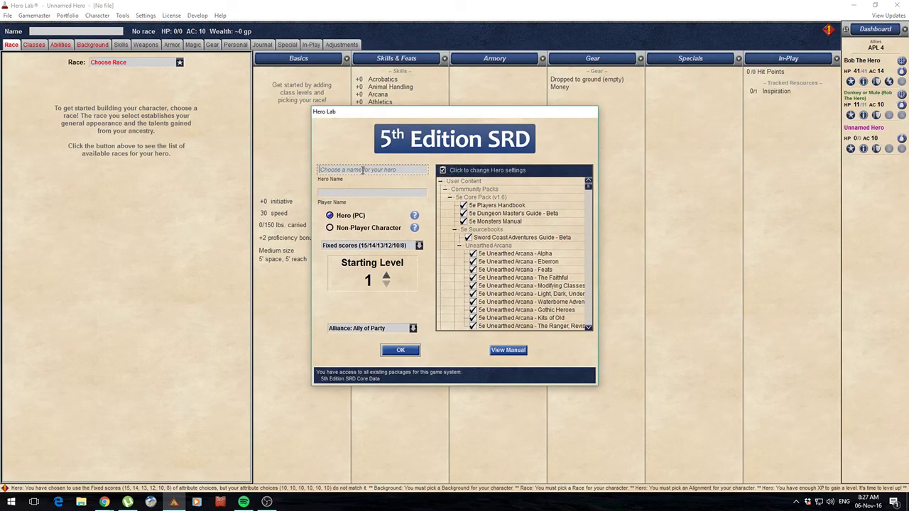
pyautogui.write('Jane The Fighter')
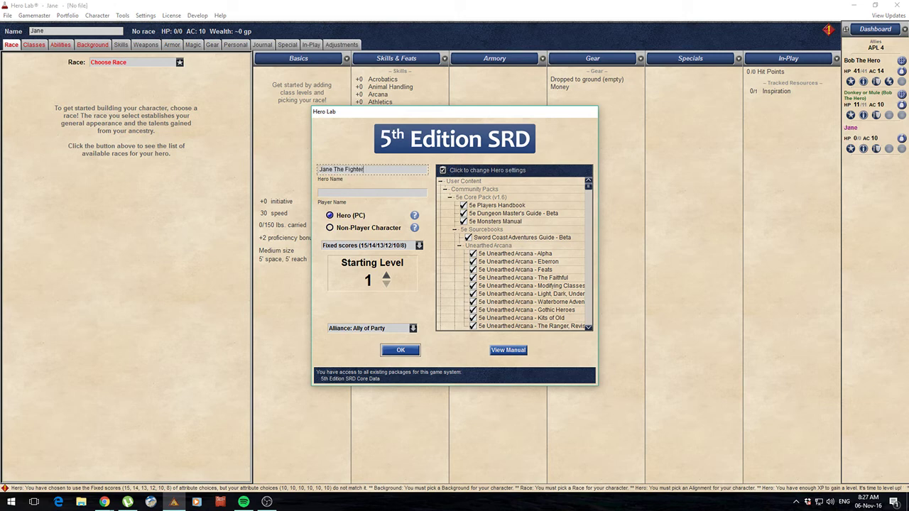
pyautogui.click(402, 351)
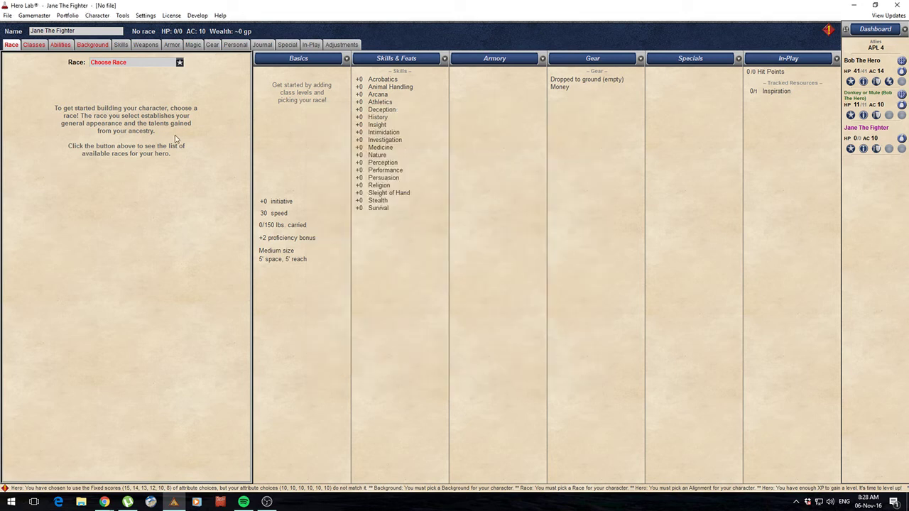
# Step: Set the new hero's race to Human and add Orc as the extra language
pyautogui.click(110, 64)
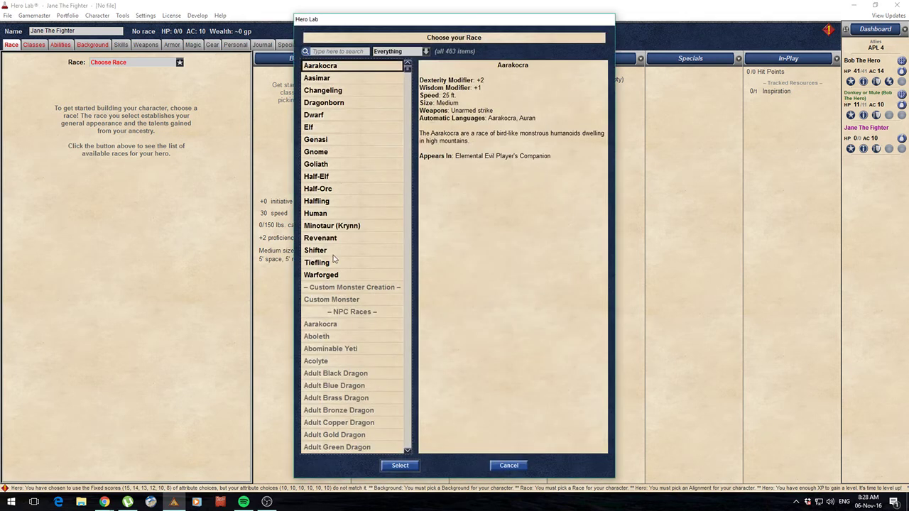
pyautogui.doubleClick(317, 215)
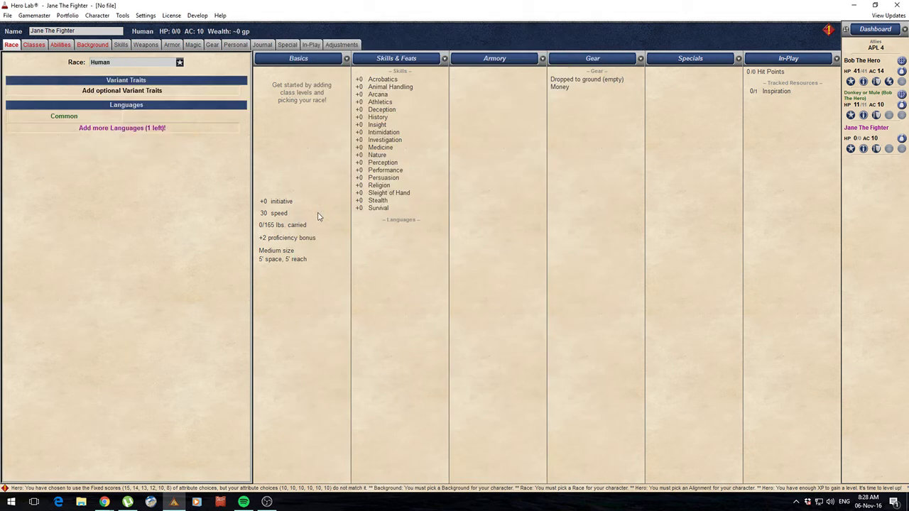
pyautogui.click(108, 128)
pyautogui.doubleClick(312, 157)
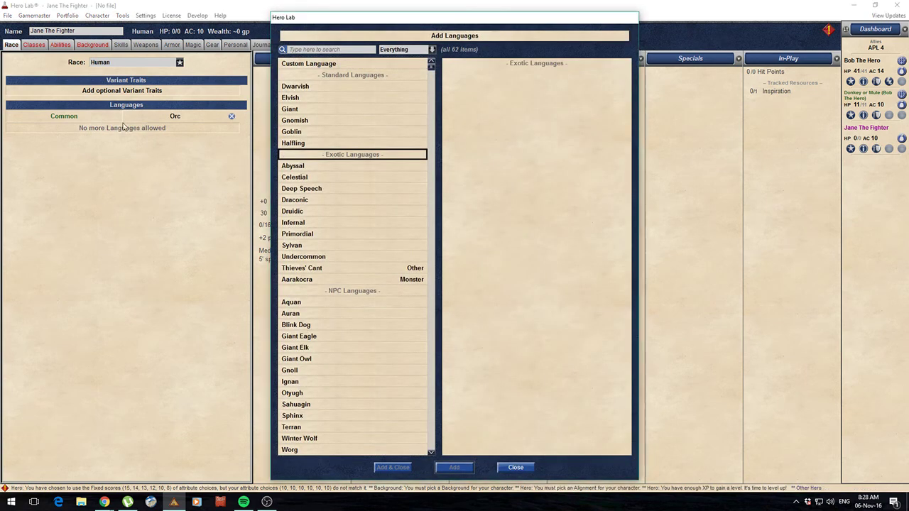
pyautogui.click(515, 467)
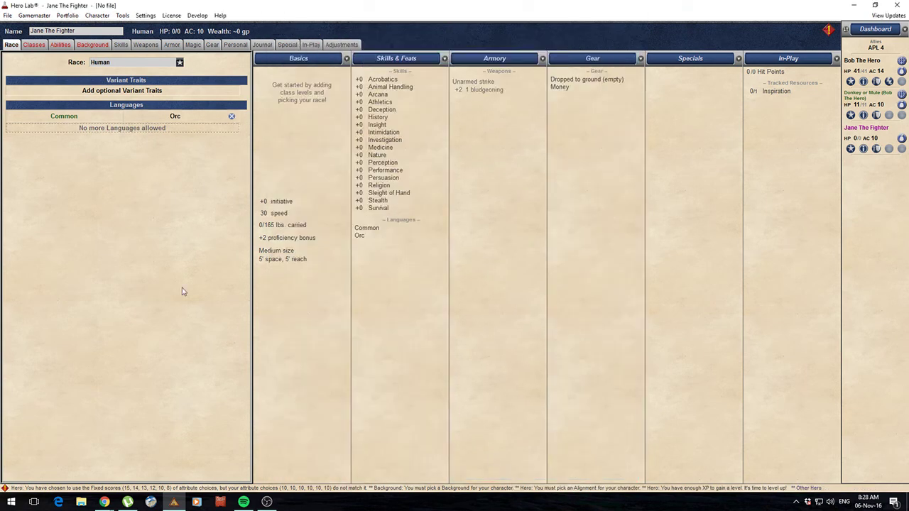
# Step: Add one level of the Fighter class to the new hero
pyautogui.click(34, 44)
pyautogui.click(126, 98)
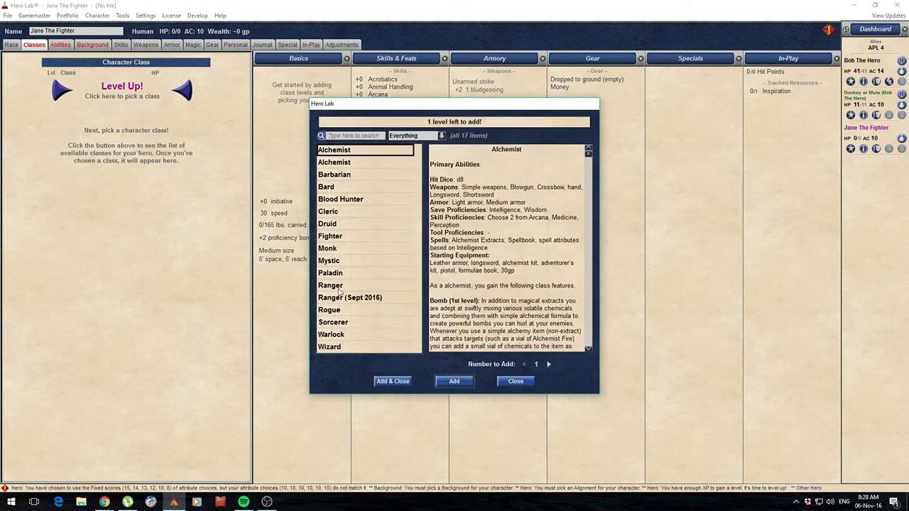
pyautogui.doubleClick(338, 242)
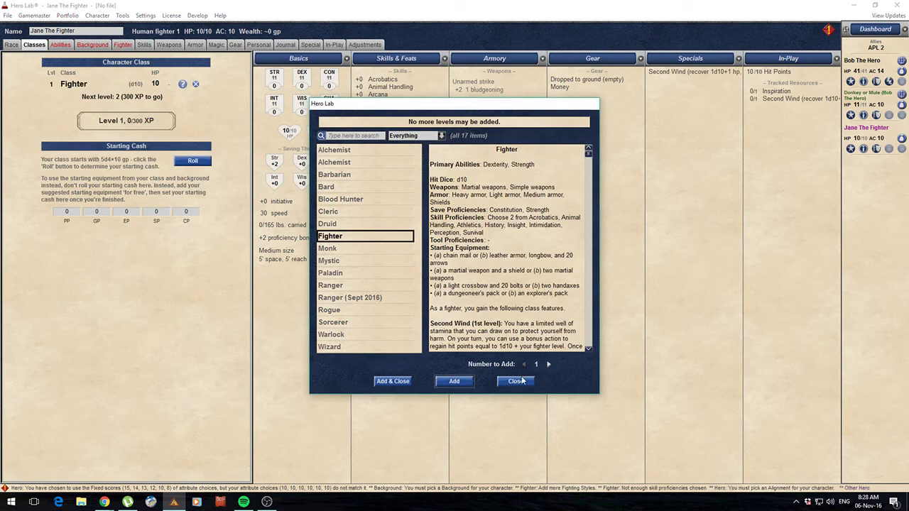
pyautogui.click(522, 381)
# Step: Raise the fighter's Strength to 16 and Dexterity to 15
pyautogui.click(61, 45)
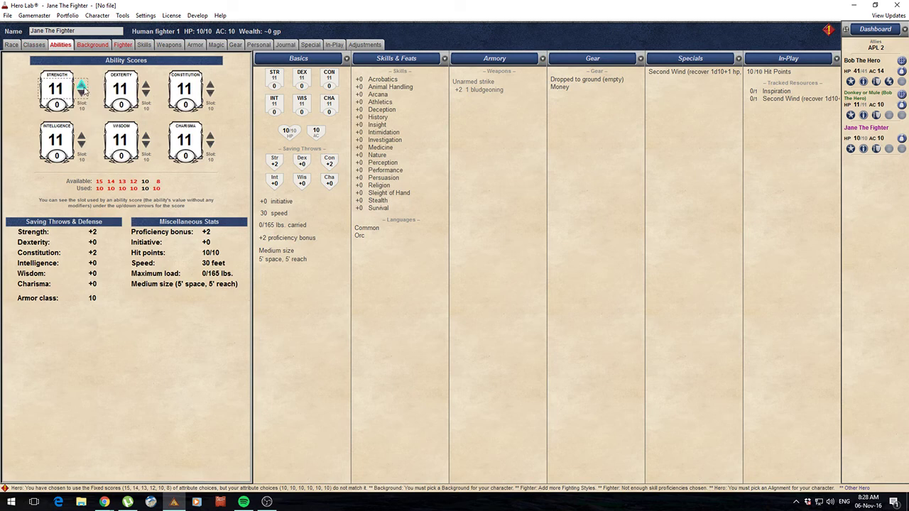
pyautogui.click(82, 84)
pyautogui.click(82, 84)
pyautogui.click(82, 84)
pyautogui.click(82, 85)
pyautogui.click(146, 84)
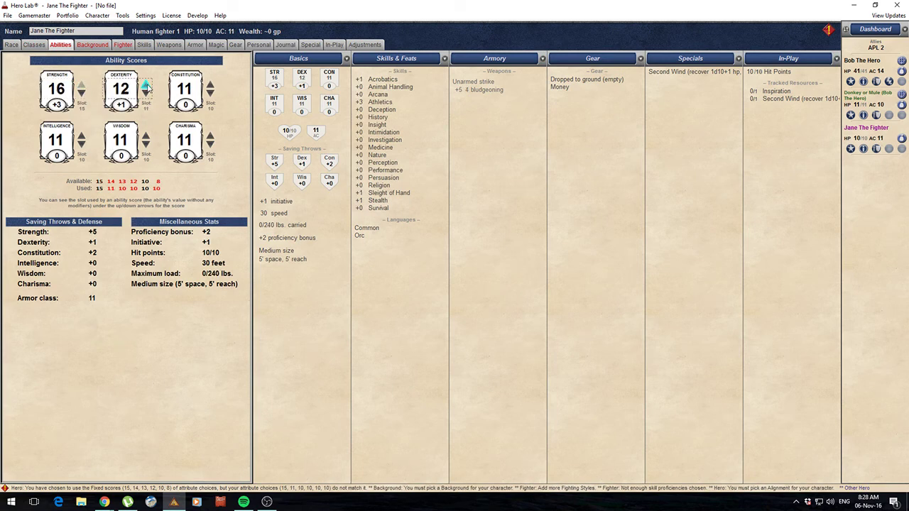
pyautogui.click(146, 84)
pyautogui.click(146, 84)
pyautogui.click(145, 85)
# Step: Set the fighter's remaining ability scores to Constitution 14, Intelligence 13 and Charisma 9
pyautogui.click(210, 84)
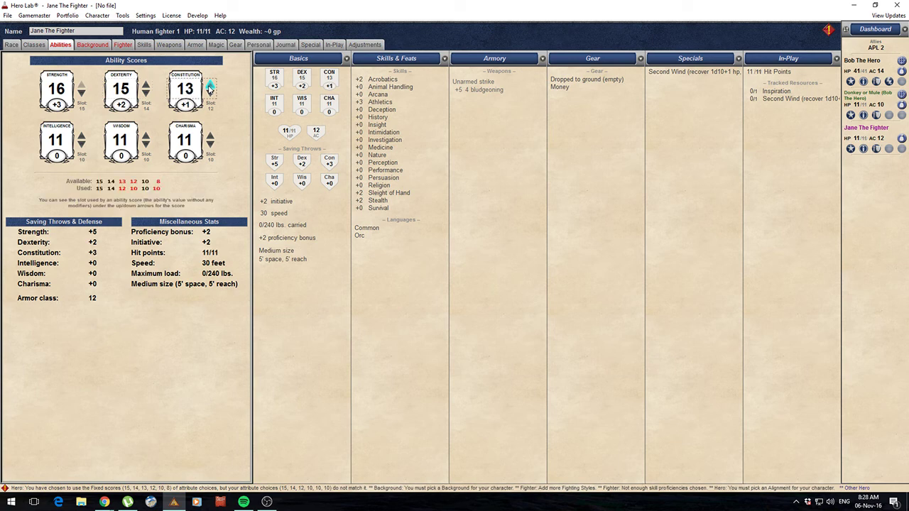
pyautogui.click(210, 85)
pyautogui.click(82, 136)
pyautogui.click(82, 137)
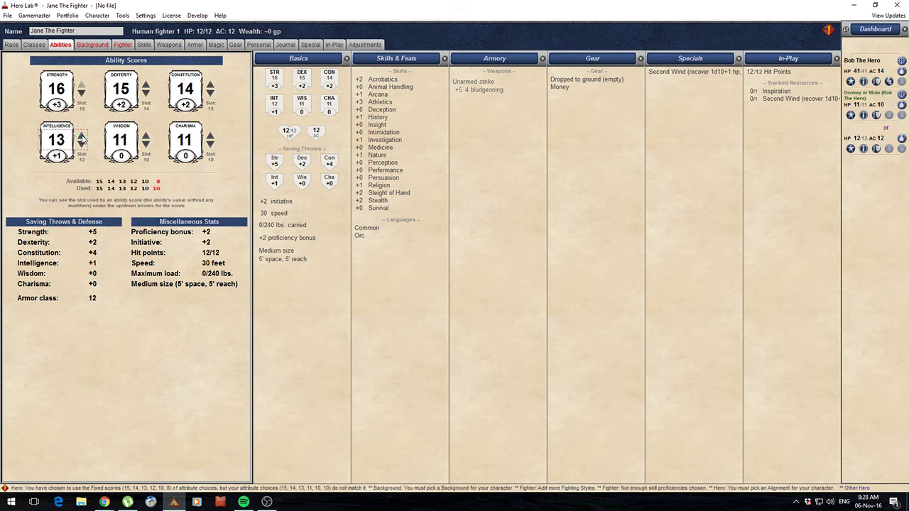
pyautogui.click(210, 144)
pyautogui.click(210, 144)
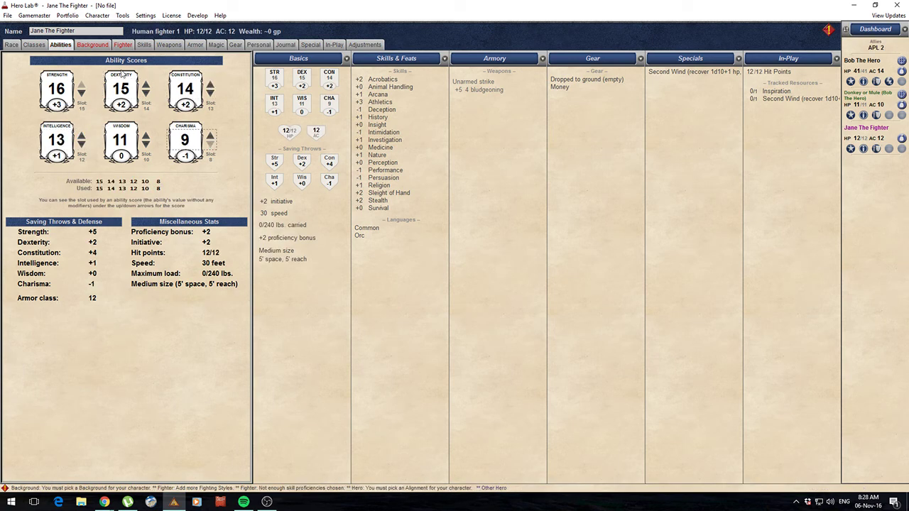
# Step: Choose Soldier as the fighter's background
pyautogui.click(88, 46)
pyautogui.click(137, 63)
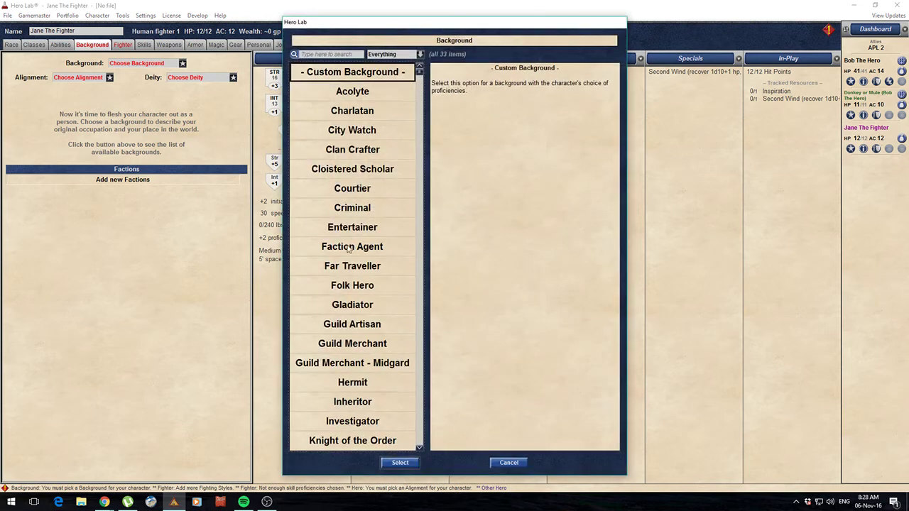
pyautogui.scroll(-5, 349, 249)
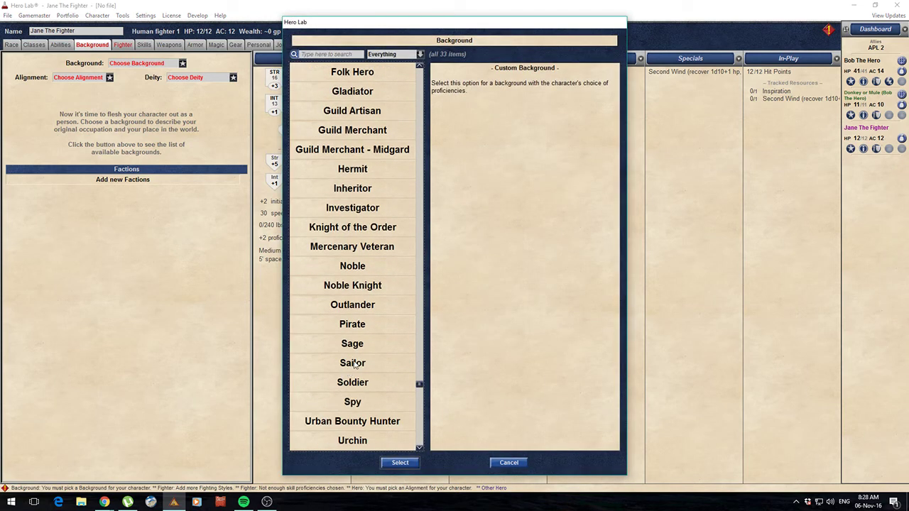
pyautogui.doubleClick(352, 383)
# Step: Set the fighter's alignment to Chaotic Good and the deity to Cyric
pyautogui.click(79, 78)
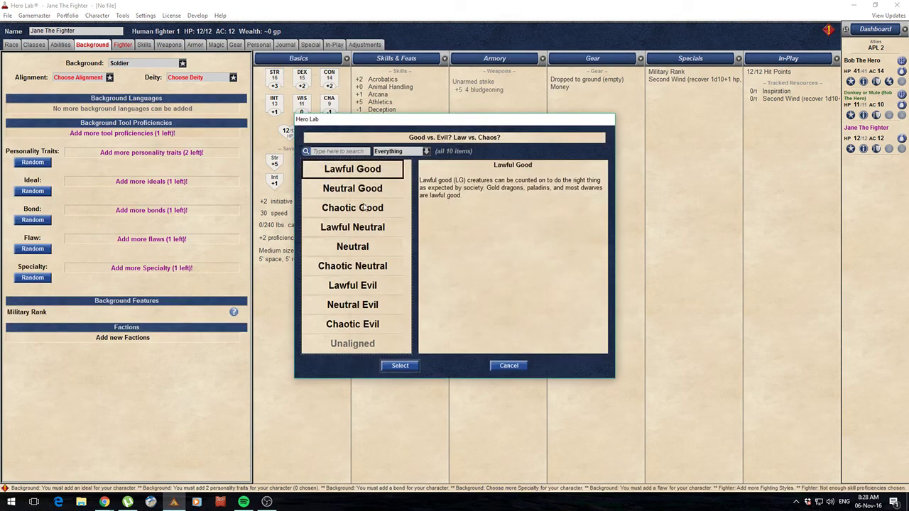
pyautogui.doubleClick(350, 209)
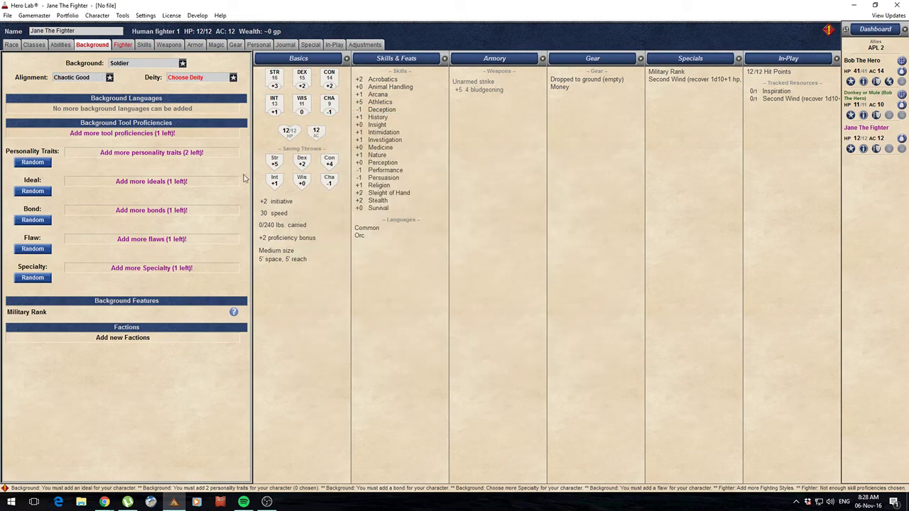
pyautogui.click(191, 80)
pyautogui.doubleClick(306, 201)
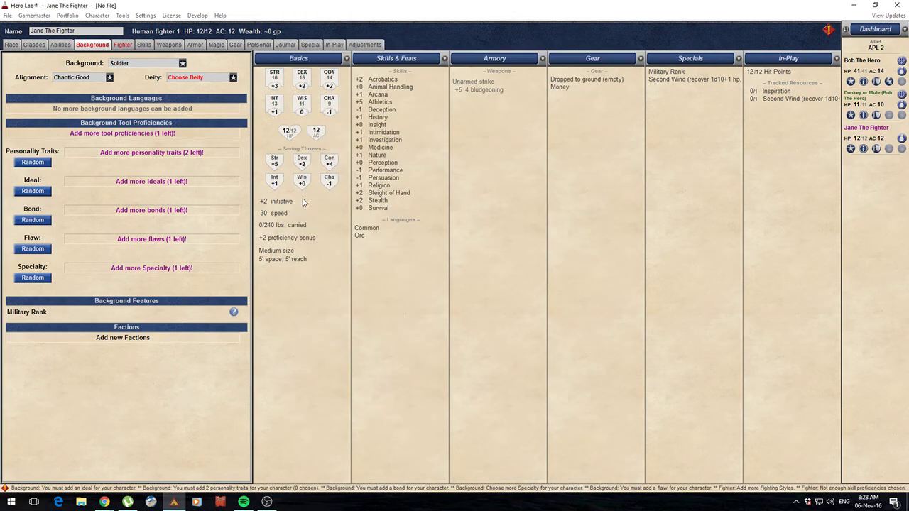
# Step: Add the Dice set as the Soldier background's tool proficiency
pyautogui.click(88, 134)
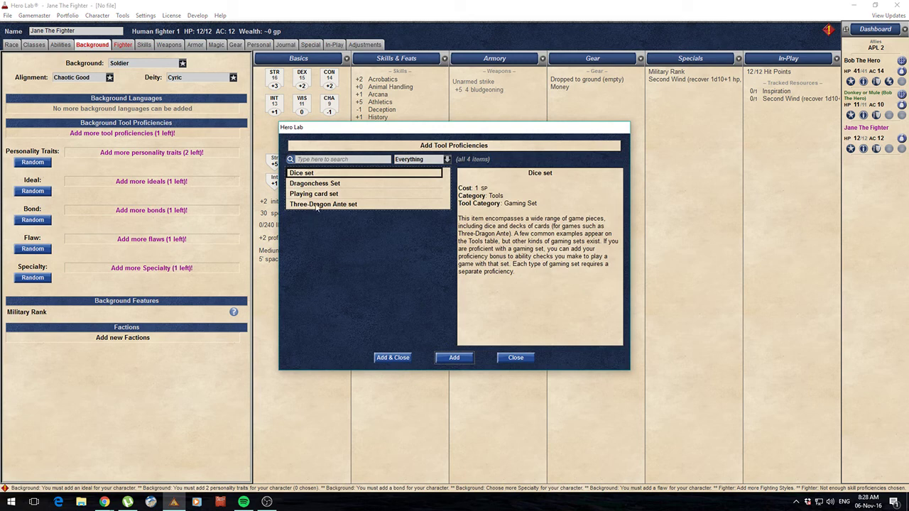
pyautogui.doubleClick(295, 174)
pyautogui.click(520, 359)
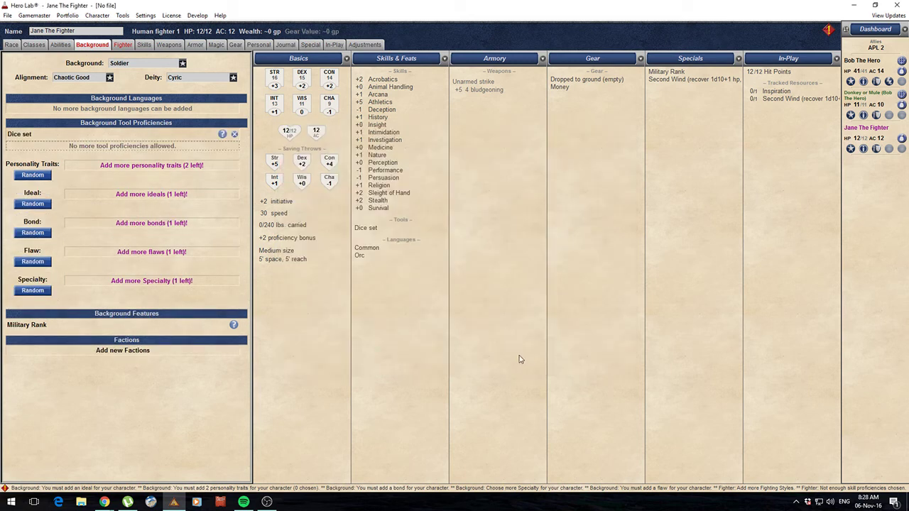
# Step: Randomly generate the fighter's two personality traits, ideal, bond, flaw and specialty
pyautogui.doubleClick(32, 174)
pyautogui.click(37, 238)
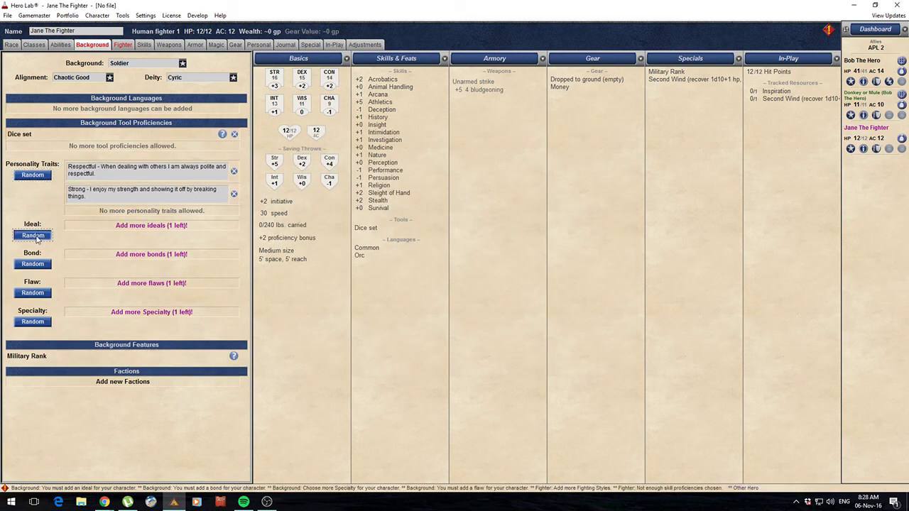
pyautogui.click(34, 273)
pyautogui.click(34, 310)
pyautogui.click(34, 348)
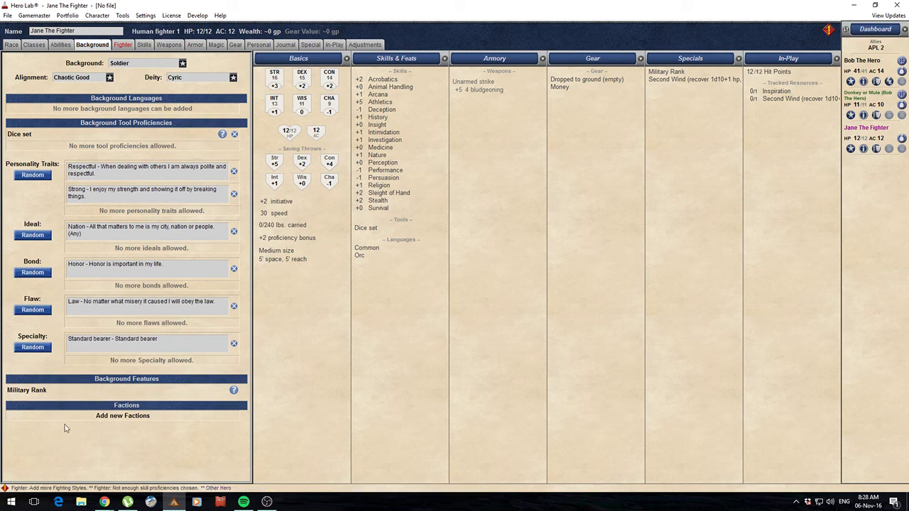
# Step: Add Acrobatics and Survival as the fighter's two class skill proficiencies
pyautogui.click(122, 45)
pyautogui.click(142, 131)
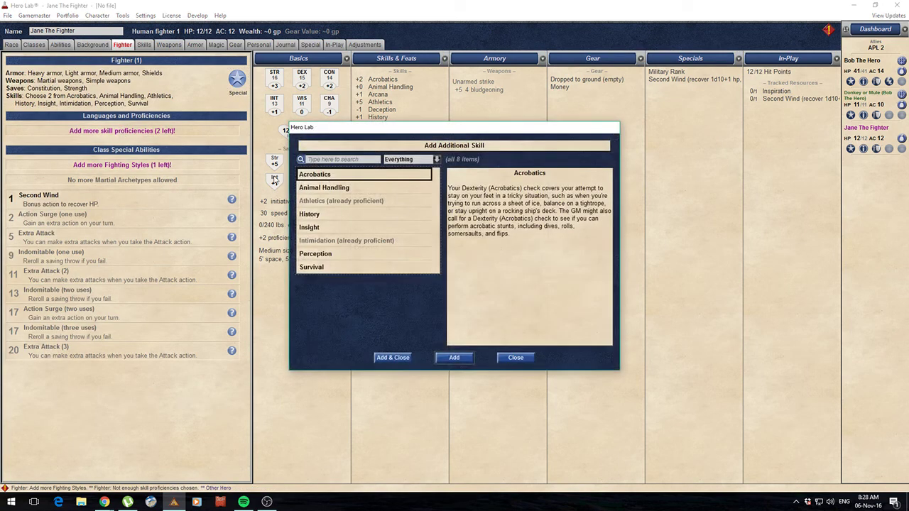
pyautogui.doubleClick(334, 176)
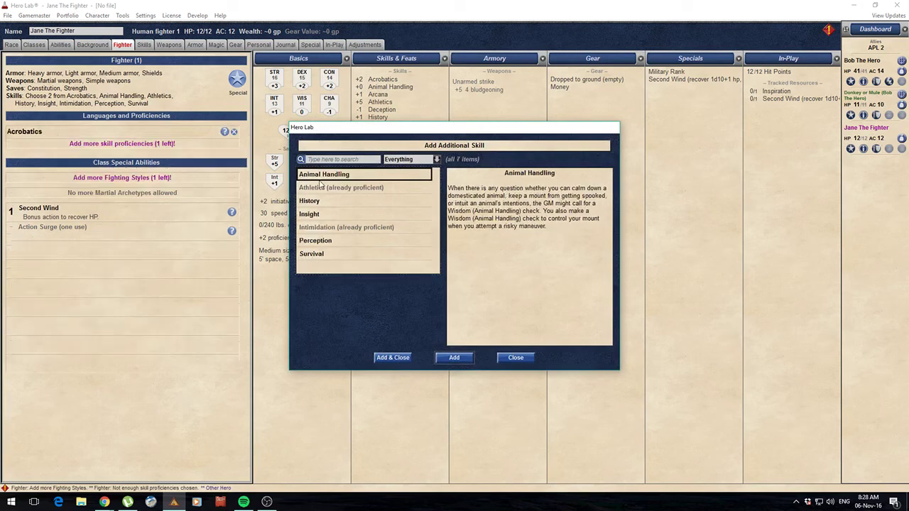
pyautogui.doubleClick(318, 254)
pyautogui.click(516, 357)
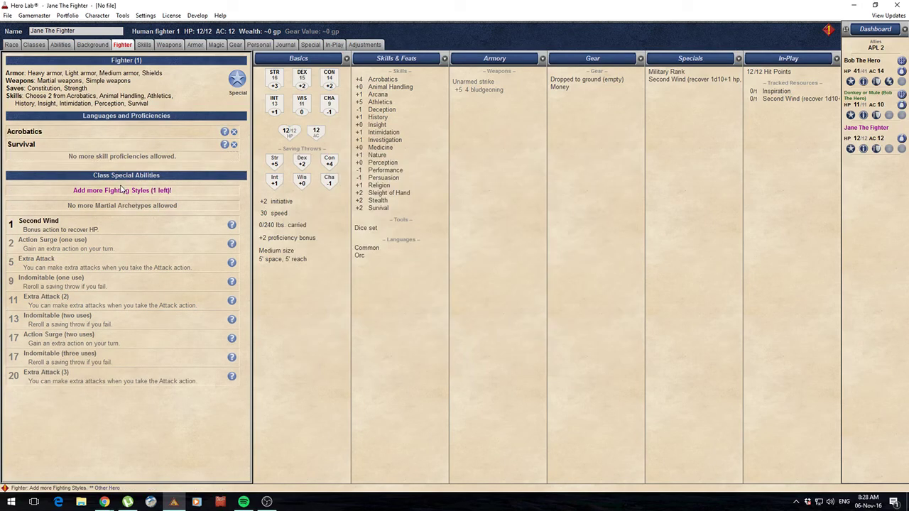
# Step: Choose Dueling as the fighter's fighting style
pyautogui.click(122, 191)
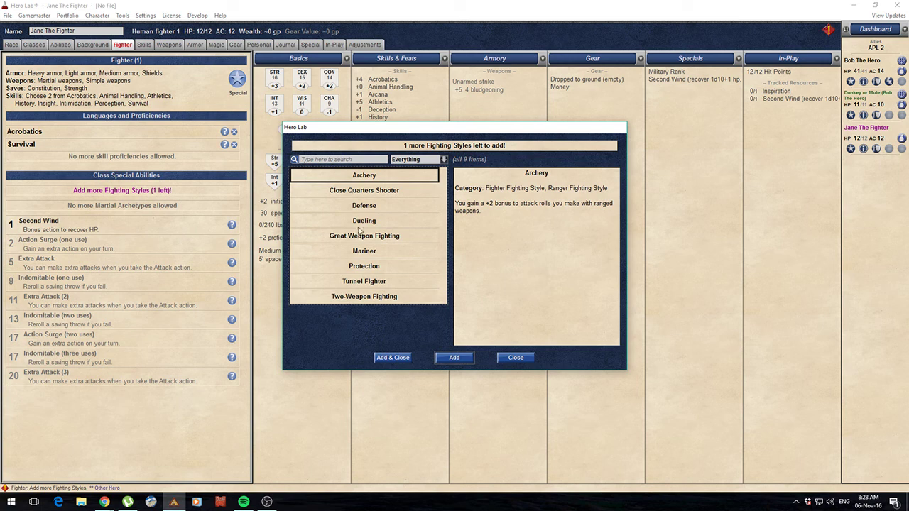
pyautogui.doubleClick(360, 225)
pyautogui.click(516, 357)
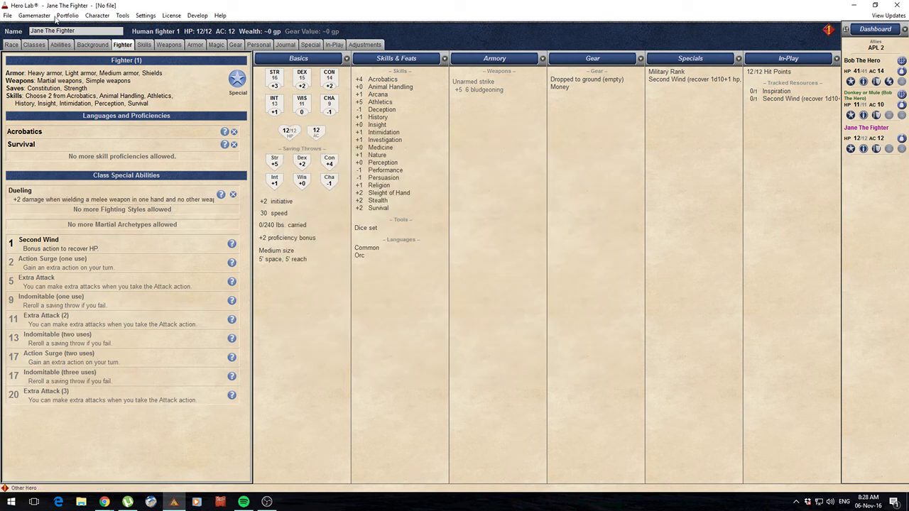
# Step: Preview both pages of the fighter's printed character sheet, including gear and role-playing details, and close the preview
pyautogui.click(9, 14)
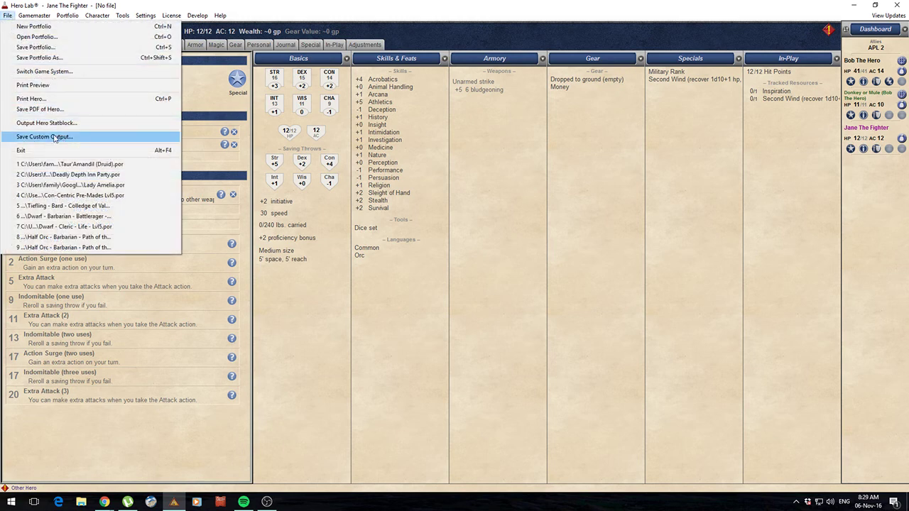
pyautogui.click(32, 85)
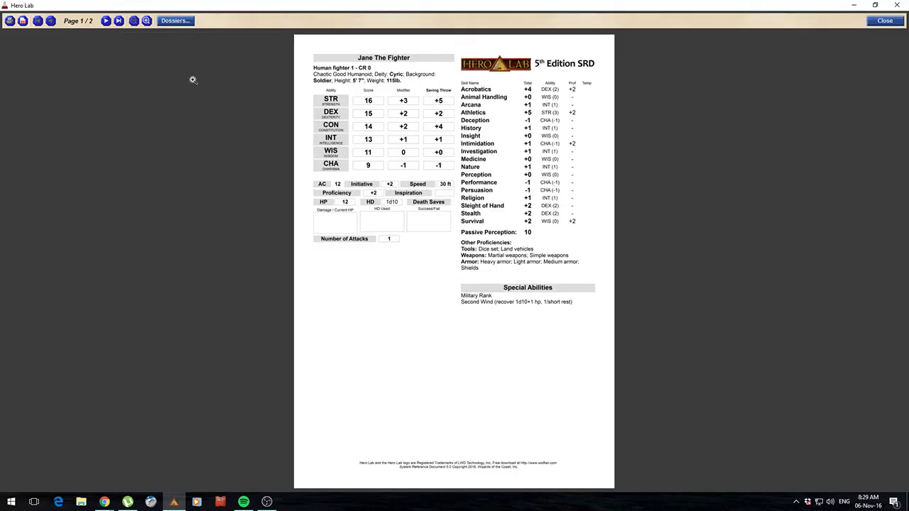
pyautogui.click(106, 21)
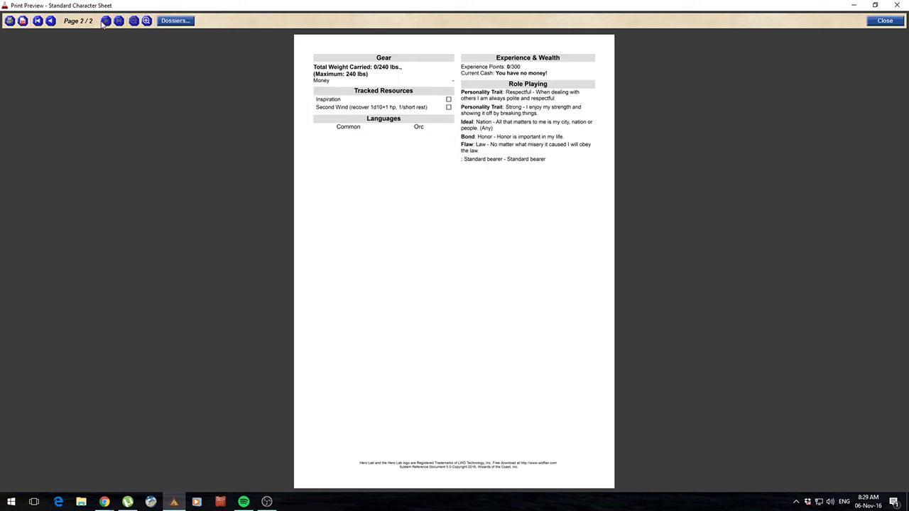
pyautogui.click(885, 22)
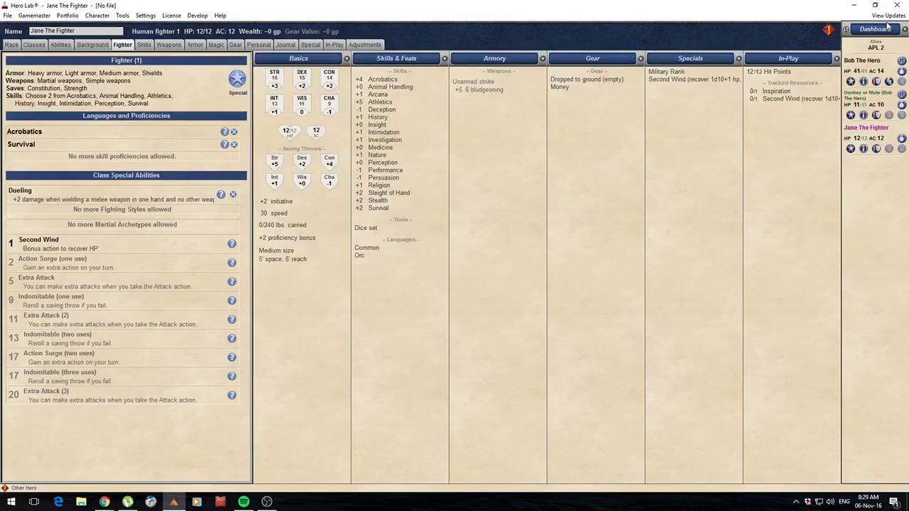
# Step: Open the fighter's weapons list
pyautogui.click(176, 45)
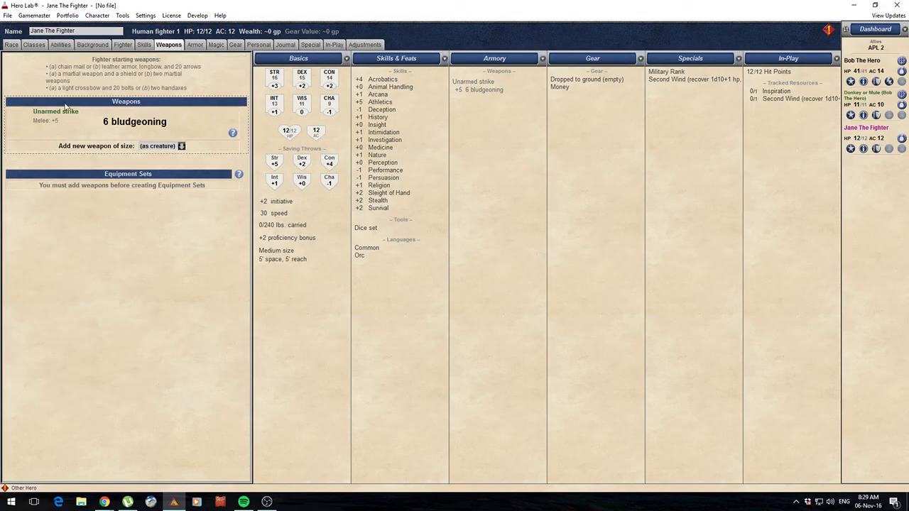